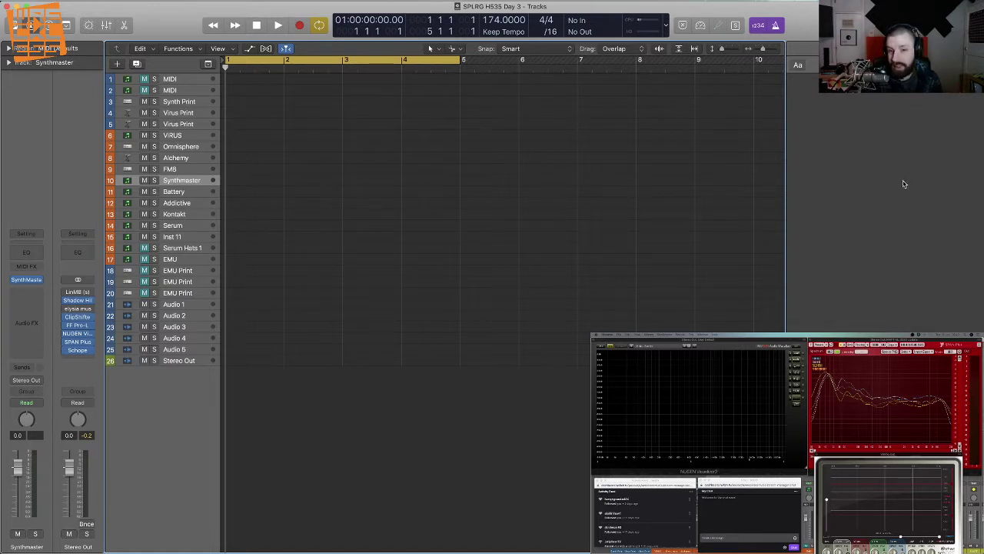
# Open the file browser and go to the DOA Breaks folder inside Drums > Breaks.
pyautogui.press('f')
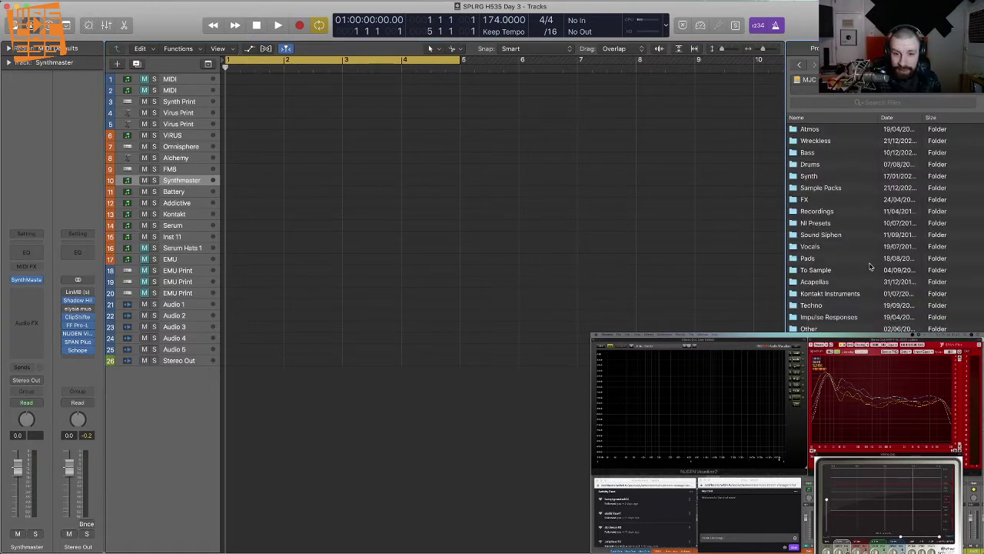
pyautogui.doubleClick(816, 164)
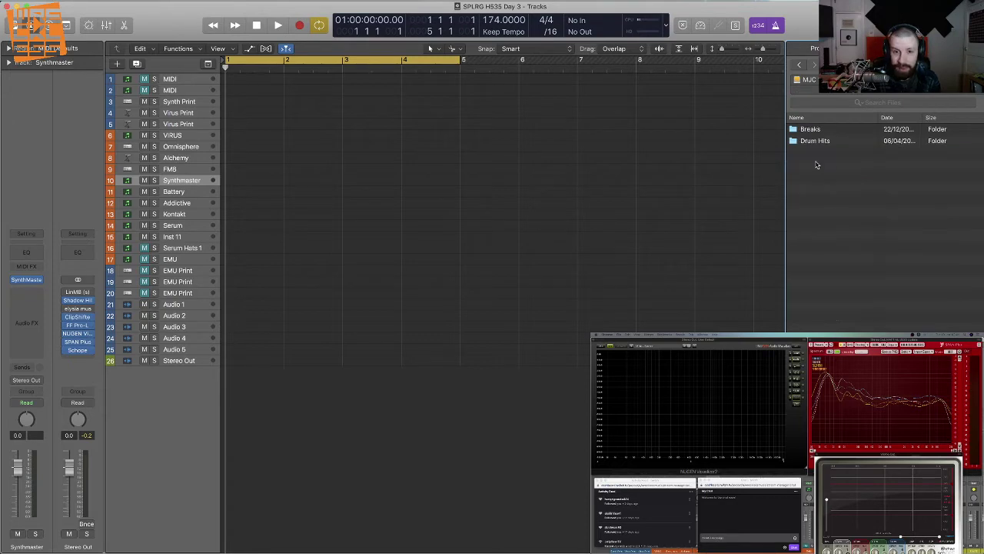
pyautogui.doubleClick(819, 129)
pyautogui.scroll(-10, 863, 319)
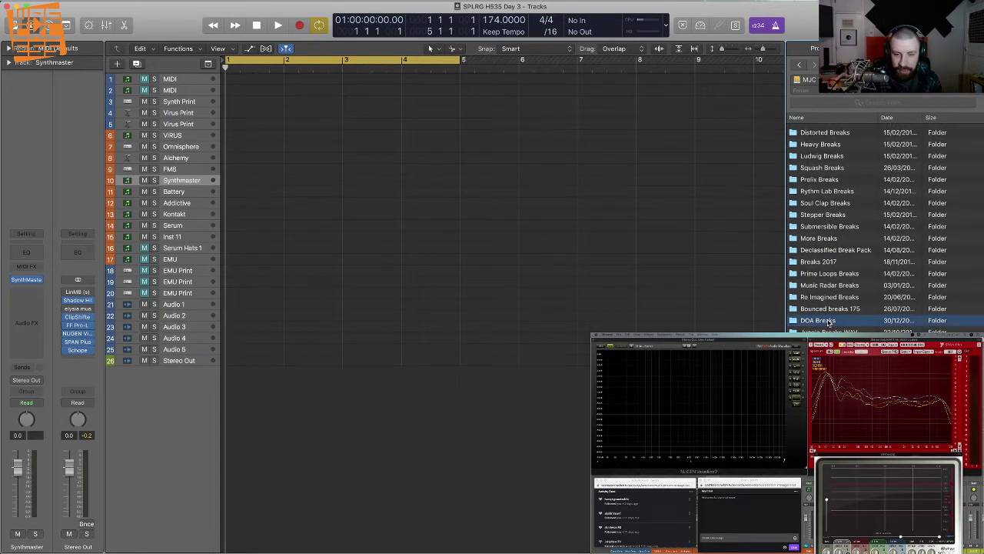
pyautogui.doubleClick(828, 322)
# Audition the D&B break samples in the DOA Breaks folder, from 079_D&B1.WAV through 470_D&B1.WAV.
pyautogui.click(837, 263)
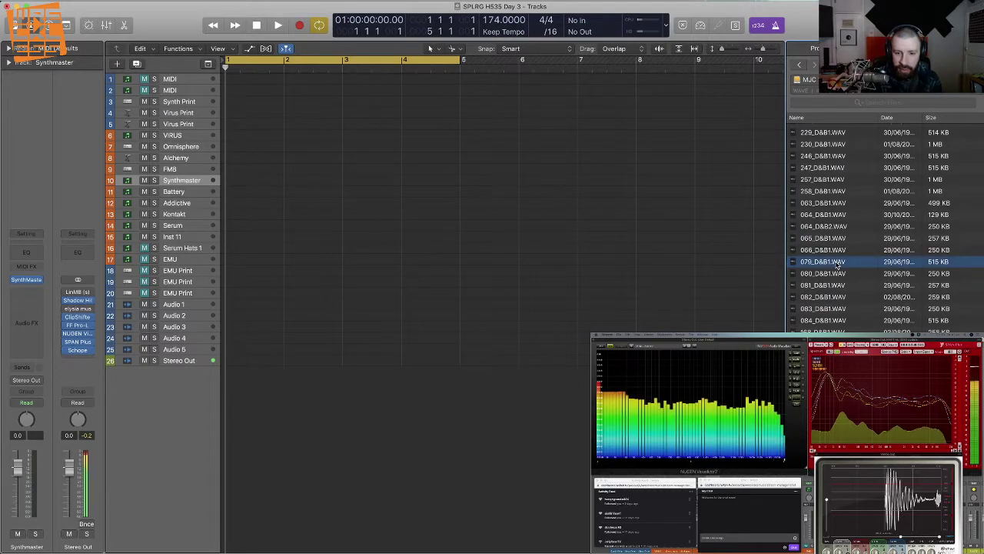
pyautogui.click(835, 309)
pyautogui.scroll(-3, 838, 309)
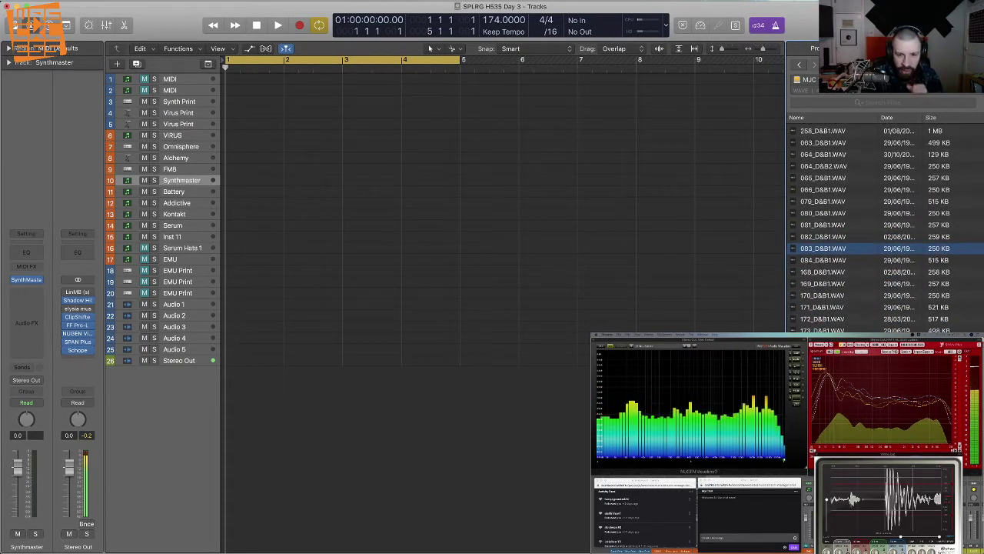
pyautogui.click(832, 310)
pyautogui.scroll(-4, 832, 311)
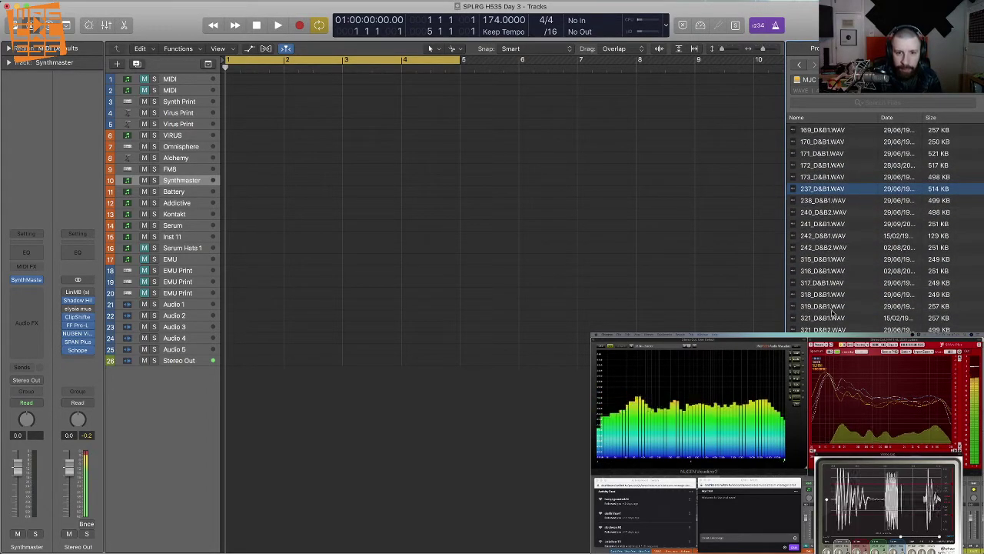
pyautogui.click(825, 201)
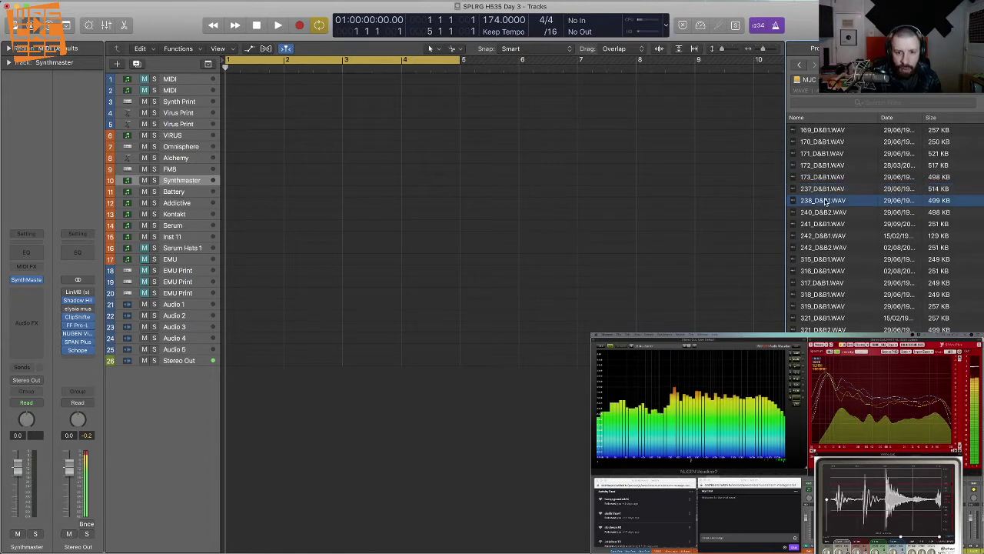
pyautogui.click(832, 269)
pyautogui.scroll(-3, 834, 270)
pyautogui.scroll(-2, 841, 283)
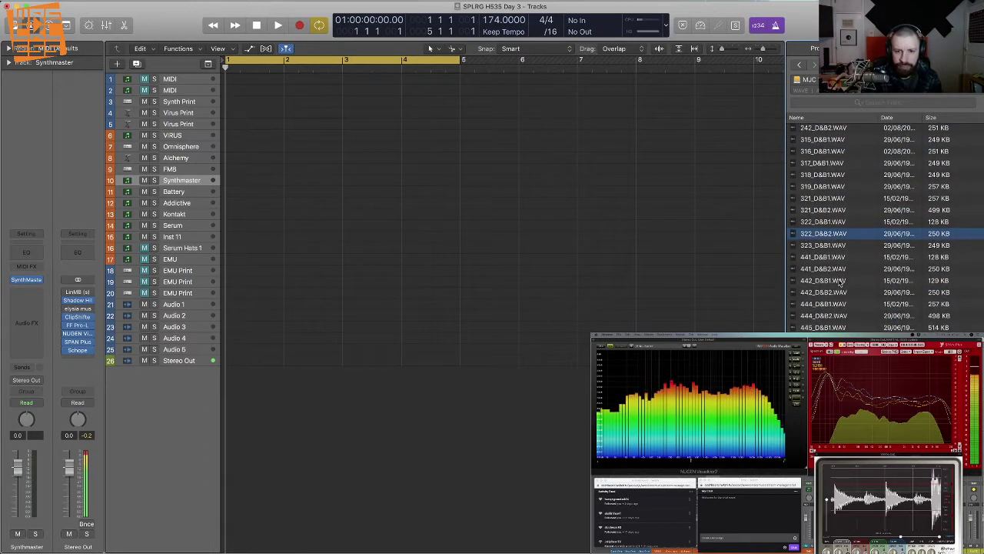
pyautogui.click(831, 248)
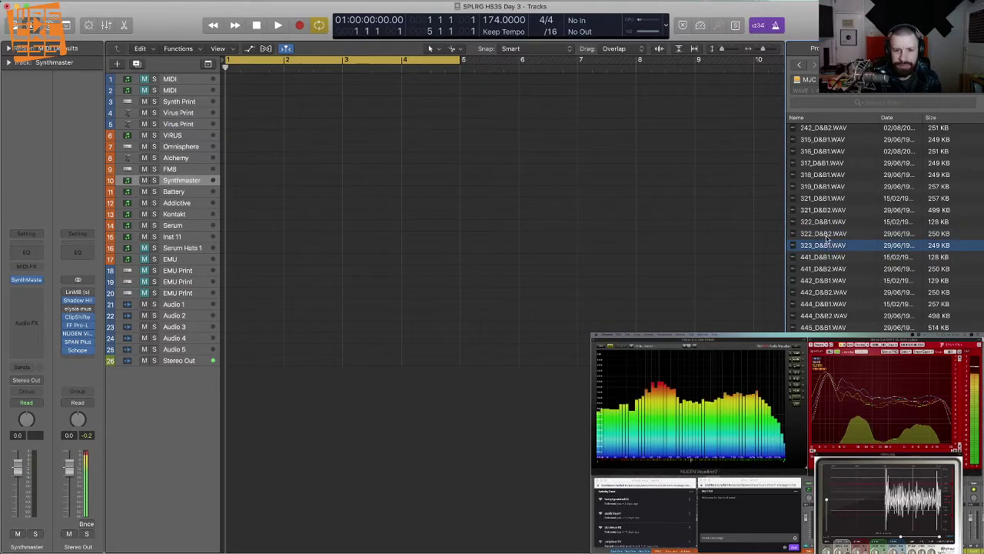
pyautogui.click(824, 234)
pyautogui.click(824, 245)
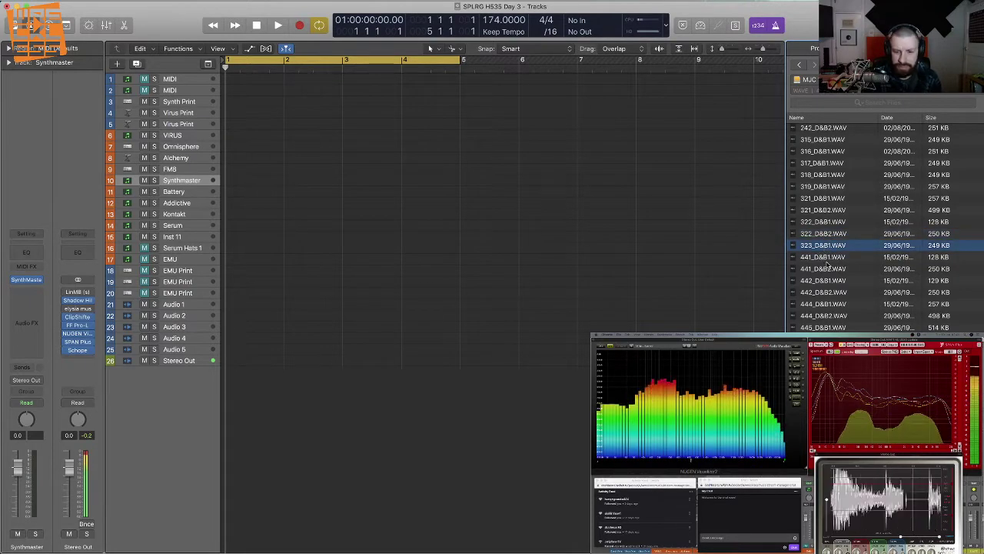
pyautogui.click(823, 269)
pyautogui.scroll(-2, 825, 273)
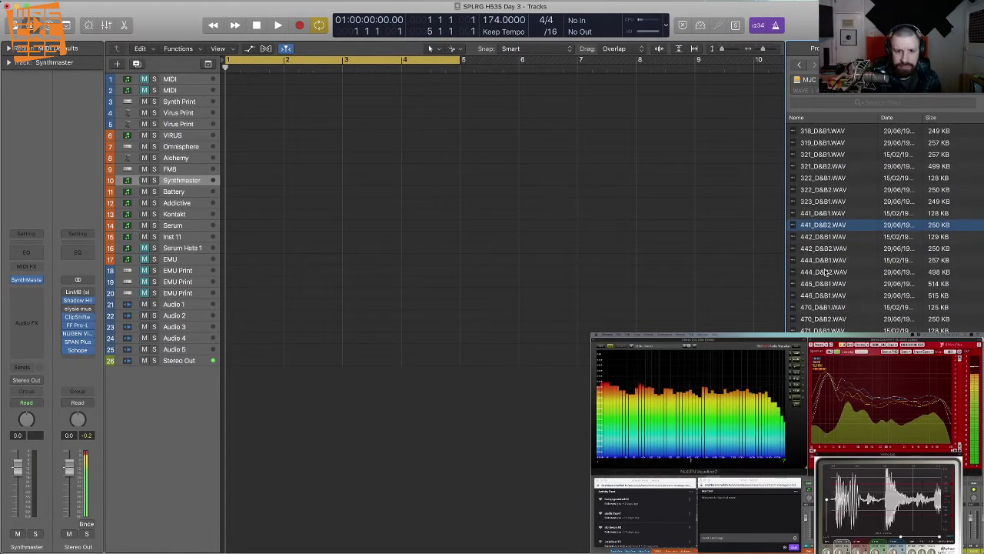
pyautogui.click(825, 262)
pyautogui.click(830, 306)
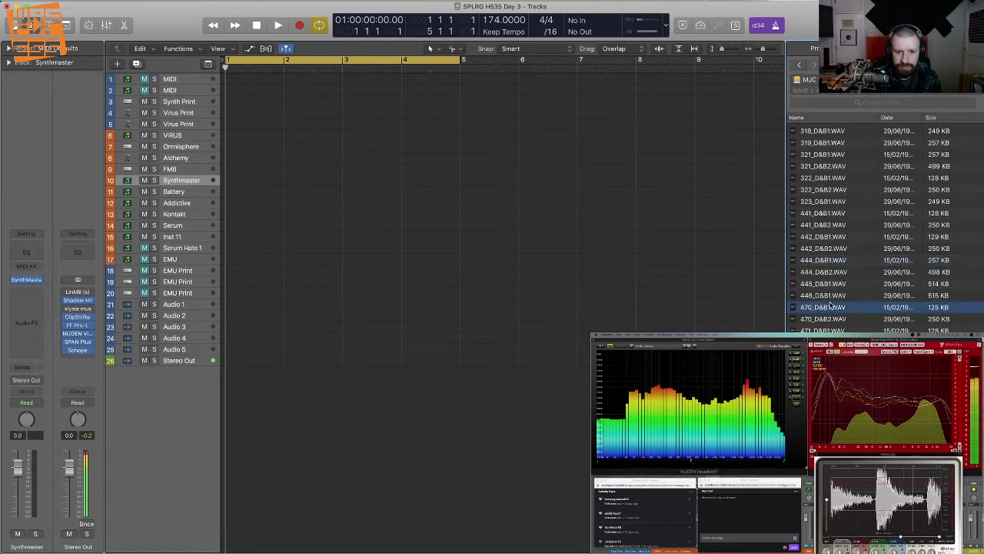
# Place the 470_D&B1.WAV break at bar 1 on the first audio track.
pyautogui.scroll(-3, 828, 284)
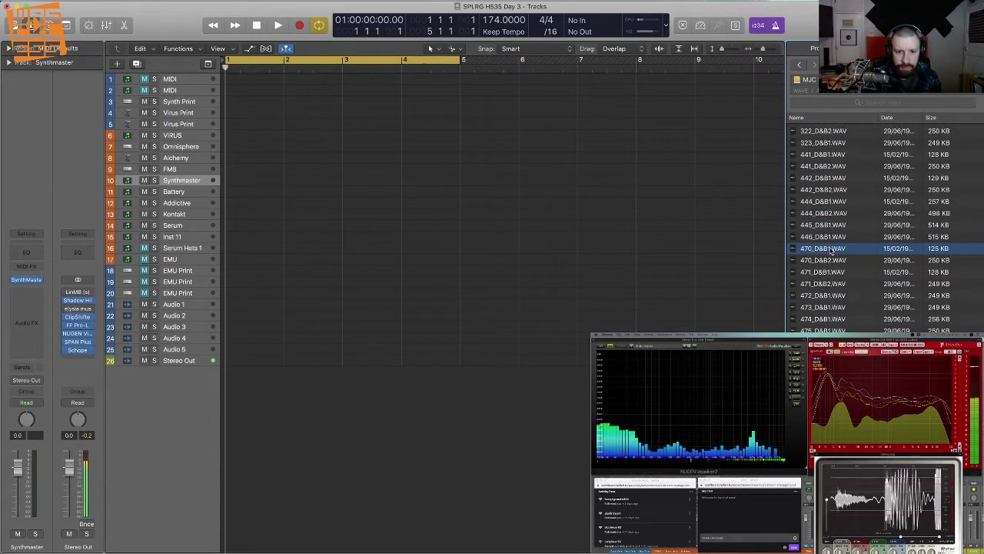
pyautogui.moveTo(827, 256); pyautogui.dragTo(233, 314)
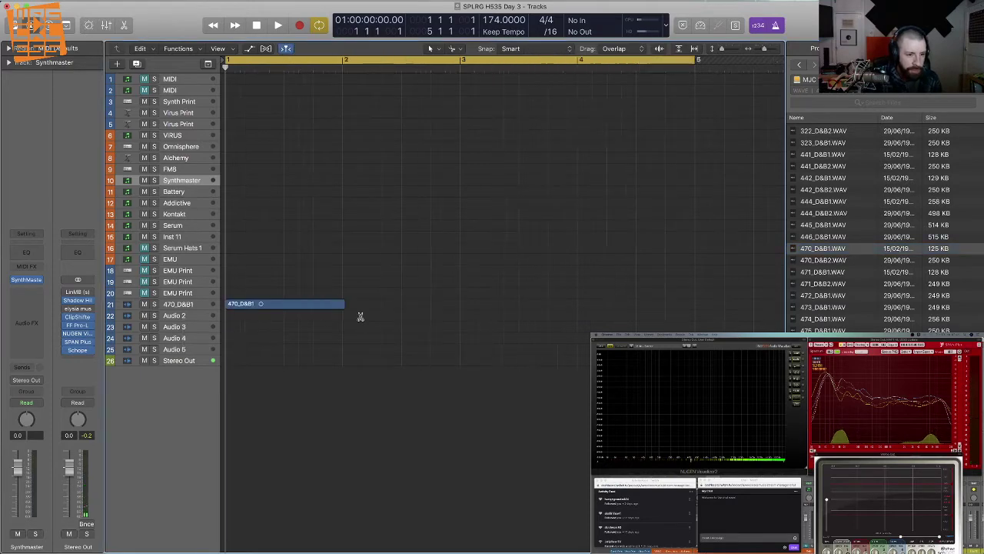
# Select the 470_D&B1 track and show the Flex controls in the tracks area.
pyautogui.press('super+Right')
pyautogui.press('super+Down')
pyautogui.press('super+Down')
pyautogui.press('super+Down')
pyautogui.press('super+Down')
pyautogui.press('super+Down')
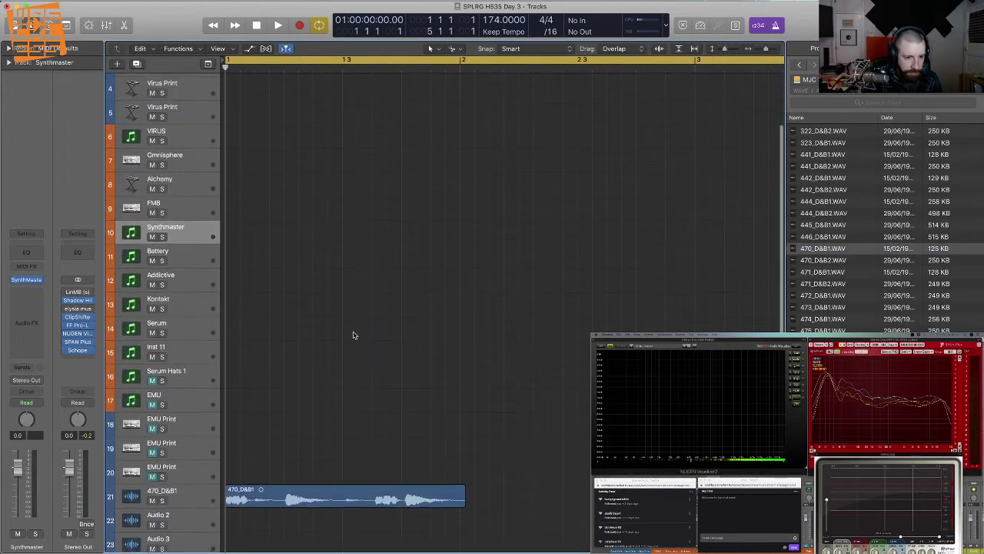
pyautogui.scroll(-1, 517, 533)
pyautogui.click(206, 475)
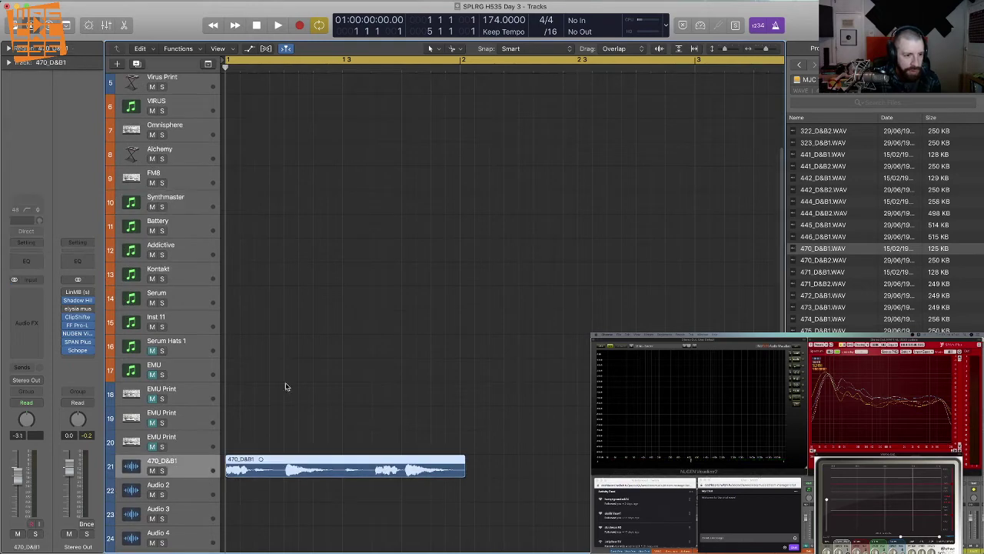
pyautogui.click(266, 49)
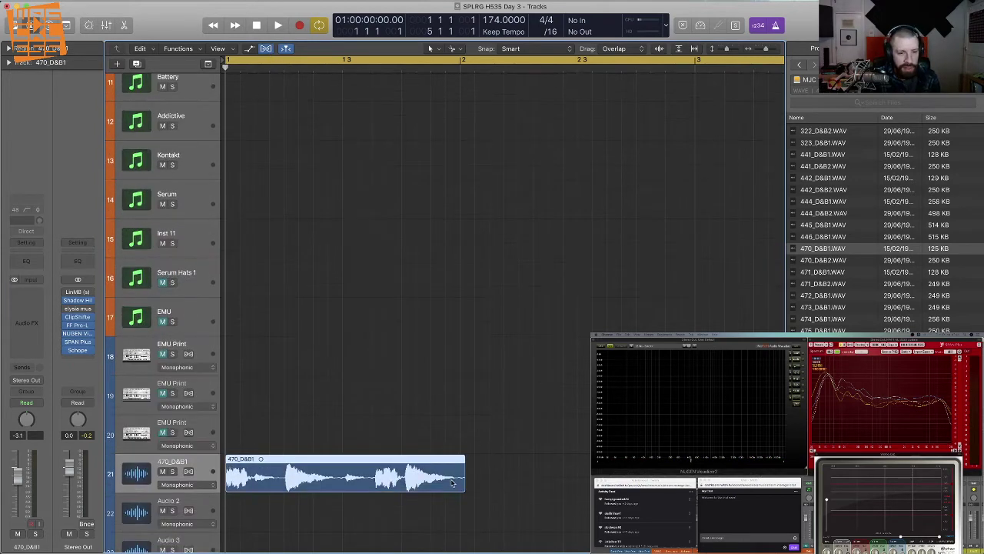
# Try to time-stretch the 470_D&B1 region to a length of exactly one bar without Flex enabled.
pyautogui.moveTo(462, 485)
pyautogui.mouseDown()
pyautogui.moveTo(488, 486)
pyautogui.moveTo(458, 485)
pyautogui.mouseUp()
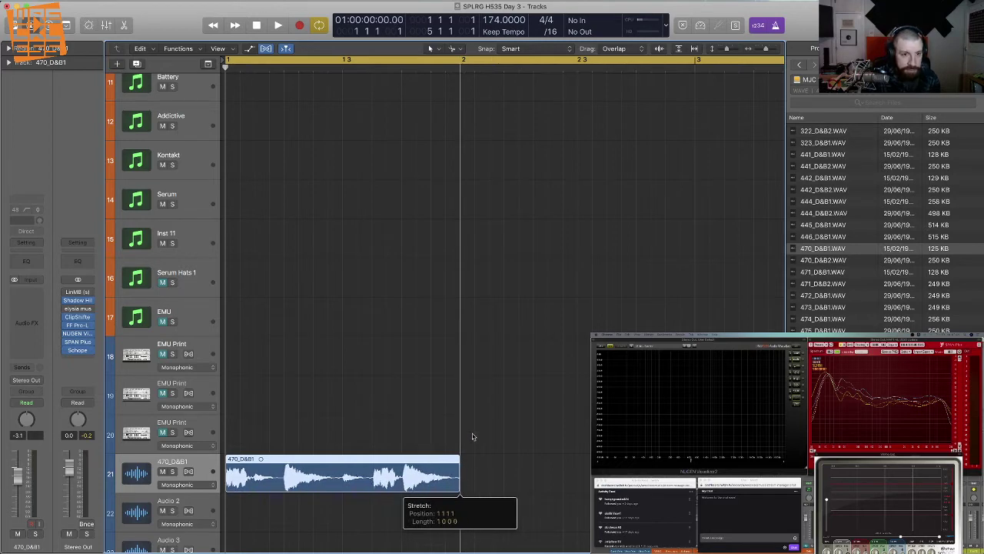
pyautogui.moveTo(445, 383); pyautogui.dragTo(446, 386)
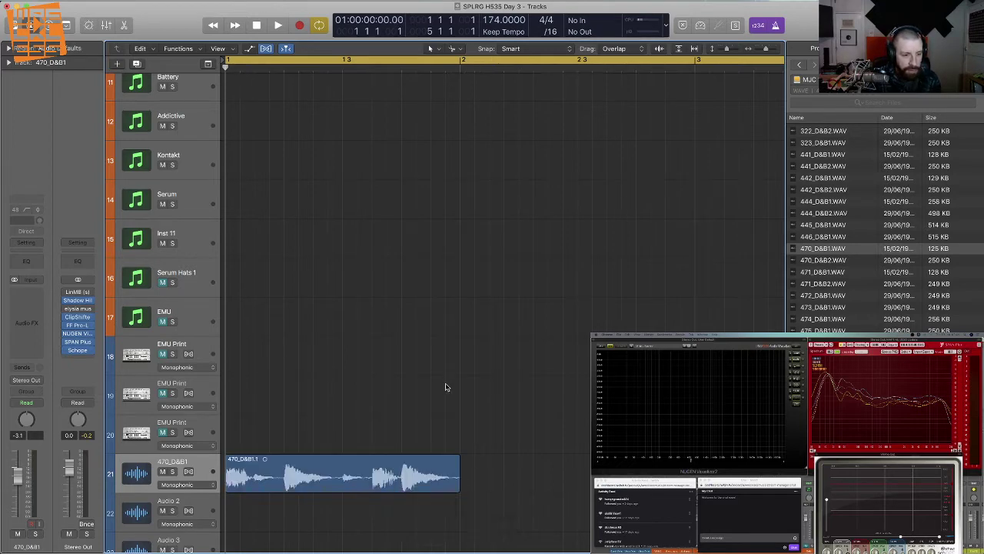
pyautogui.press('super+z')
# Enable Flex on the 470_D&B1 track and shorten its region to end at bar 2.
pyautogui.click(189, 472)
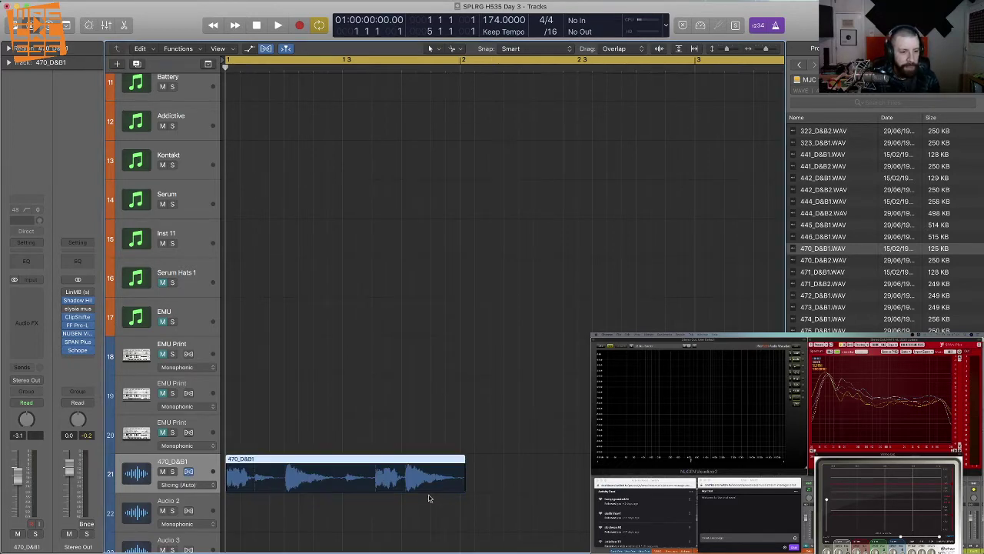
pyautogui.moveTo(461, 488)
pyautogui.mouseDown()
pyautogui.moveTo(485, 488)
pyautogui.moveTo(455, 496)
pyautogui.mouseUp()
# Play back the one-bar flexed break from bar 1 to check its timing.
pyautogui.press('space')
pyautogui.press('super+Left')
pyautogui.press('super+Left')
pyautogui.press('super+Left')
pyautogui.press('super+Left')
pyautogui.press('super+Up')
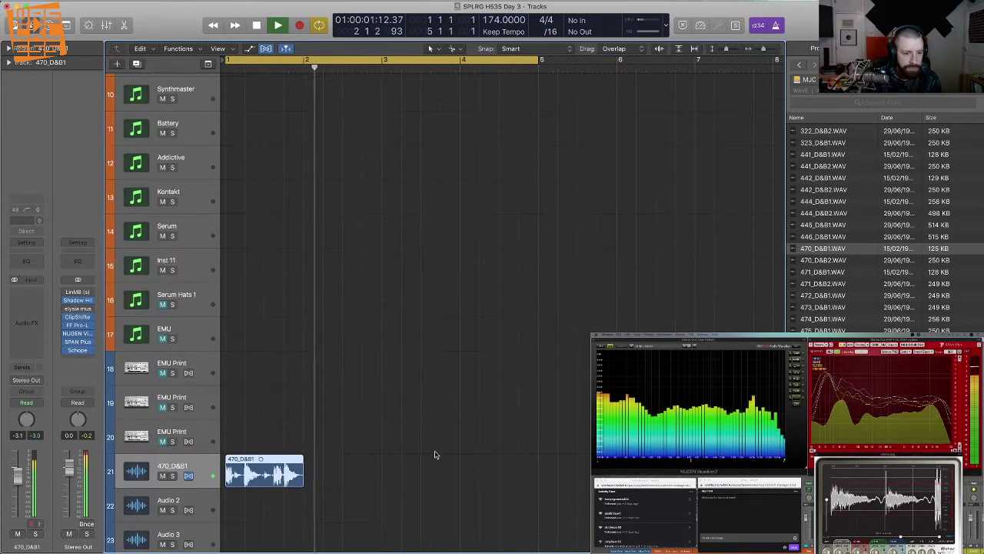
pyautogui.press('space')
pyautogui.press('space')
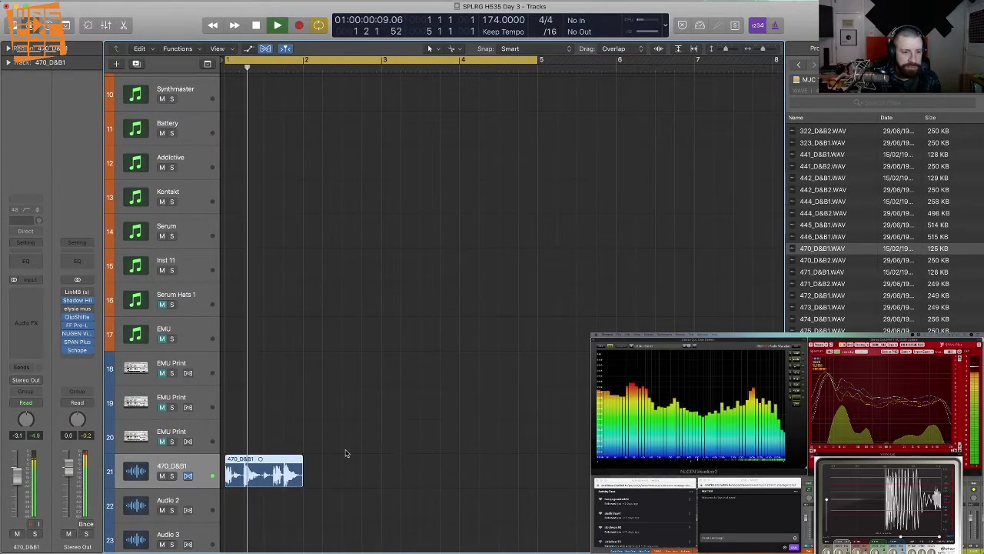
pyautogui.press('space')
# Show the break region's parameters and look over its additional delay and fade settings.
pyautogui.moveTo(346, 465); pyautogui.dragTo(240, 444)
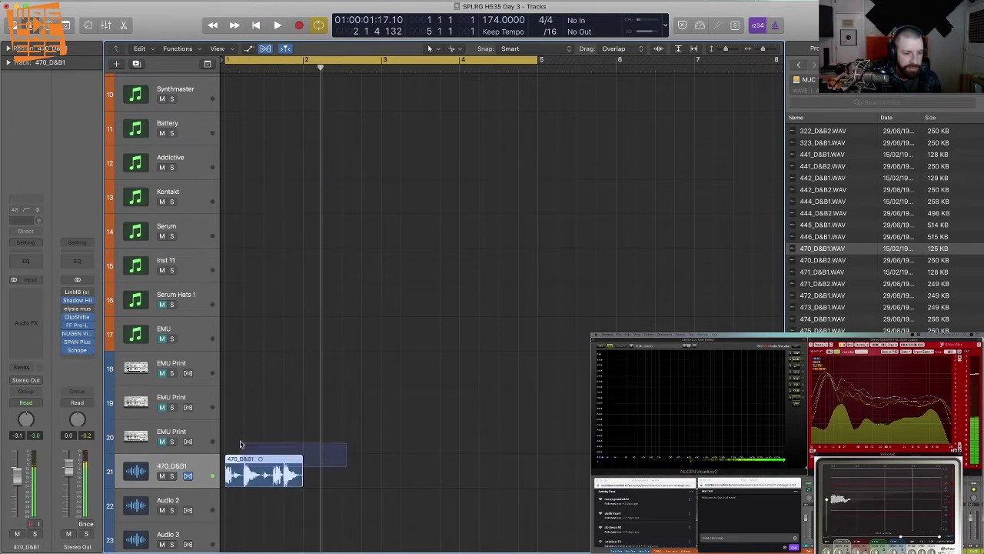
pyautogui.click(7, 49)
pyautogui.click(9, 144)
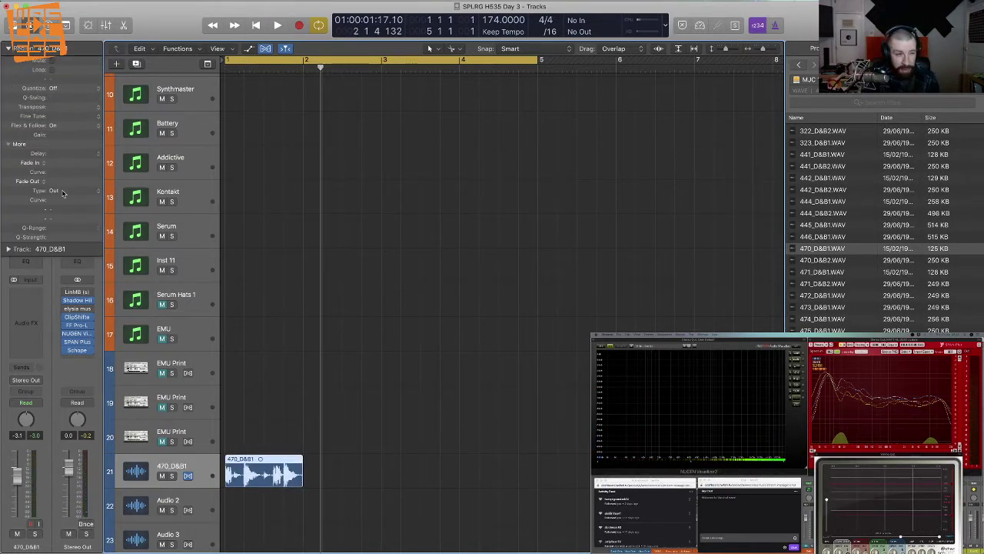
pyautogui.click(33, 144)
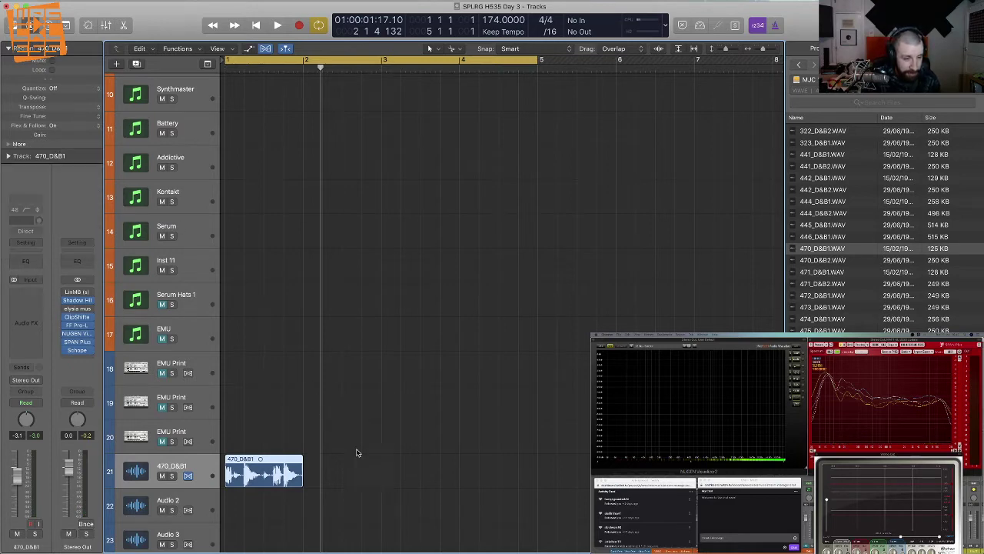
# Bounce the flexed 470_D&B1 region in place to a new track, and delete the original region and its track.
pyautogui.moveTo(374, 478); pyautogui.dragTo(248, 426)
pyautogui.hotkey('ctrl', 'b')
pyautogui.press('Return')
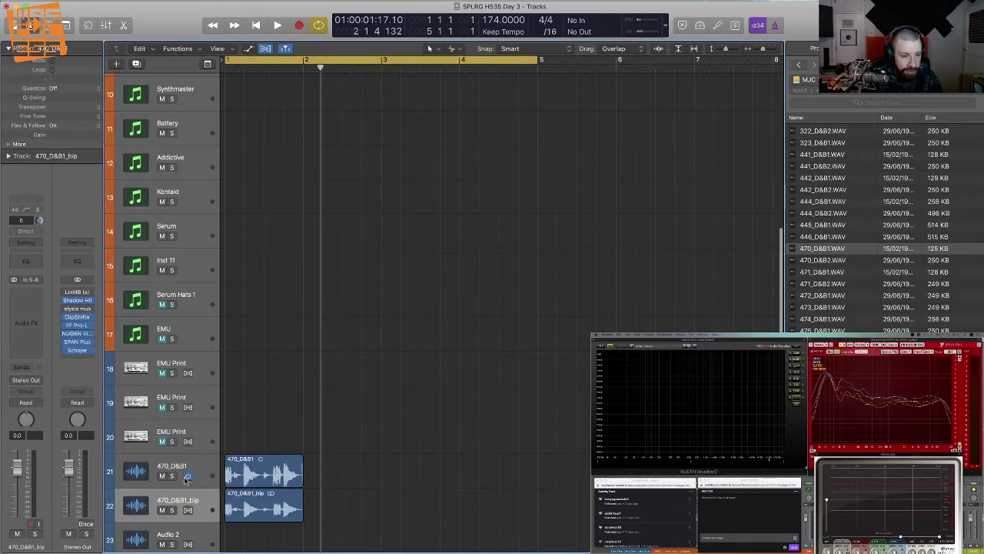
pyautogui.click(185, 468)
pyautogui.press('BackSpace')
pyautogui.press('BackSpace')
# Audition the bounced break from bar 1 and examine its waveform up close.
pyautogui.press('space')
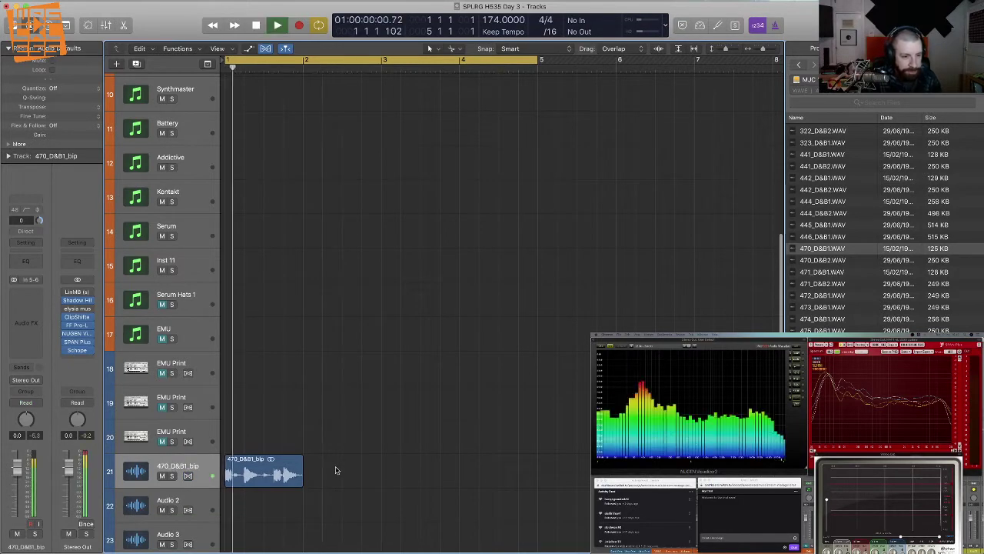
pyautogui.press('super+Right')
pyautogui.press('super+Right')
pyautogui.press('super+Down')
pyautogui.press('super+Down')
pyautogui.press('super+Down')
pyautogui.press('space')
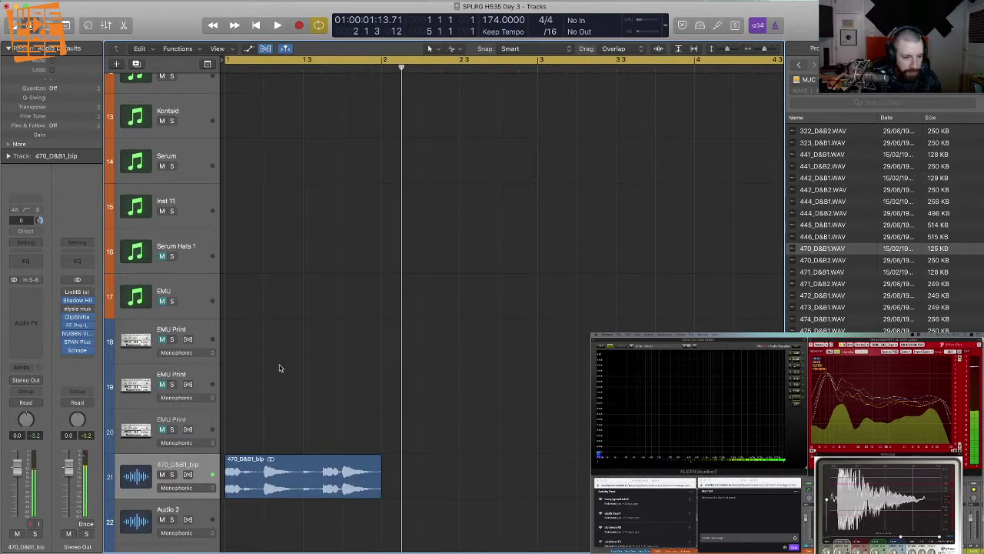
pyautogui.scroll(-3, 282, 367)
pyautogui.scroll(-1, 283, 366)
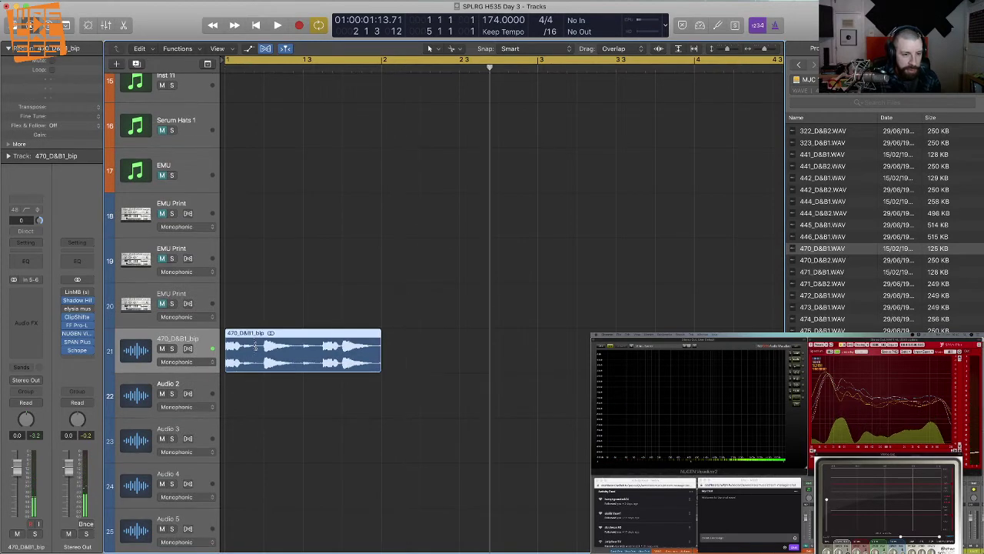
pyautogui.press('super+Right')
pyautogui.press('super+Down')
pyautogui.press('super+Down')
pyautogui.press('super+Down')
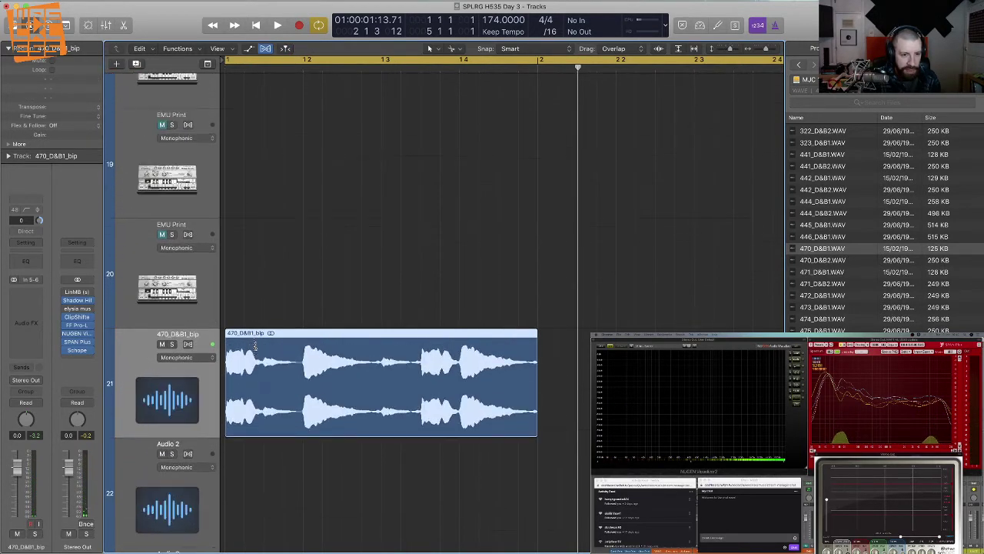
pyautogui.press('space')
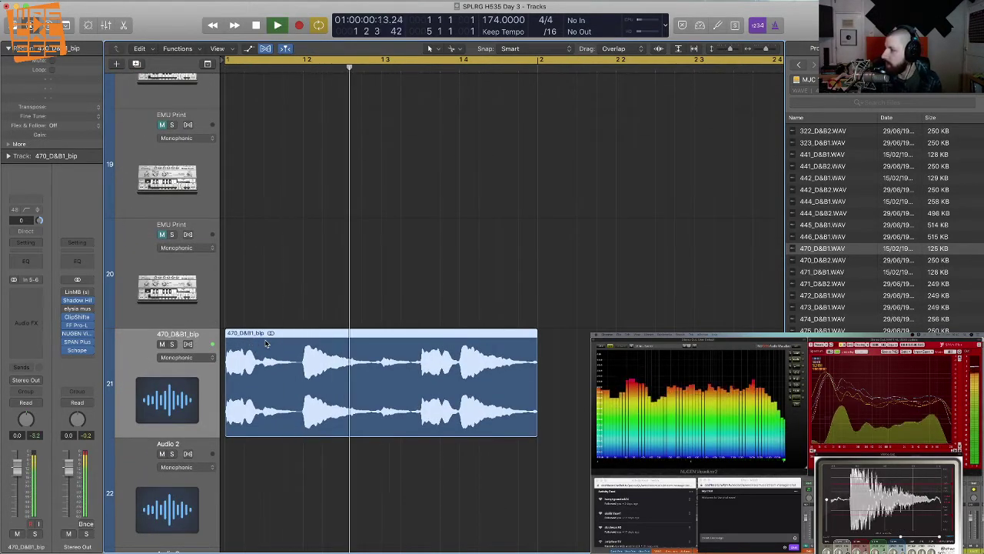
pyautogui.press('space')
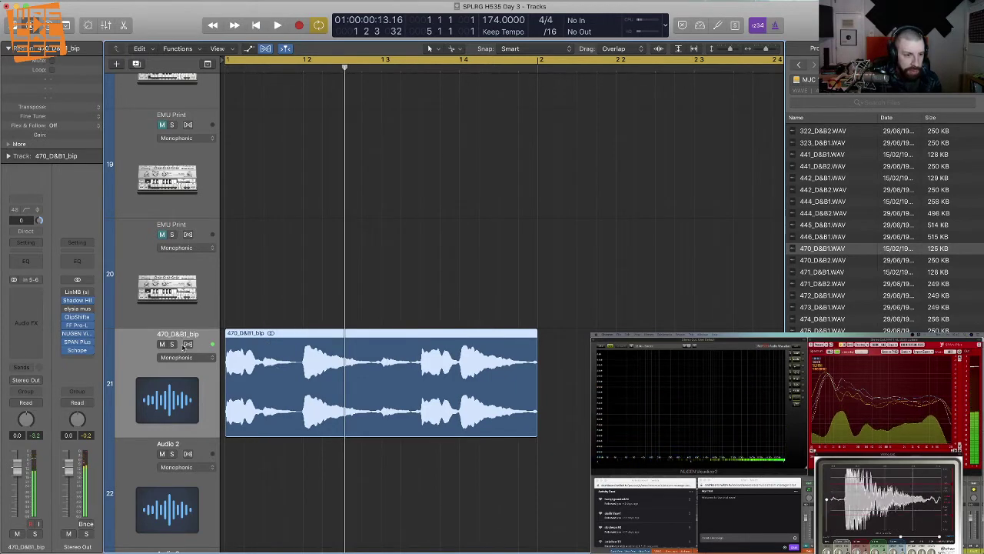
# Slice the bounced break at beat 2, halfway between beats 3 and 4, and at beat 4.
pyautogui.moveTo(302, 378); pyautogui.dragTo(304, 376)
pyautogui.moveTo(388, 380); pyautogui.dragTo(423, 374)
pyautogui.press('super+z')
pyautogui.moveTo(460, 379); pyautogui.dragTo(459, 379)
# Move the slices starting at beats 2 and 4 down to the Audio 1 track, keeping their timing.
pyautogui.click(307, 450)
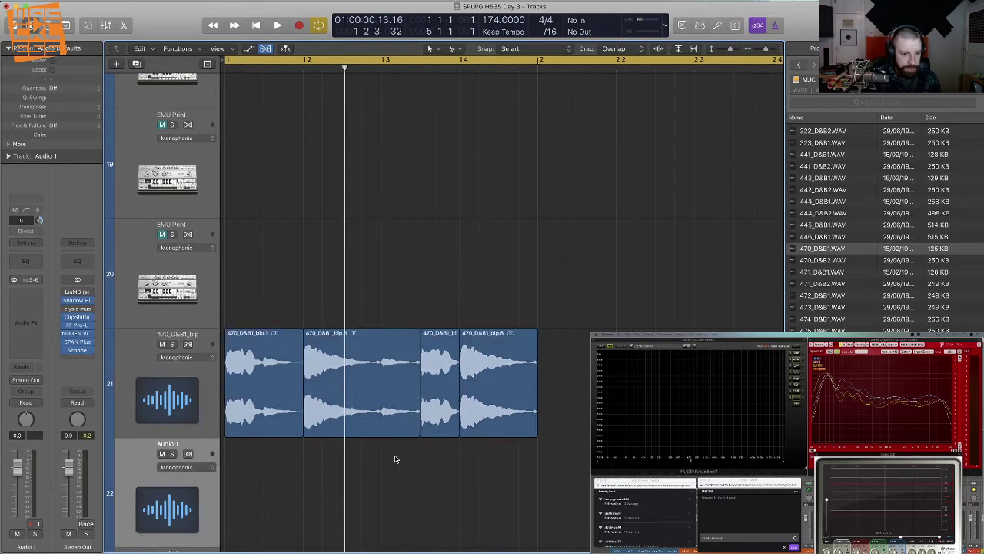
pyautogui.moveTo(413, 346); pyautogui.dragTo(415, 455)
pyautogui.moveTo(498, 399); pyautogui.dragTo(499, 457)
# Set a fade-out of 12 on all four slices across both tracks, and audition the break.
pyautogui.moveTo(585, 479); pyautogui.dragTo(215, 374)
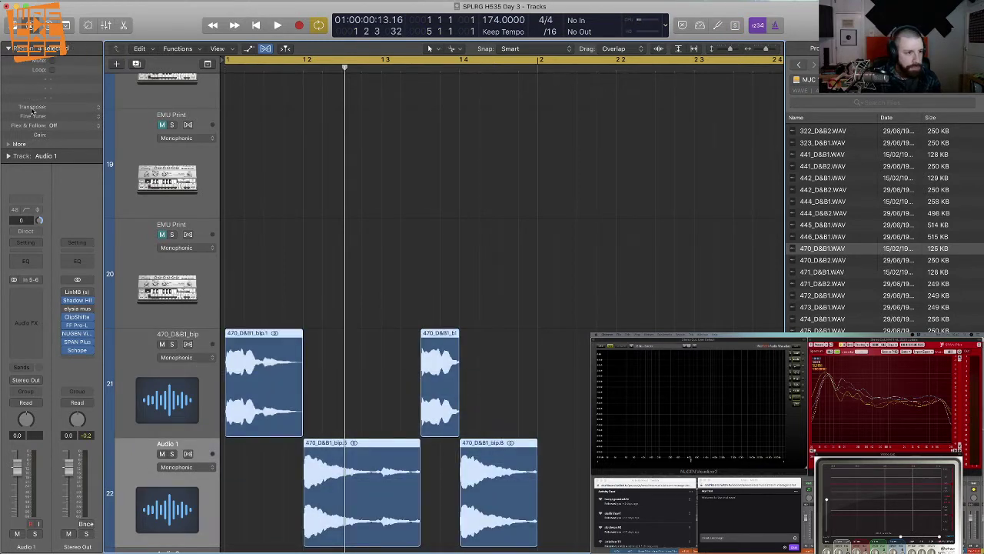
pyautogui.click(28, 146)
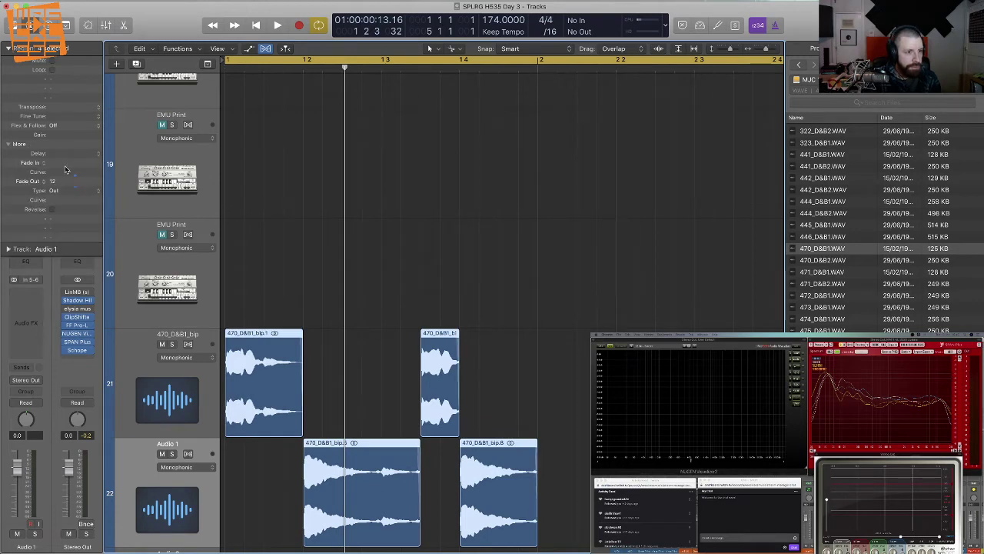
pyautogui.click(24, 145)
pyautogui.click(579, 408)
pyautogui.press('space')
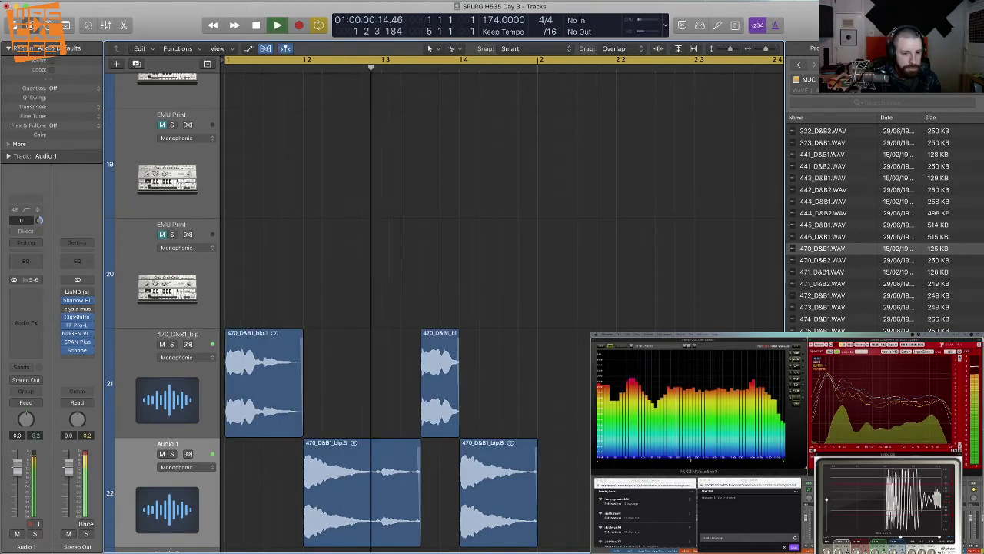
pyautogui.scroll(-2, 579, 408)
pyautogui.scroll(-2, 578, 409)
pyautogui.press('space')
# Solo the Audio 1 track during playback and insert FabFilter Pro-Q 3 on it.
pyautogui.click(173, 337)
pyautogui.press('space')
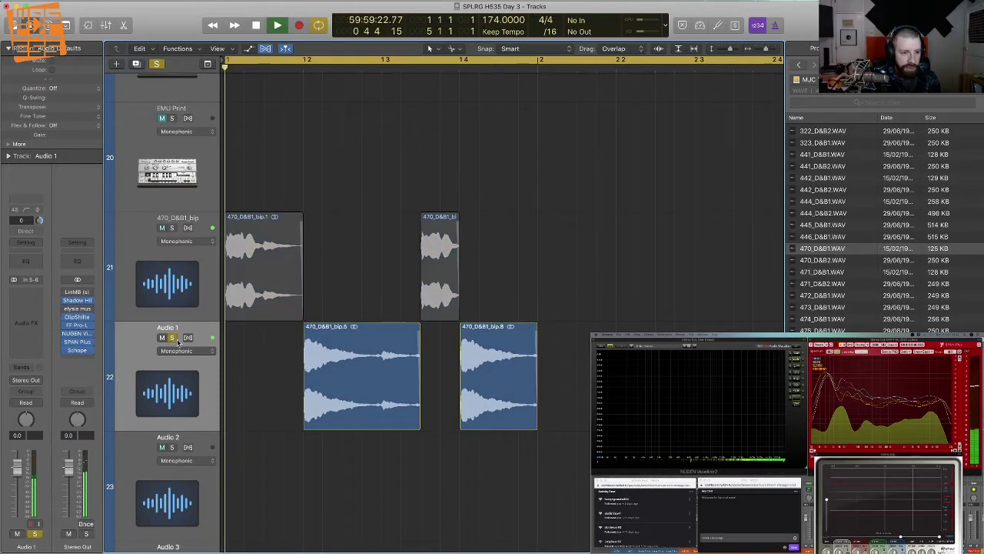
pyautogui.click(46, 329)
pyautogui.click(101, 334)
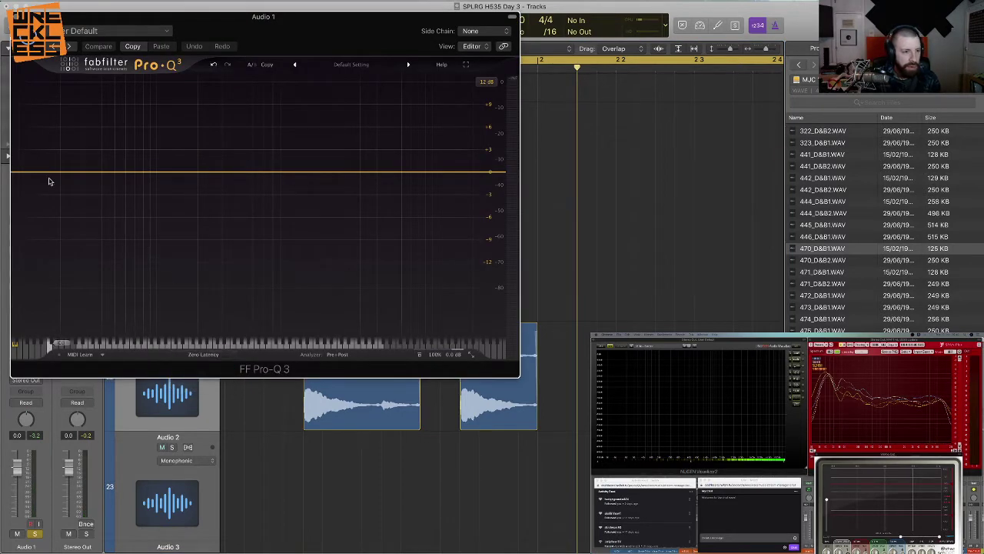
# Cut the lows on Audio 1 with a low shelf at about 87 Hz, -25.81 dB gain and Q 0.588.
pyautogui.moveTo(45, 178); pyautogui.dragTo(166, 269)
pyautogui.press('space')
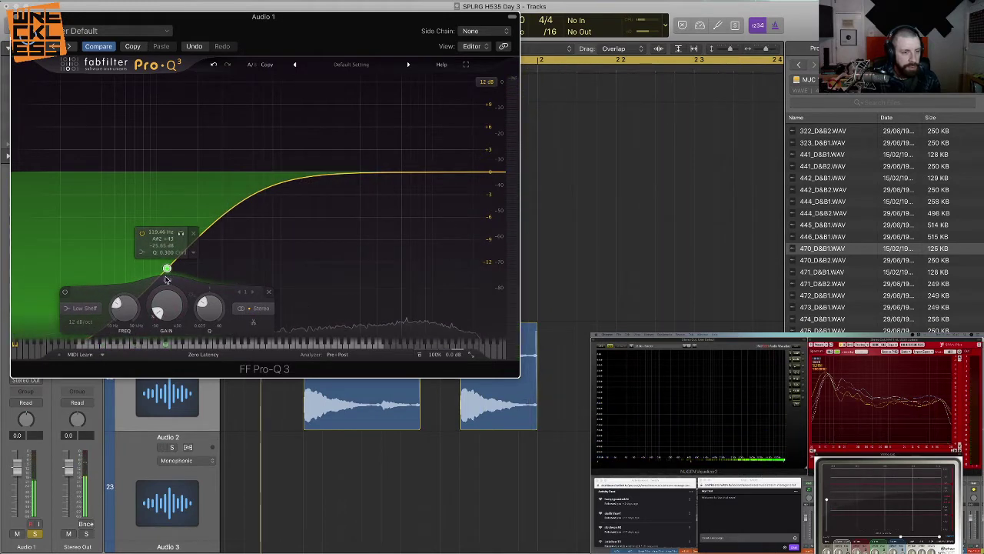
pyautogui.moveTo(208, 306); pyautogui.dragTo(210, 306)
pyautogui.press('space')
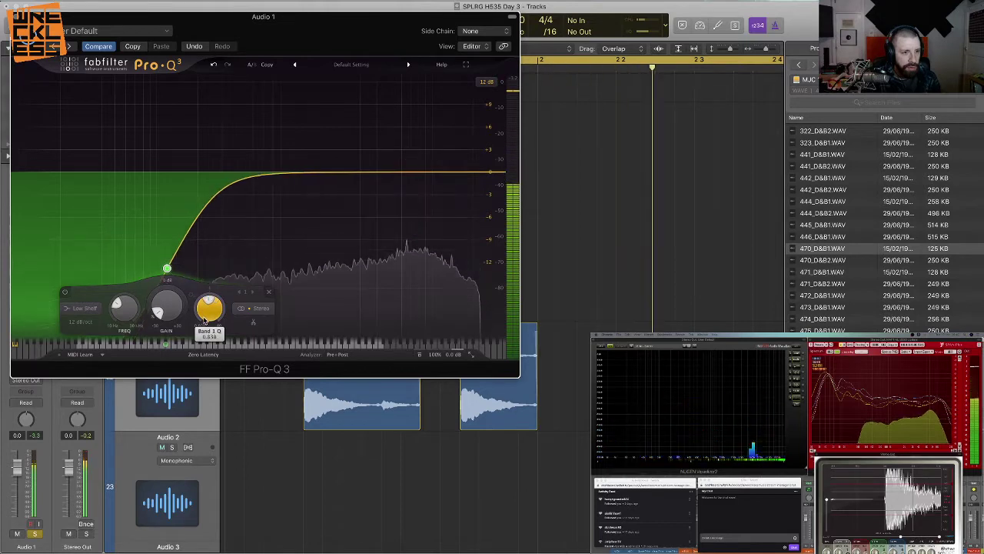
pyautogui.press('space')
pyautogui.moveTo(173, 273); pyautogui.dragTo(148, 270)
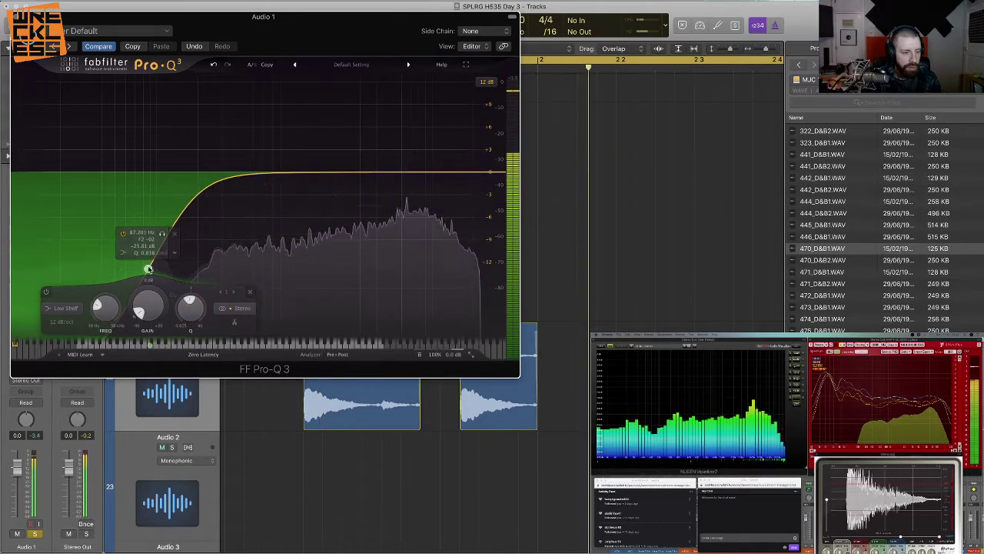
pyautogui.scroll(-2, 148, 269)
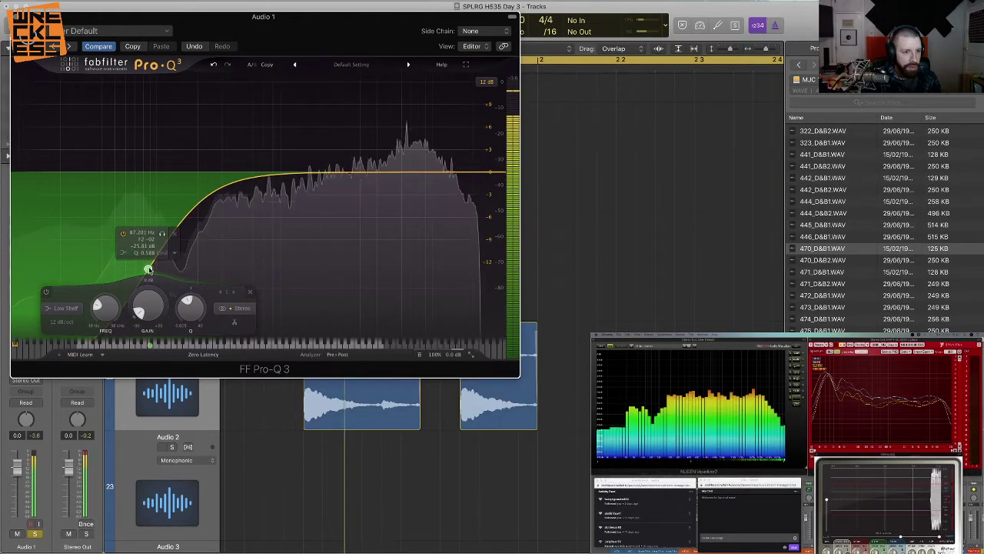
# Add a narrow bell cut of about -3.96 dB at 6507 Hz with Q 11.93, audition it and close the equalizer.
pyautogui.press('space')
pyautogui.moveTo(406, 172); pyautogui.dragTo(406, 203)
pyautogui.press('space')
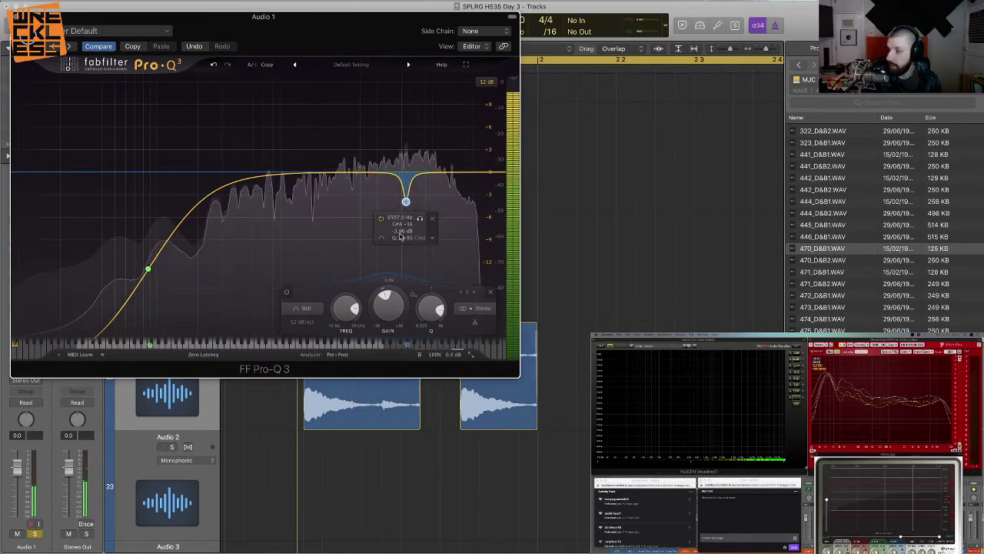
pyautogui.press('space')
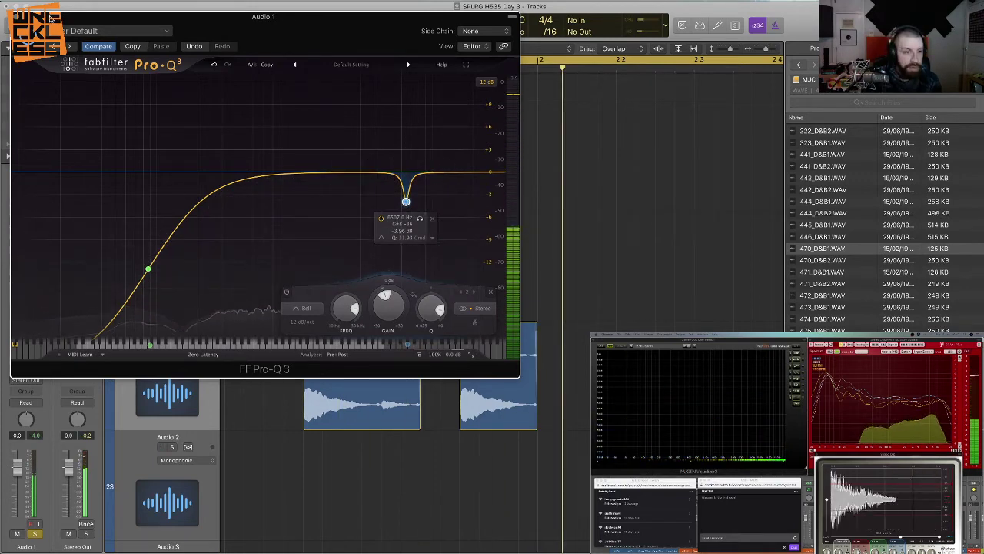
pyautogui.press('super+w')
# Try bouncing the two equalized Audio 1 slices in place to a new track.
pyautogui.moveTo(590, 472); pyautogui.dragTo(289, 394)
pyautogui.hotkey('ctrl', 'b')
pyautogui.press('Return')
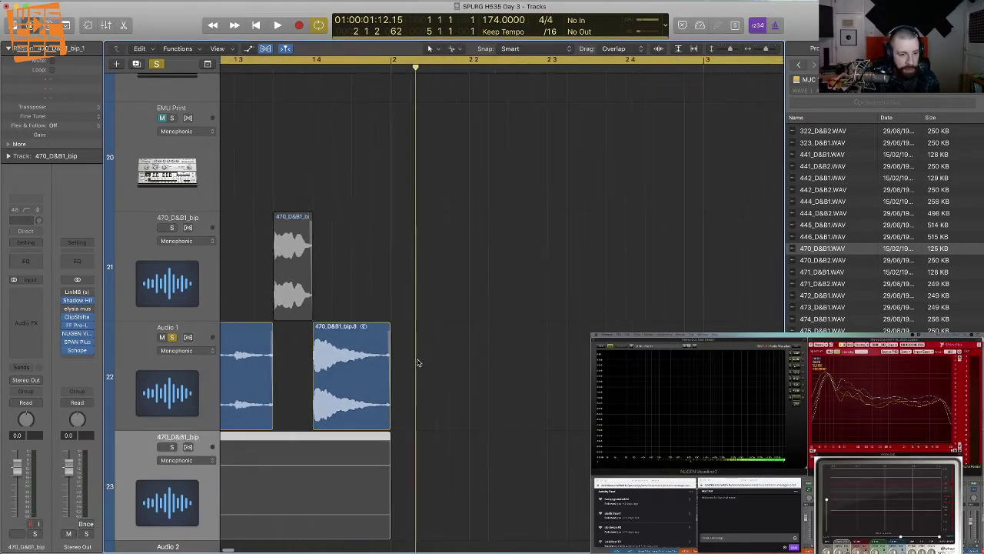
# Split off the second half of the first slice onto Audio 1, and set the remaining kick slice's fade-out to 4.
pyautogui.moveTo(269, 285); pyautogui.dragTo(283, 345)
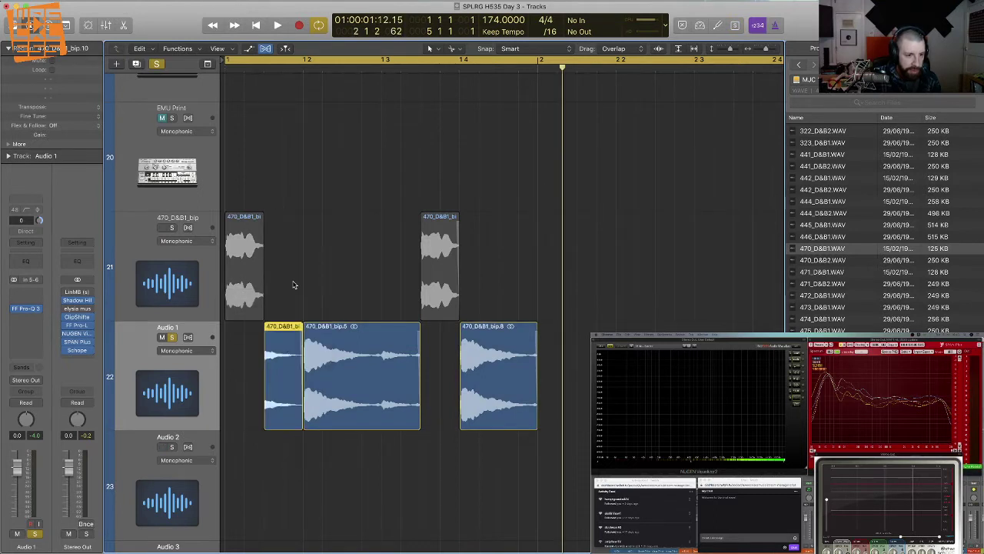
pyautogui.click(10, 144)
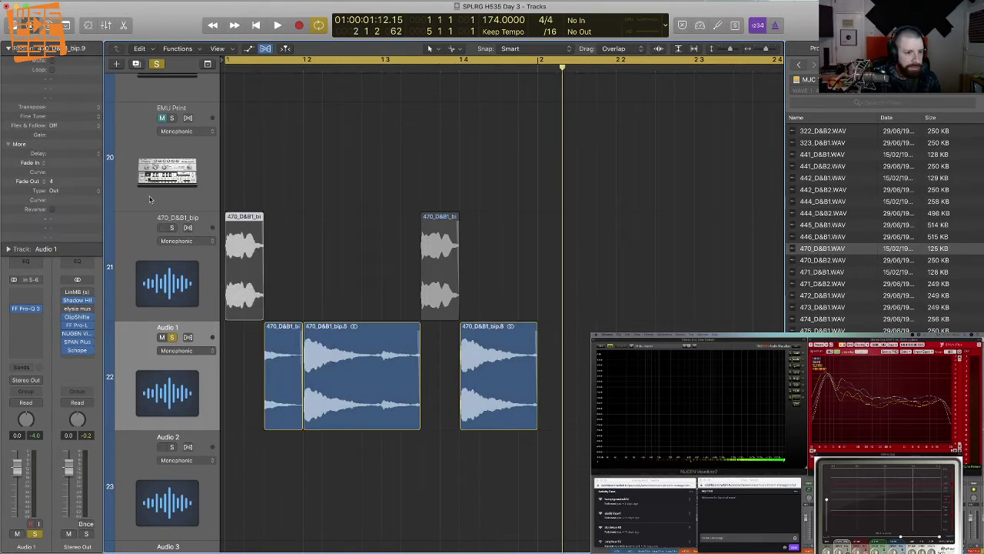
pyautogui.press('space')
pyautogui.press('space')
# Bounce the three Audio 1 slices in place to a new track, and delete the original slices and the Audio 1 track.
pyautogui.moveTo(595, 358); pyautogui.dragTo(242, 366)
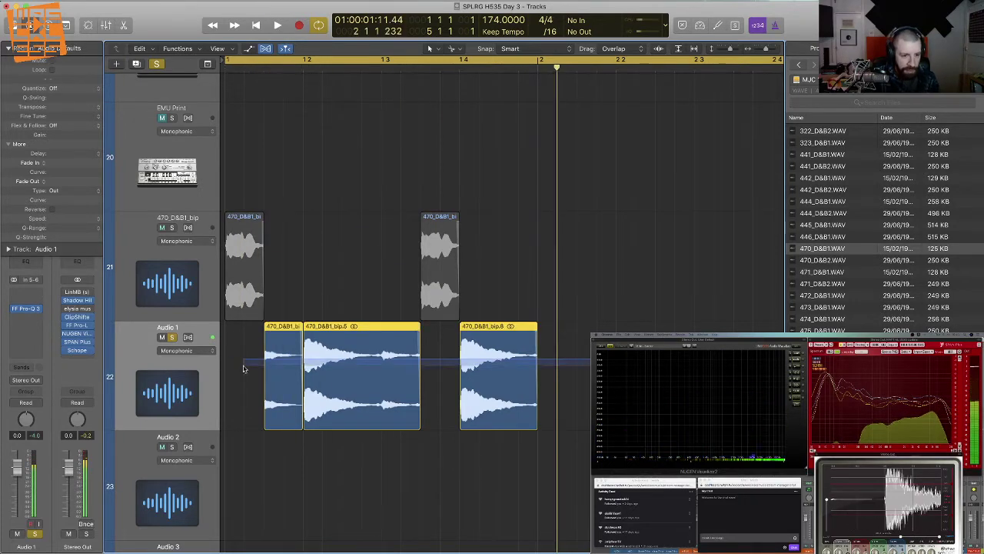
pyautogui.hotkey('ctrl', 'b')
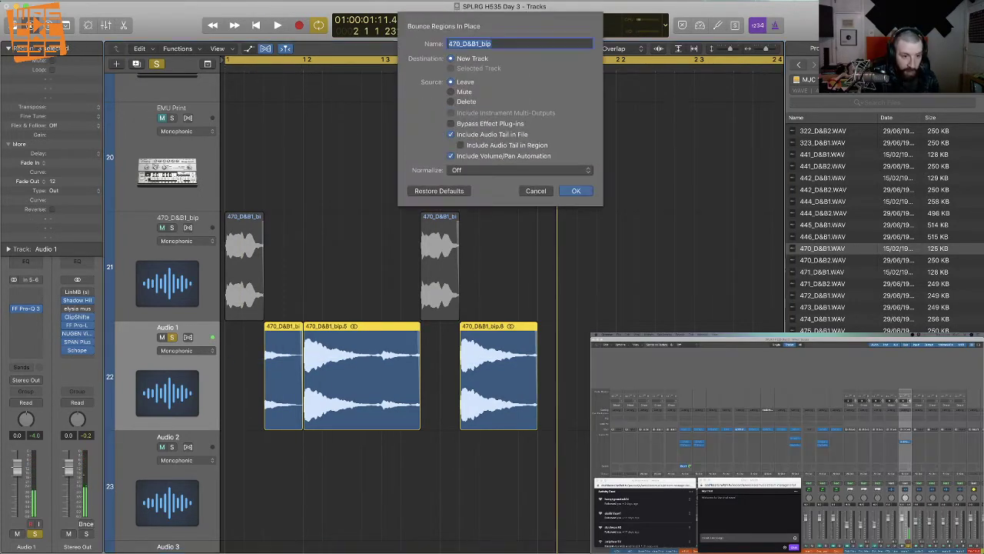
pyautogui.press('Return')
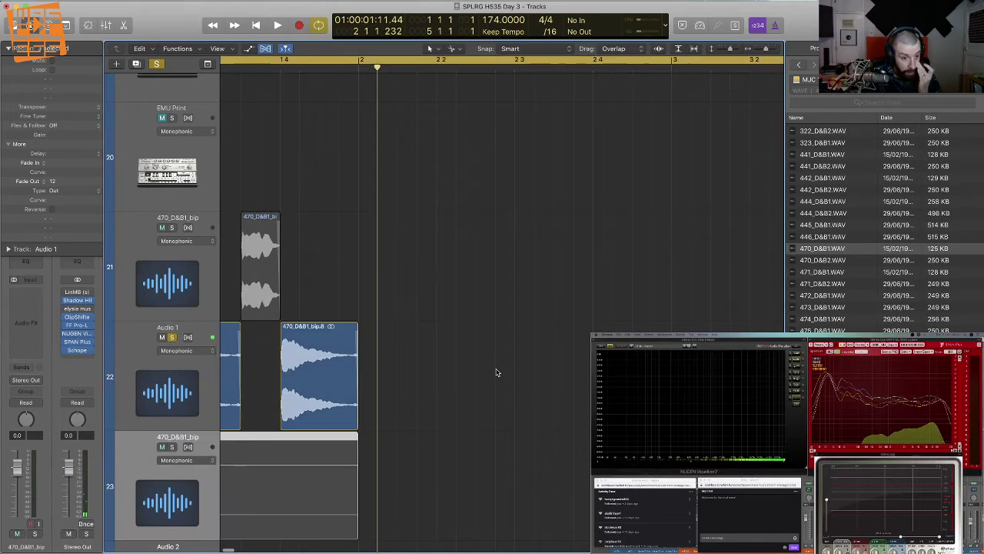
pyautogui.click(200, 366)
pyautogui.press('BackSpace')
pyautogui.press('super+BackSpace')
pyautogui.click(353, 263)
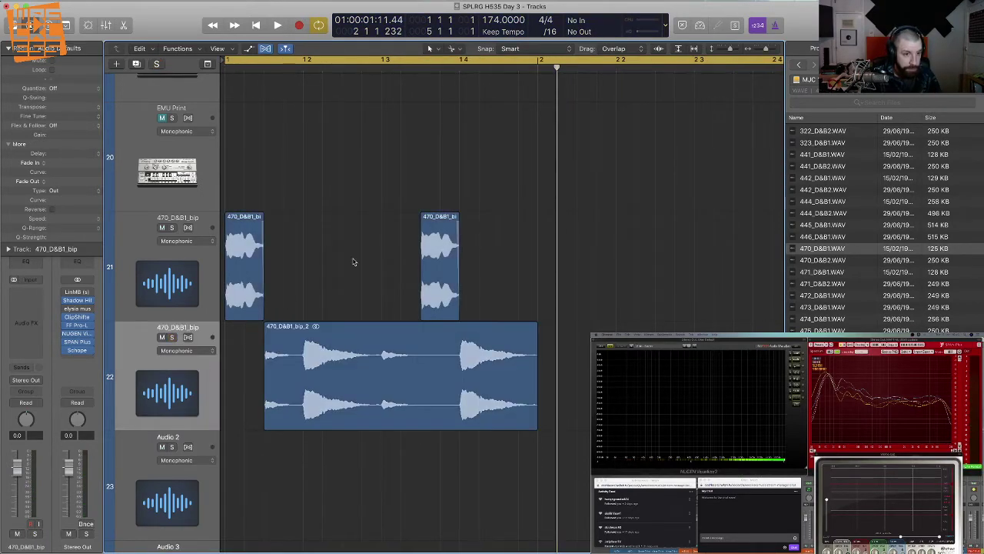
# Audition the two kick slices together with the bounced, equalized hits.
pyautogui.moveTo(605, 388); pyautogui.dragTo(226, 269)
pyautogui.press('space')
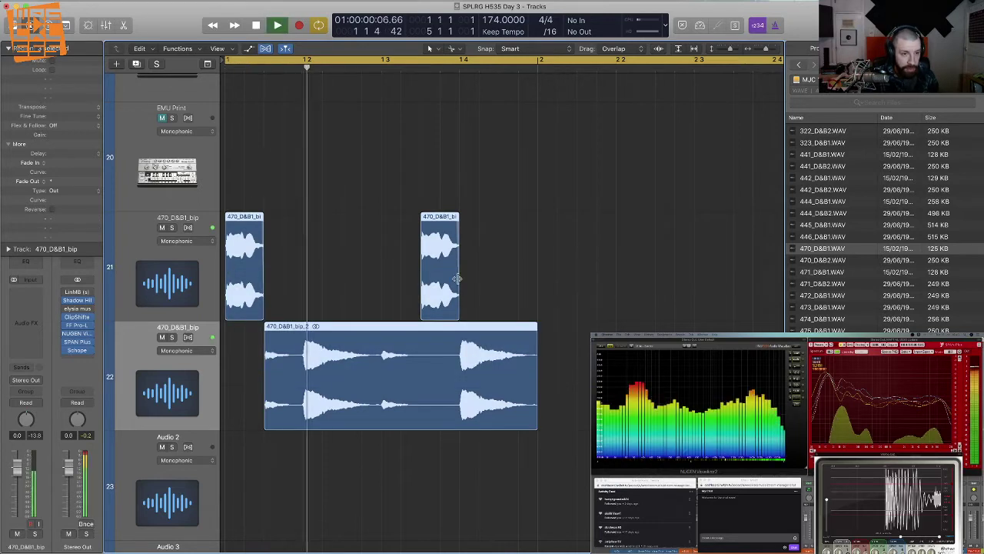
pyautogui.click(529, 279)
pyautogui.press('space')
# Bounce the kick slices and the equalized hits together in place to one new track.
pyautogui.moveTo(596, 374); pyautogui.dragTo(219, 272)
pyautogui.hotkey('ctrl', 'b')
pyautogui.press('Return')
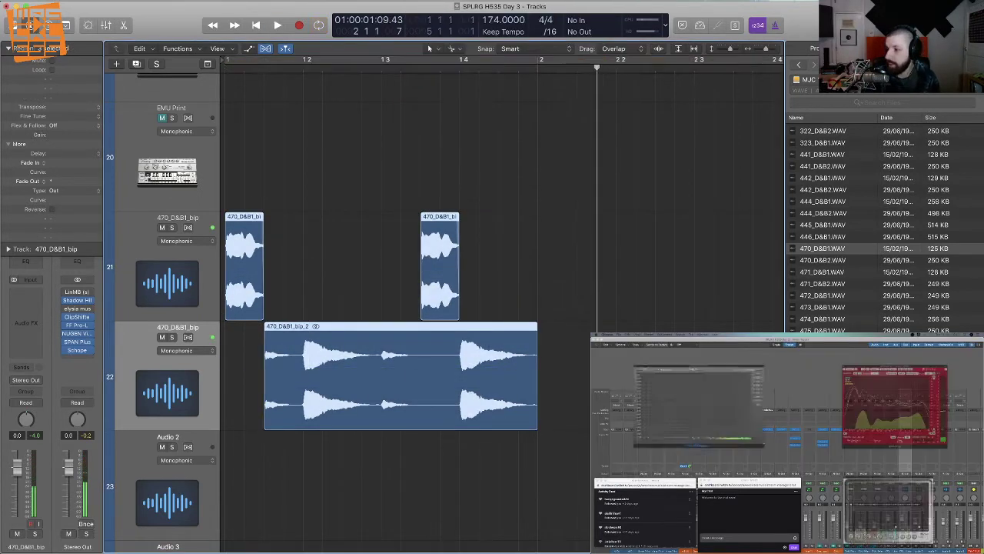
pyautogui.hscroll(-5, 393, 274)
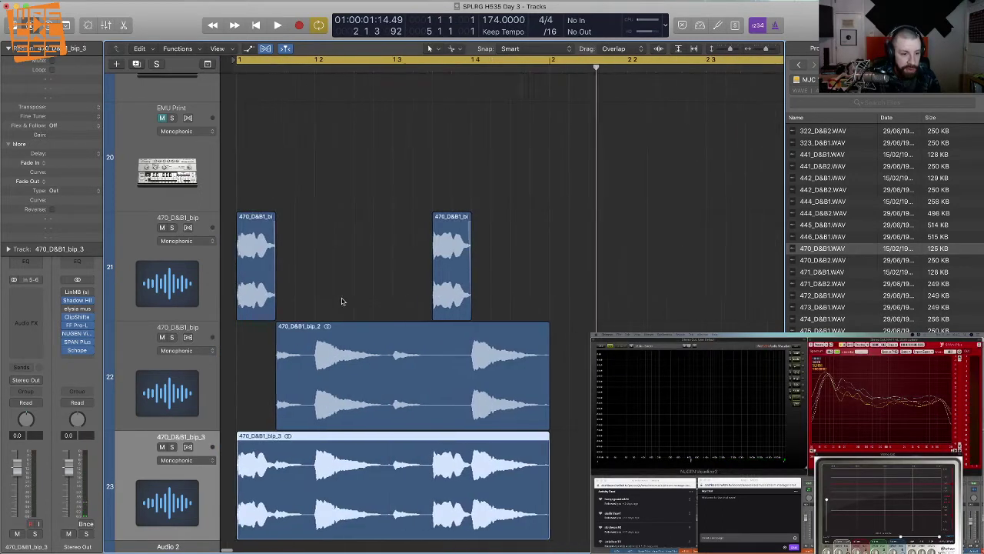
# Delete the two source tracks and their regions, keeping only the combined 470_D&B1_bip_3 bounce.
pyautogui.click(147, 353)
pyautogui.press('Delete')
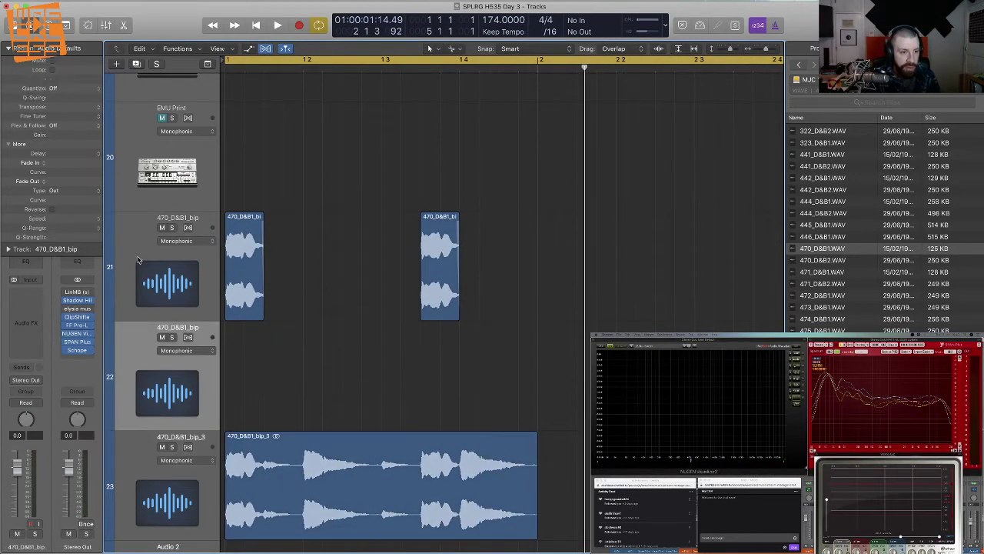
pyautogui.click(137, 259)
pyautogui.press('Delete')
pyautogui.press('Delete')
pyautogui.press('Delete')
# Loop the combined break to fill bars 1 to 4, and lower its track volume to -1.1 dB during playback.
pyautogui.scroll(-2, 238, 273)
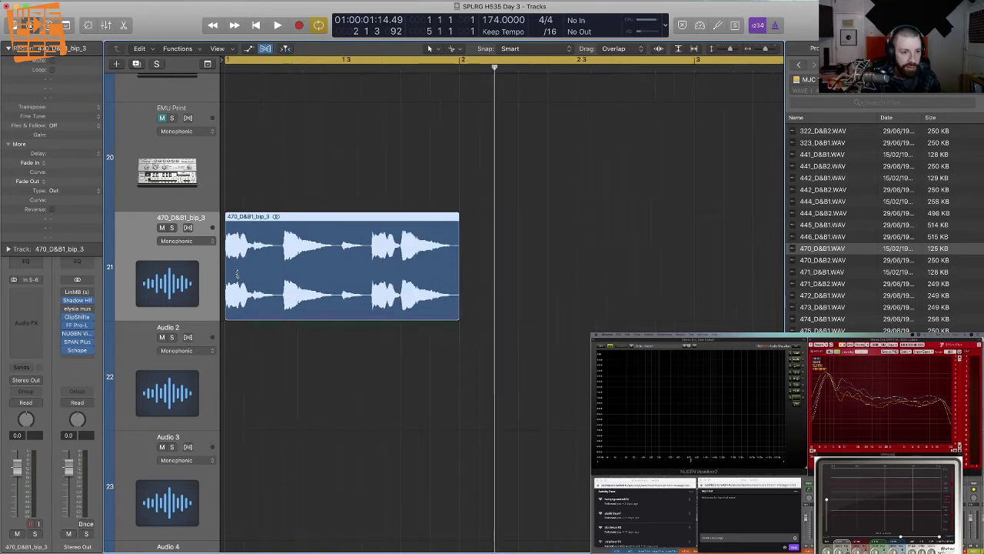
pyautogui.scroll(-5, 238, 273)
pyautogui.press('space')
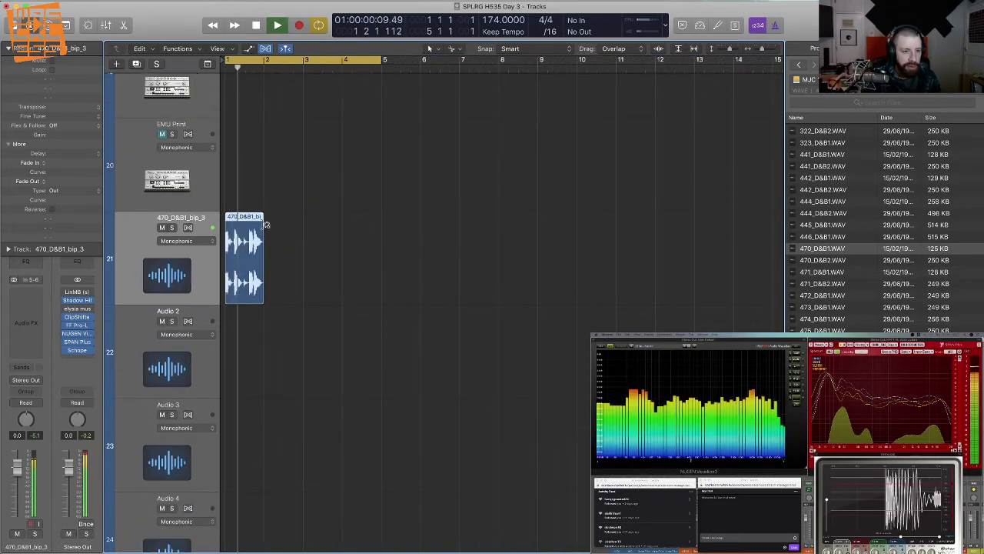
pyautogui.moveTo(266, 224); pyautogui.dragTo(387, 246)
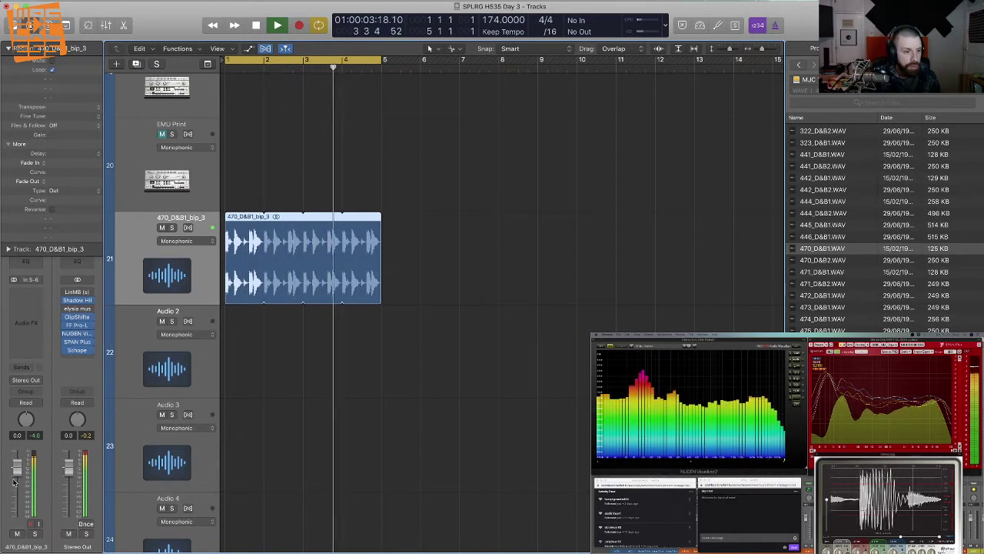
pyautogui.press('super+Right')
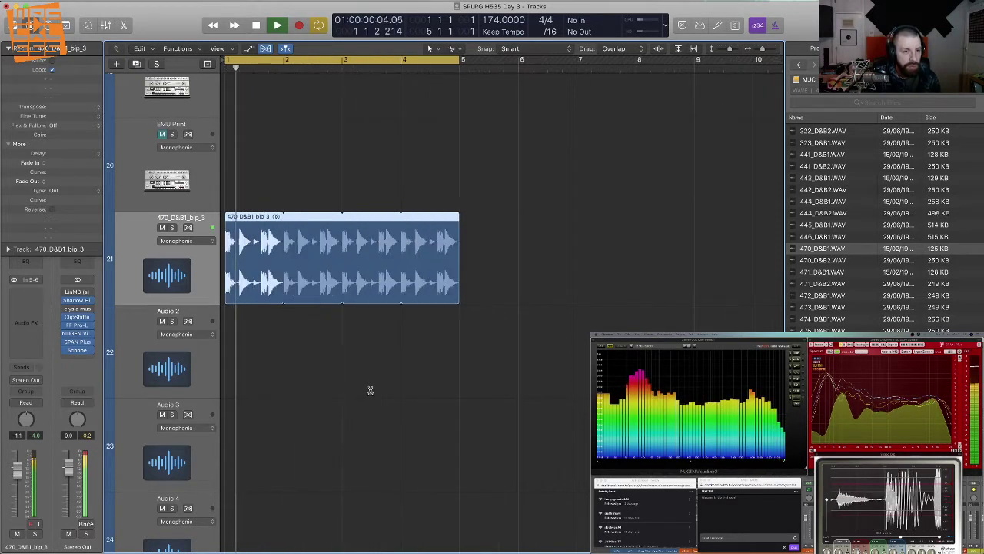
pyautogui.press('super+Right')
pyautogui.press('super+Right')
pyautogui.press('space')
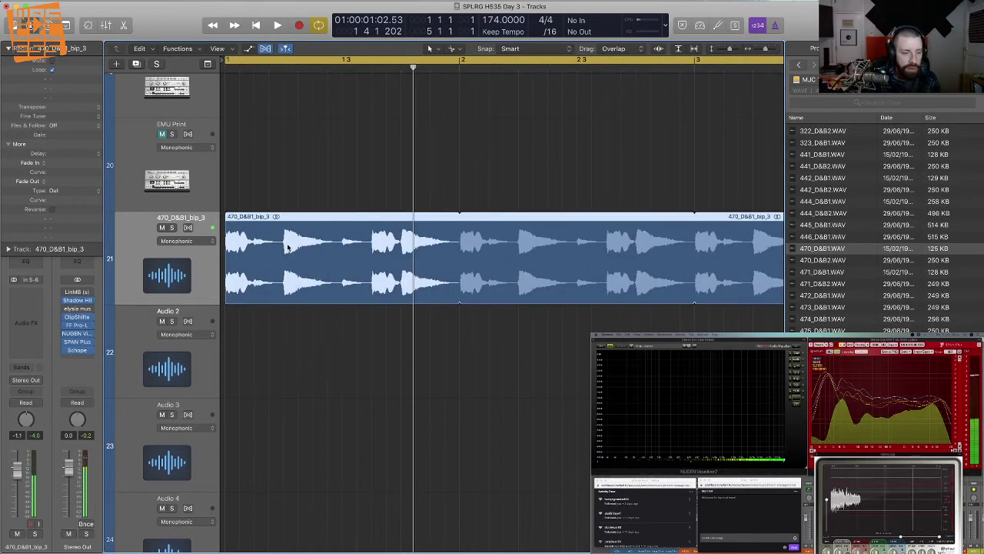
# Examine the looped break's waveform up close and audition it again from bar 1.
pyautogui.press('super+Right')
pyautogui.press('super+Right')
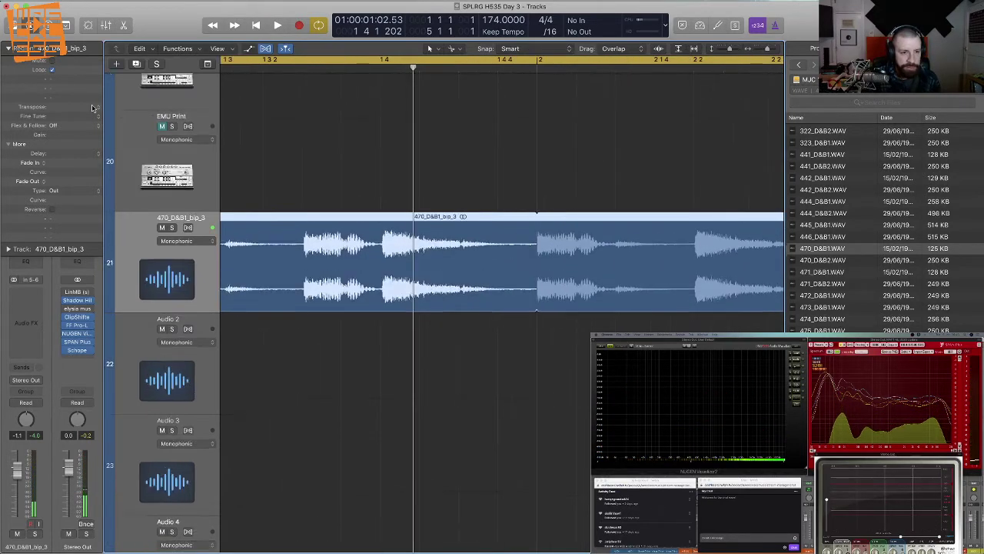
pyautogui.press('super+Down')
pyautogui.press('Return')
pyautogui.press('super+Left')
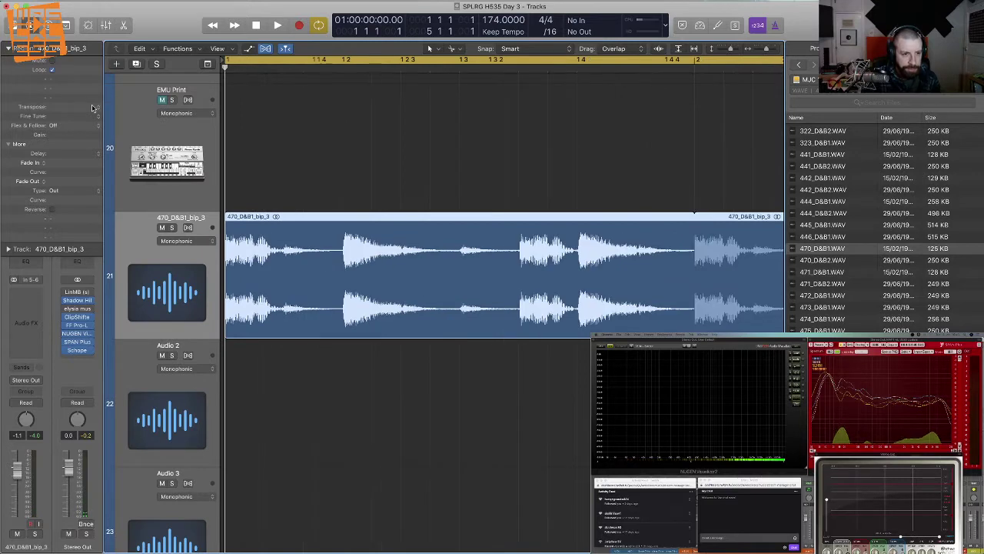
pyautogui.press('super+Left')
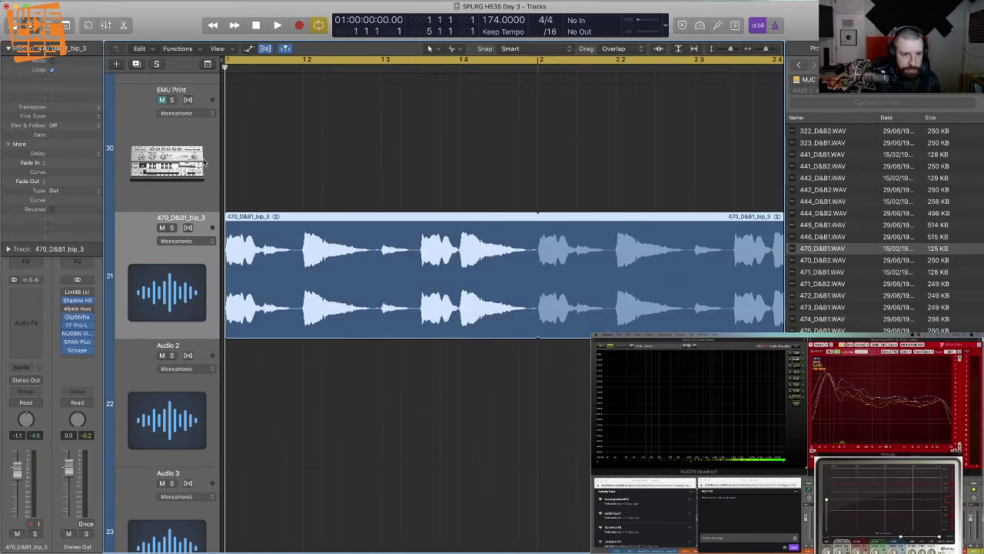
pyautogui.press('space')
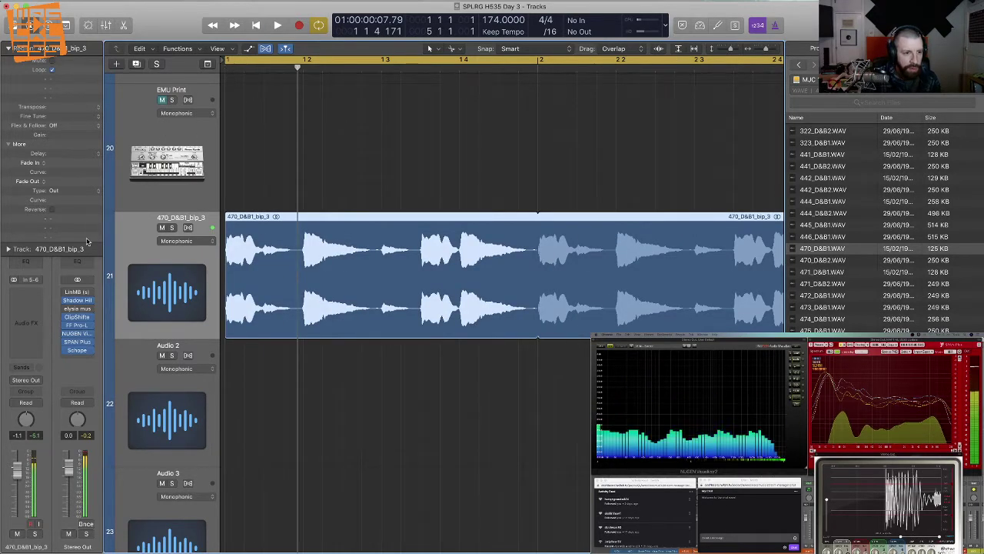
# Enable Flex in Slicing mode on the 470_D&B1_bip_3 track, and check the detected transients against the grid.
pyautogui.click(187, 228)
pyautogui.press('super+Right')
pyautogui.press('super+Right')
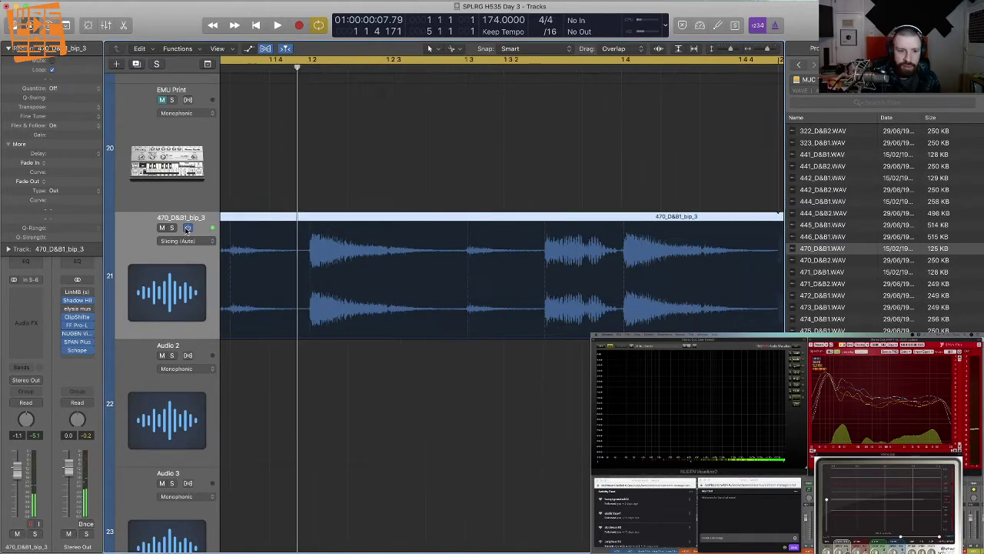
pyautogui.hscroll(-5, 281, 224)
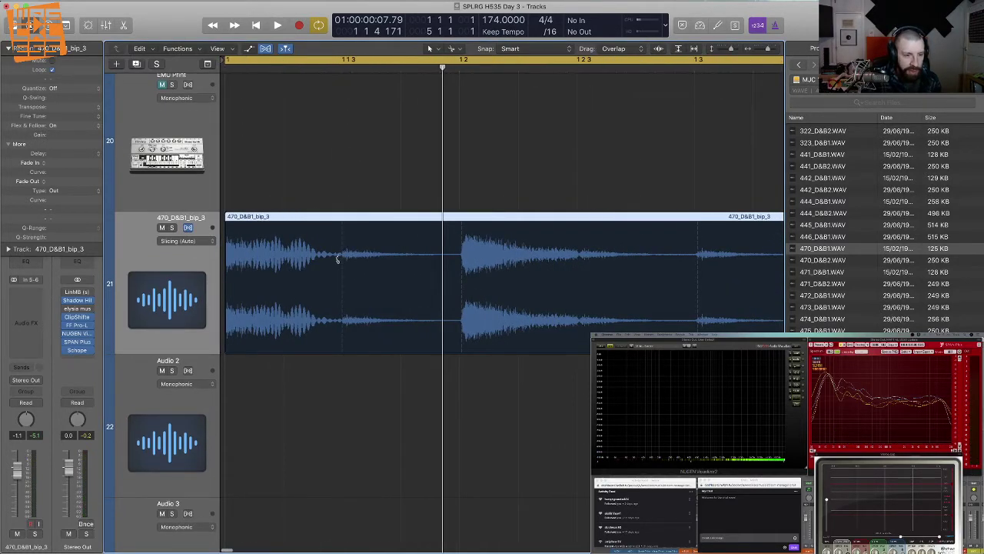
pyautogui.press('super+Left')
pyautogui.press('space')
pyautogui.press('space')
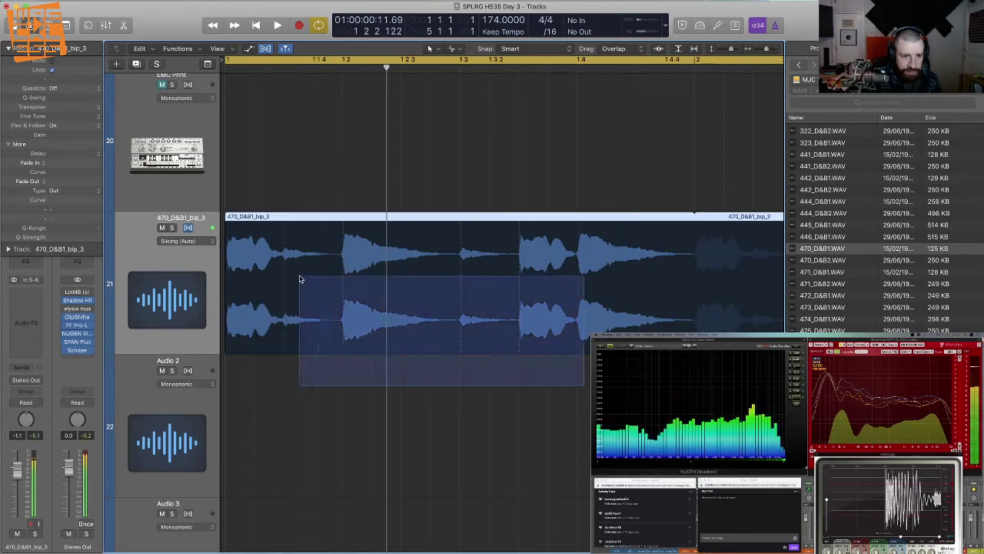
# Quantize the looped 470_D&B1_bip_3 region to 1/16 Note and audition the result.
pyautogui.click(56, 90)
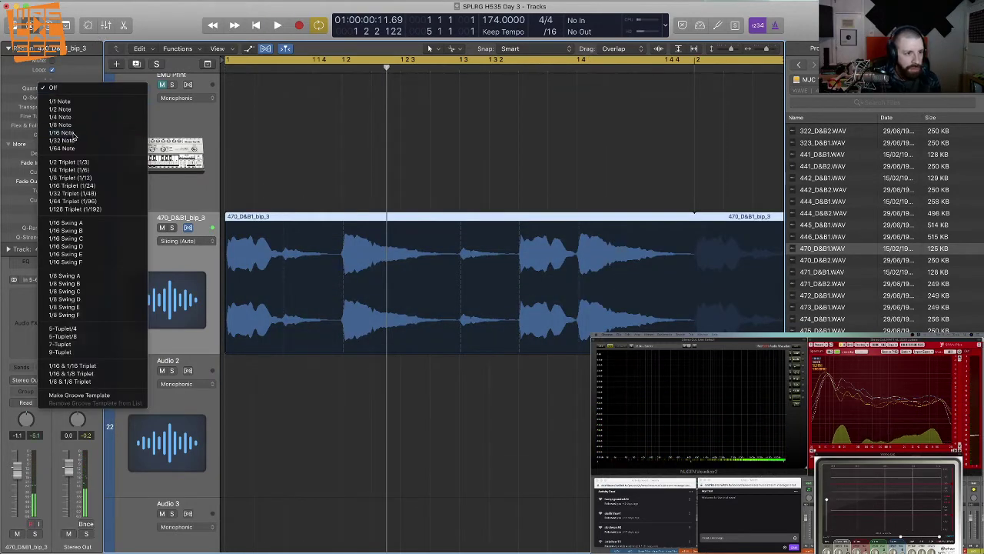
pyautogui.click(58, 134)
pyautogui.click(554, 398)
pyautogui.press('space')
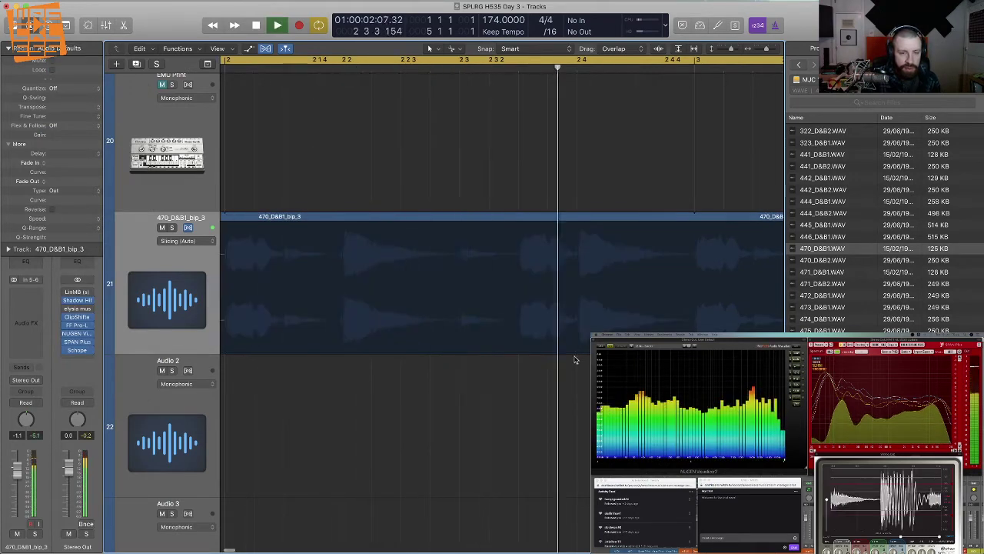
pyautogui.hscroll(-6, 574, 358)
pyautogui.press('space')
pyautogui.hscroll(1, 482, 333)
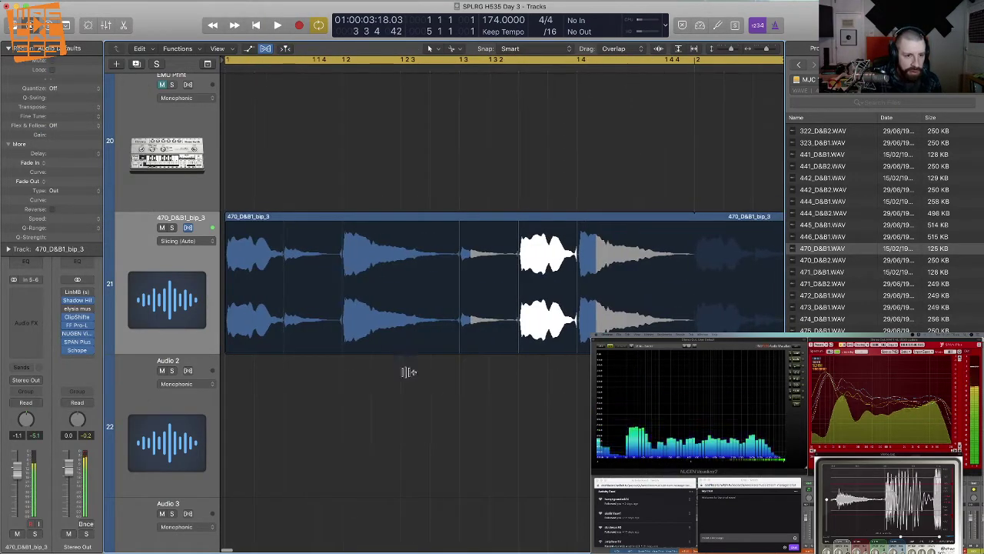
# Quantize the looped 470_D&B1_bip_3 region to 1/16 Swing B and audition the swung groove.
pyautogui.moveTo(505, 408); pyautogui.dragTo(219, 170)
pyautogui.click(57, 88)
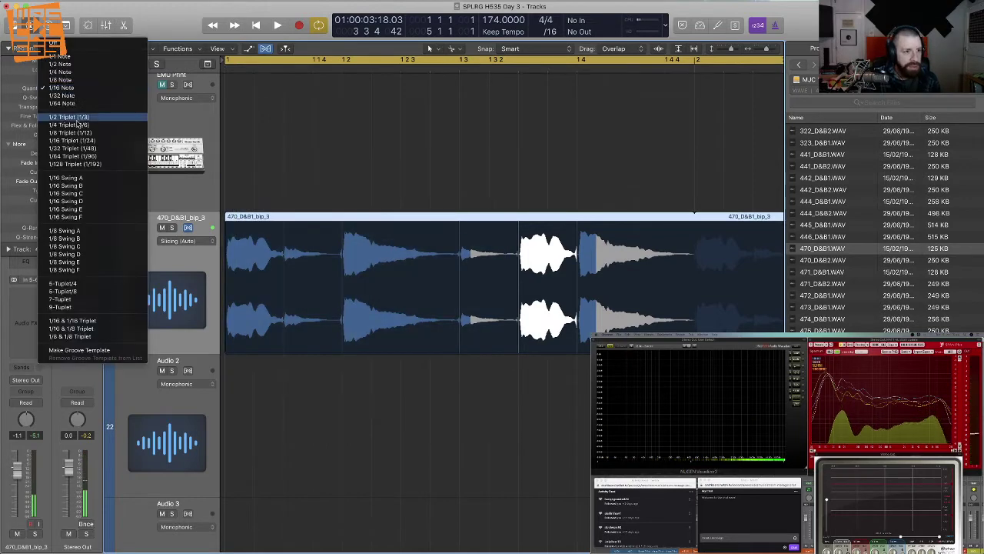
pyautogui.click(90, 187)
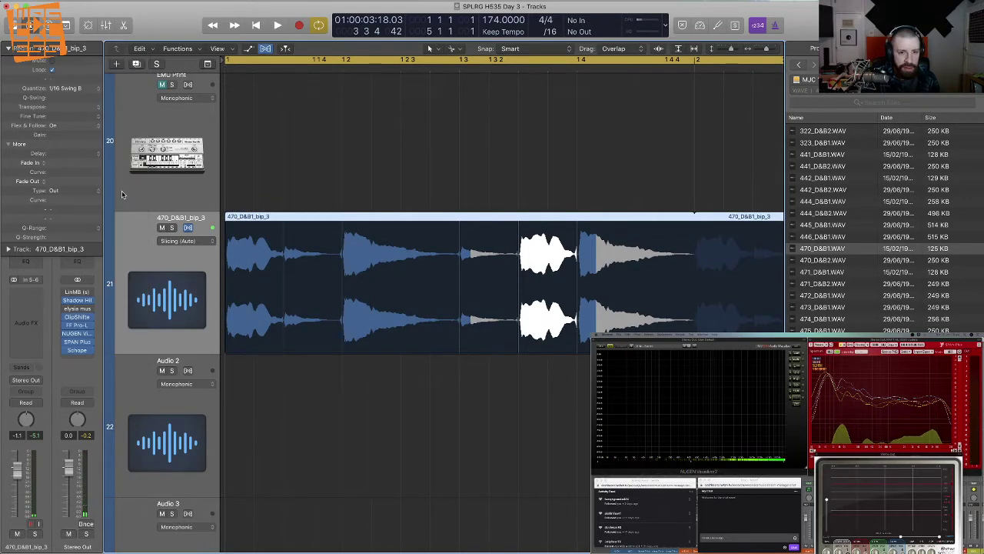
pyautogui.press('space')
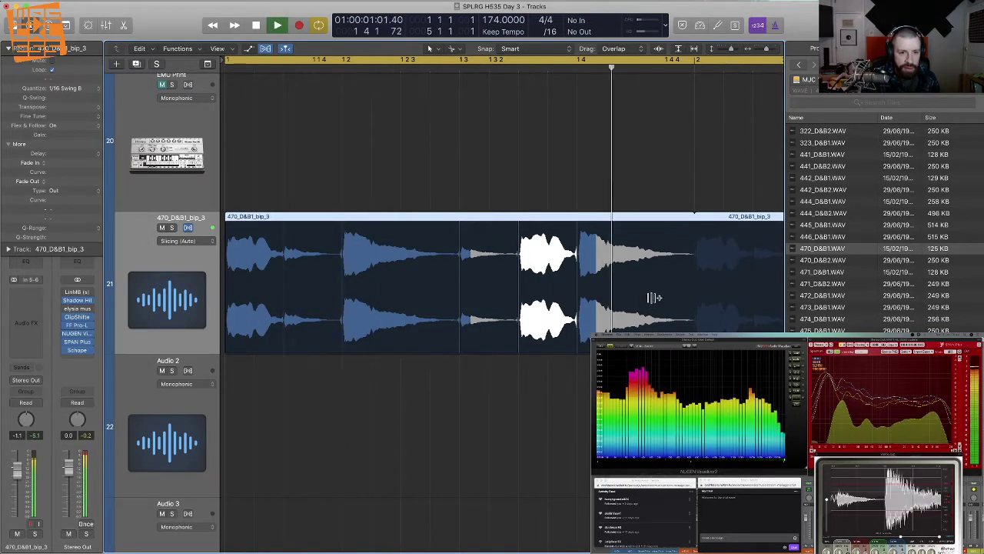
pyautogui.press('space')
# Add a flex marker at 1 4 2 in the tail of the break's last hit, and audition the loop.
pyautogui.scroll(5, 645, 259)
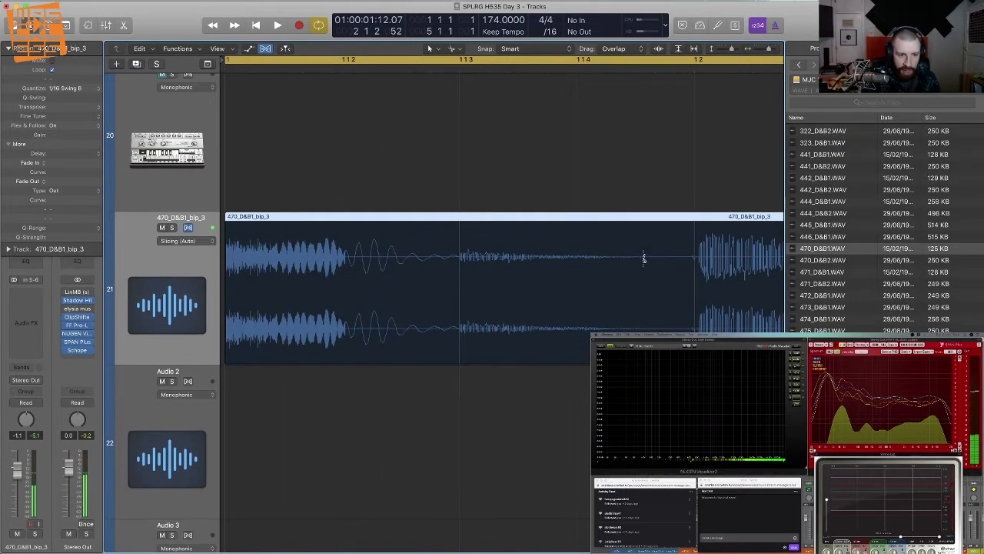
pyautogui.hscroll(10, 655, 266)
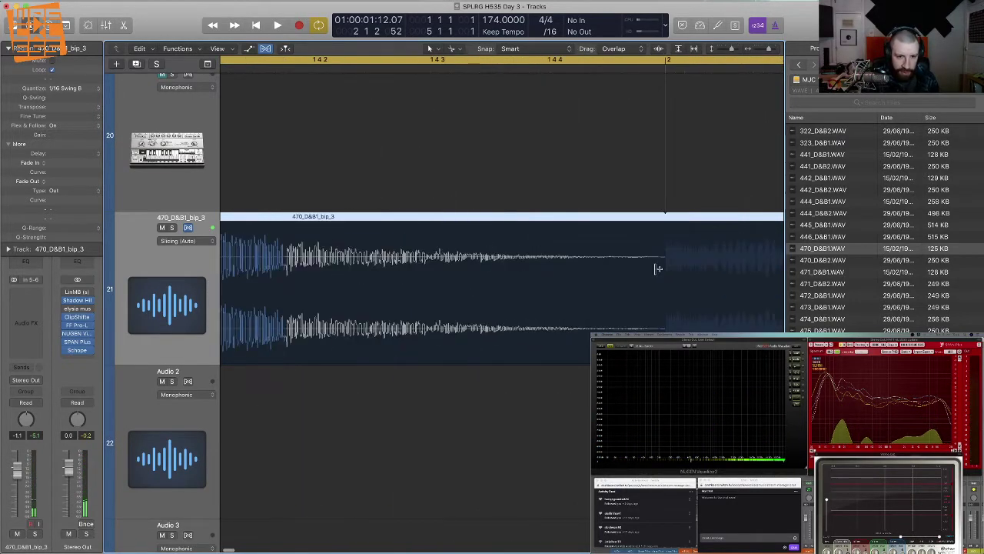
pyautogui.hscroll(-5, 658, 268)
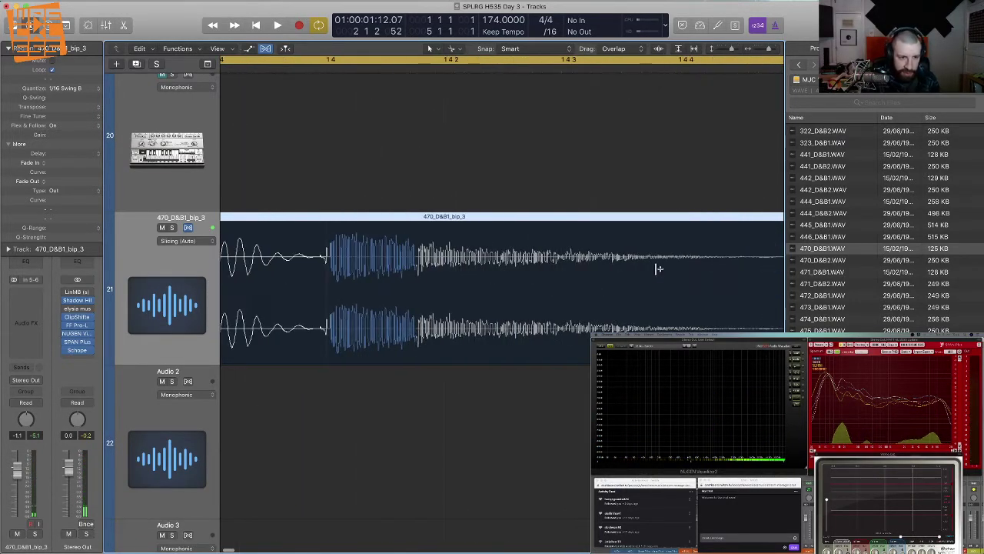
pyautogui.click(446, 247)
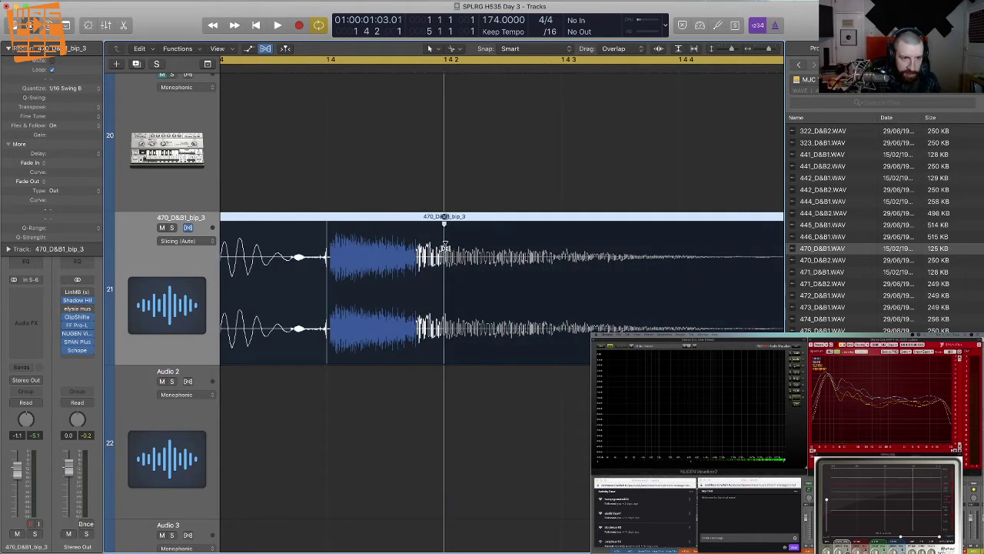
pyautogui.press('z')
pyautogui.press('space')
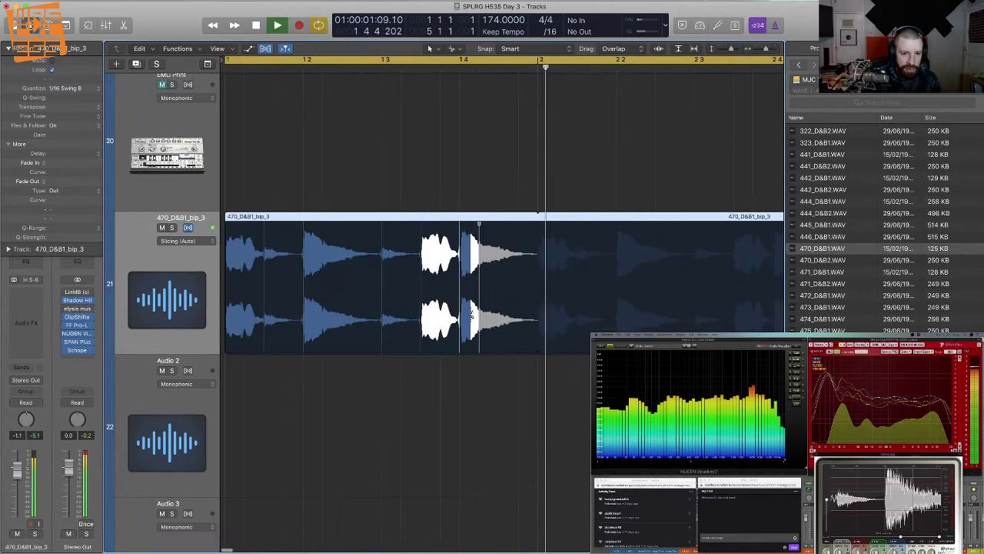
pyautogui.scroll(-3, 471, 314)
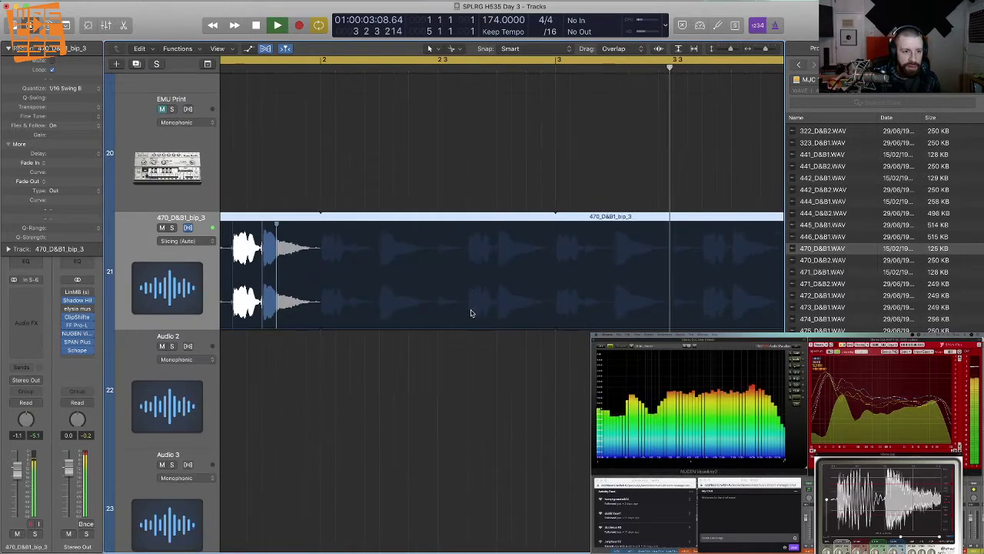
pyautogui.hscroll(-4, 473, 314)
pyautogui.hscroll(2, 462, 319)
pyautogui.click(411, 354)
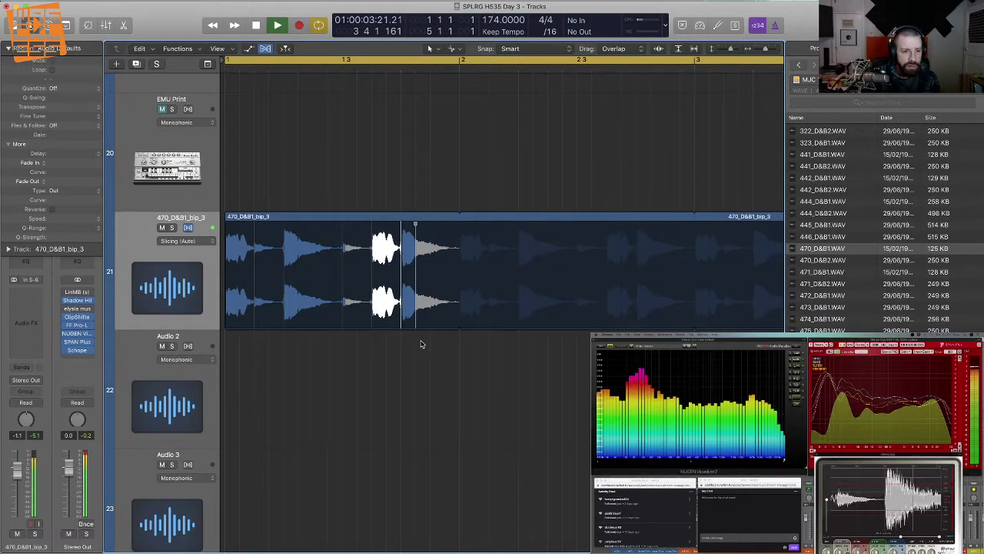
pyautogui.press('space')
# Set the 470_D&B1_bip_3 track's Flex Time mode to Rhythmic and audition it.
pyautogui.click(178, 241)
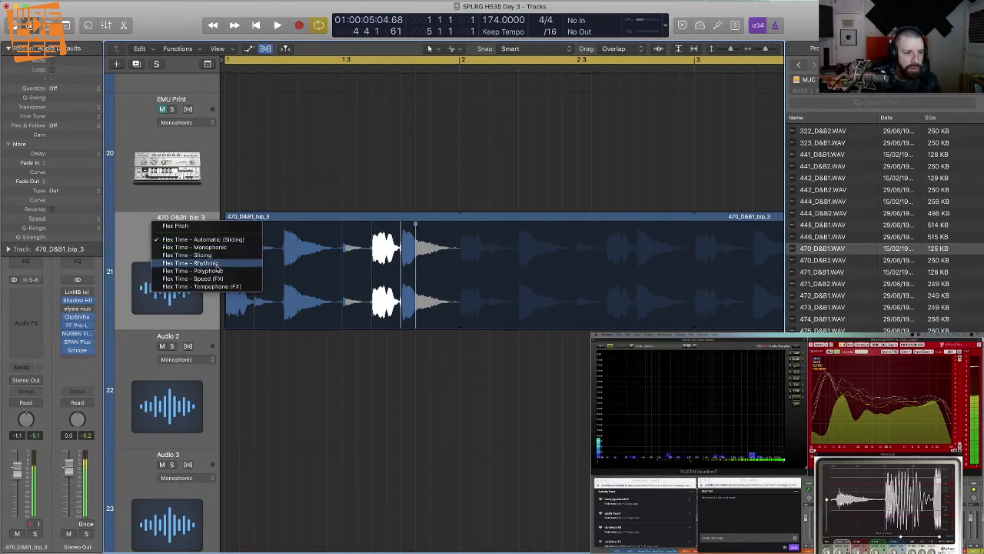
pyautogui.click(193, 263)
pyautogui.press('space')
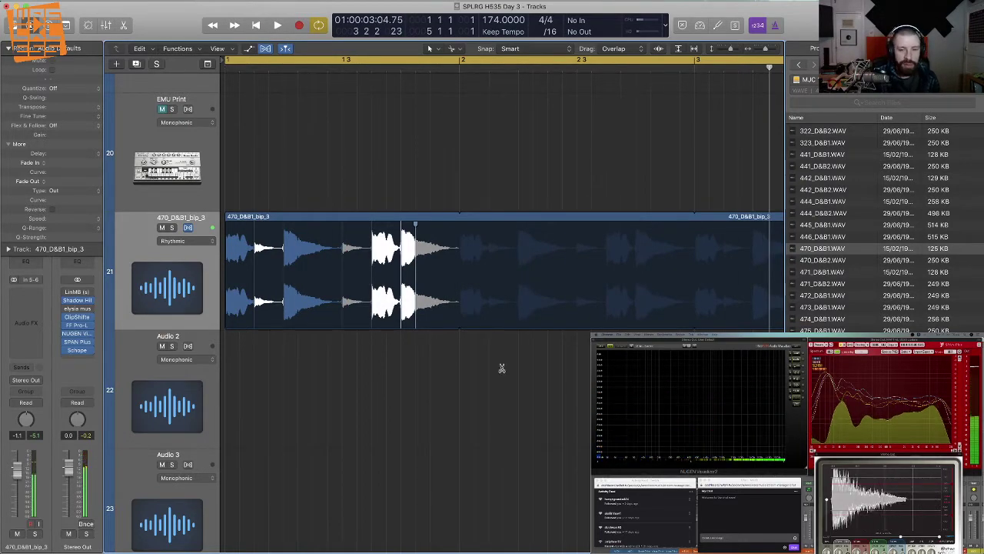
# Bounce the looped and quantized four-bar break in place onto a new track.
pyautogui.press('super+Left')
pyautogui.press('super+Left')
pyautogui.moveTo(667, 390); pyautogui.dragTo(232, 280)
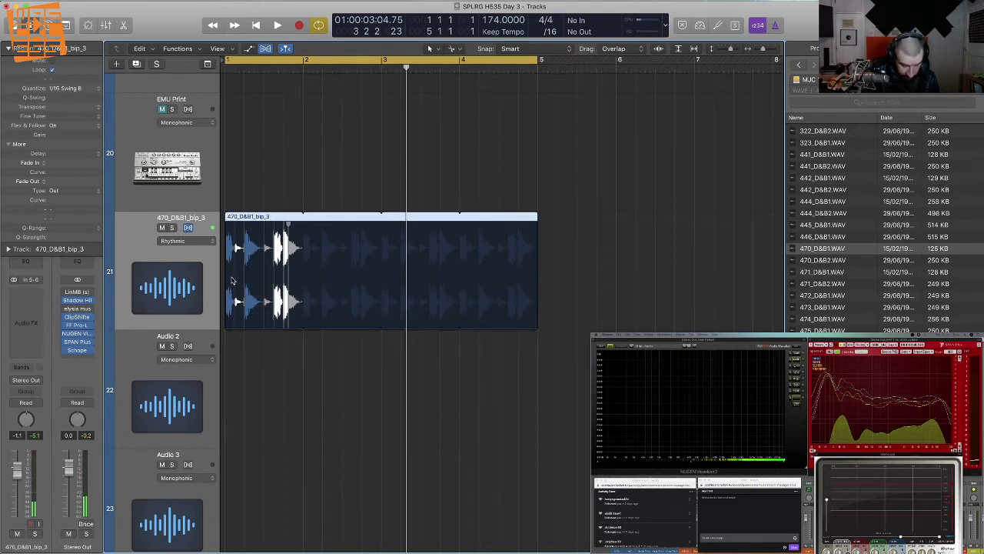
pyautogui.hotkey('ctrl', 'b')
pyautogui.press('Return')
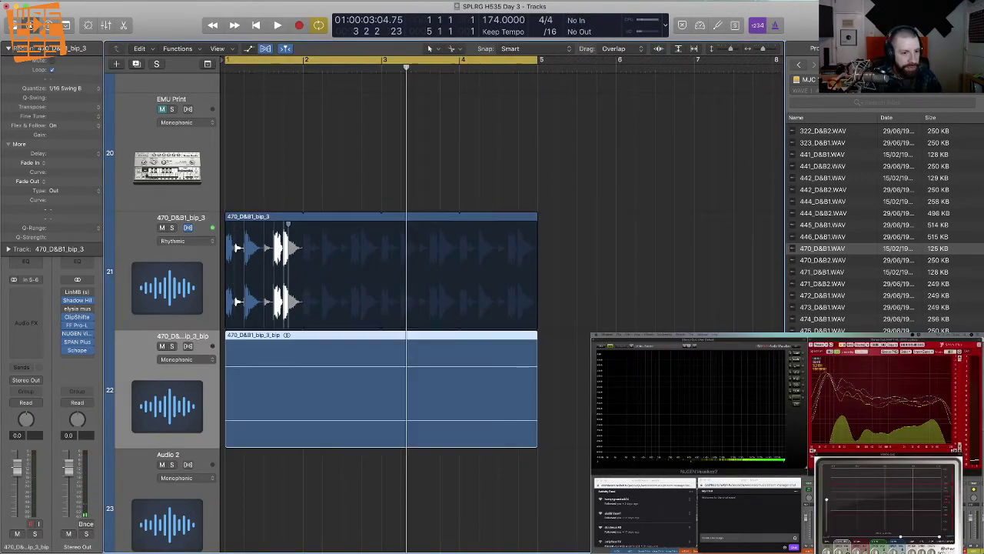
# Delete the source break's region and its 470_D&B1_bip_3 track, keeping only the new bounce.
pyautogui.click(150, 239)
pyautogui.press('BackSpace')
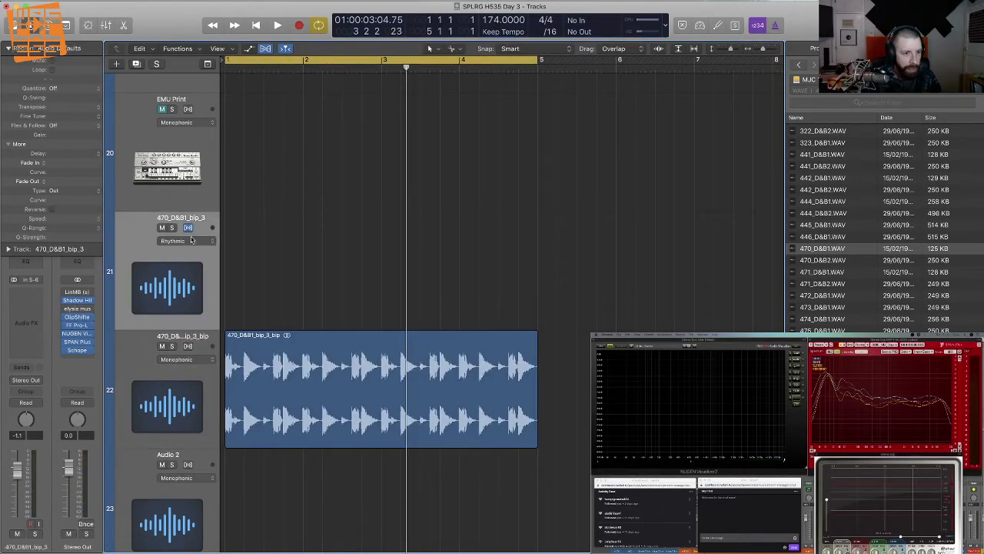
pyautogui.press('super+BackSpace')
# Audition the bounced 470_D&B1_bip_3_bip break across its four bars.
pyautogui.press('space')
pyautogui.press('super+Left')
pyautogui.press('super+Up')
pyautogui.press('super+Up')
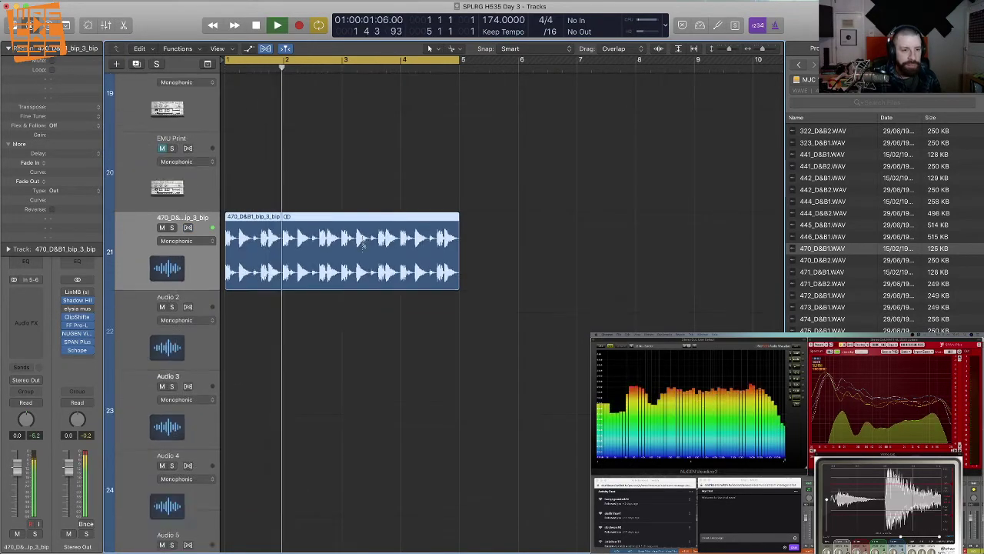
pyautogui.press('super+Right')
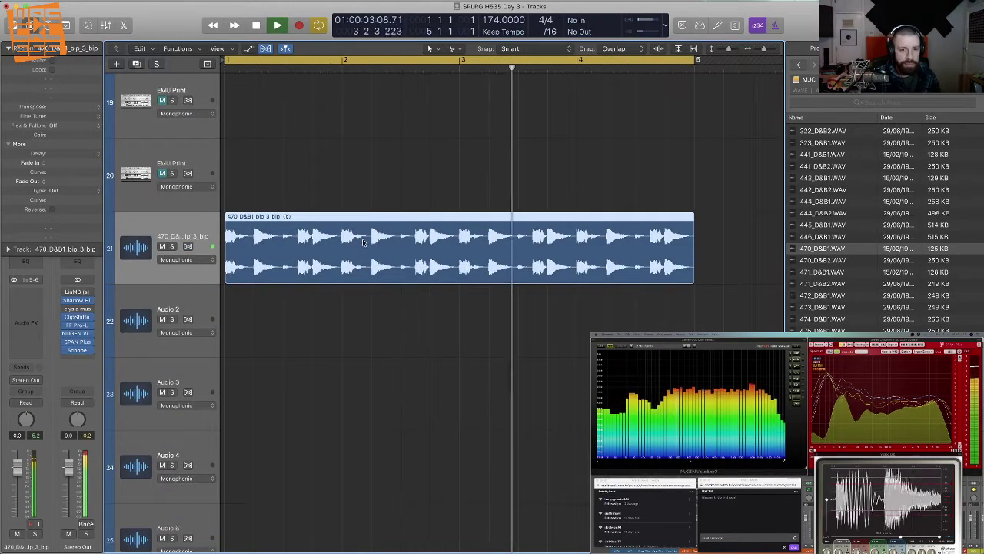
pyautogui.click(418, 288)
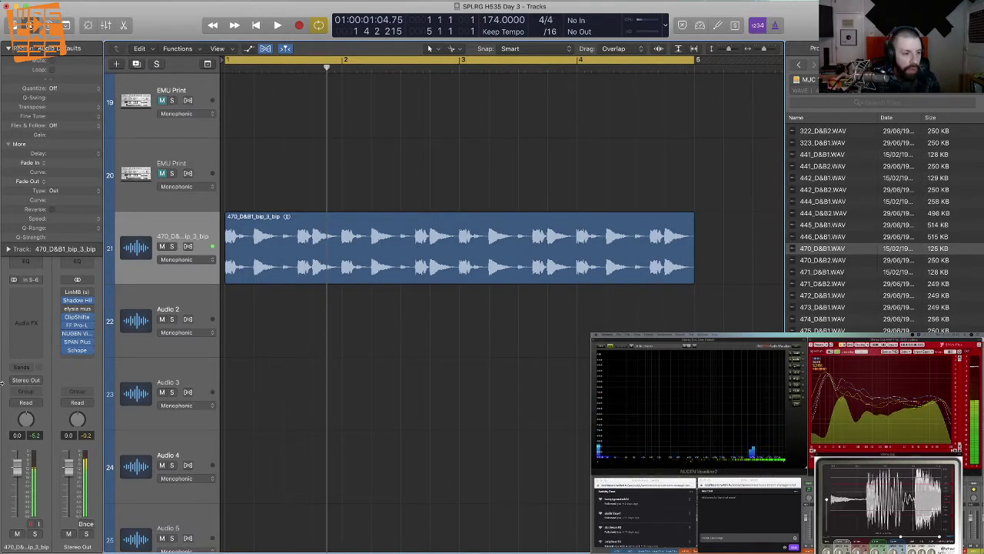
# Insert a stereo Multiplicity plug-in on the bounced break's track and play the loop through it.
pyautogui.click(26, 321)
pyautogui.moveTo(73, 386)
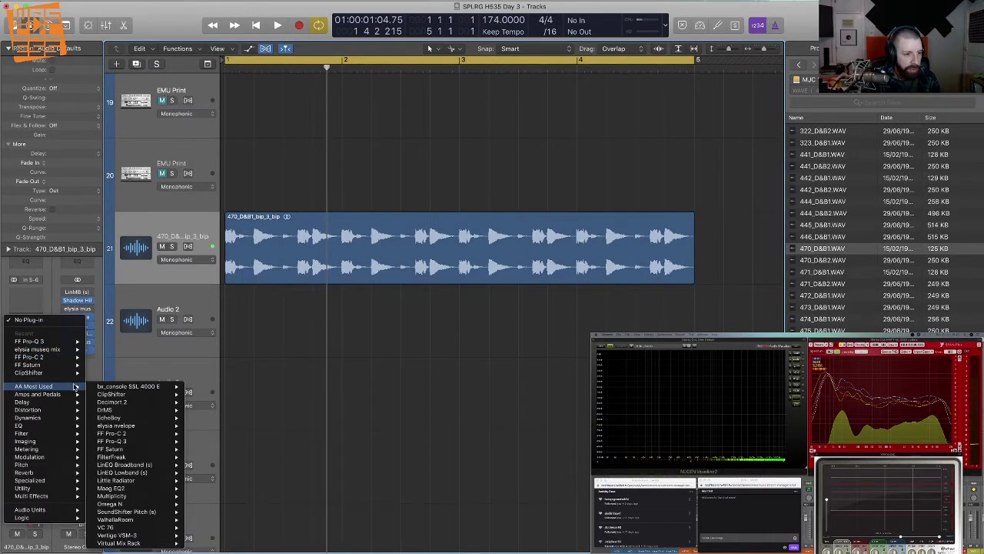
pyautogui.moveTo(160, 499)
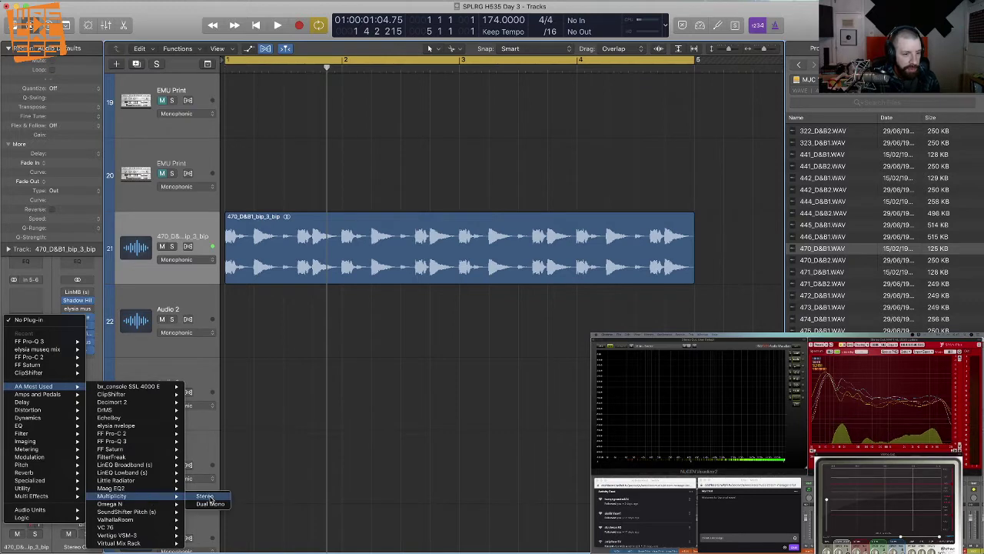
pyautogui.click(209, 498)
pyautogui.moveTo(266, 35); pyautogui.dragTo(520, 75)
pyautogui.press('space')
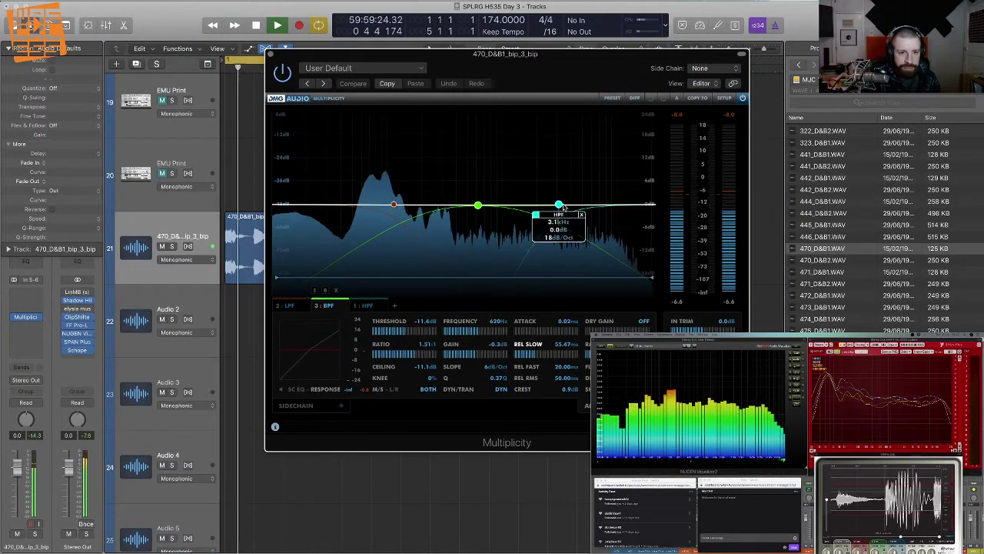
# Retune Multiplicity's three bands: HPF to 6.0 kHz, BPF to 613 Hz with a -14.6 dB threshold and 106.53 ms slow release, LPF to 145 Hz.
pyautogui.moveTo(558, 204); pyautogui.dragTo(590, 202)
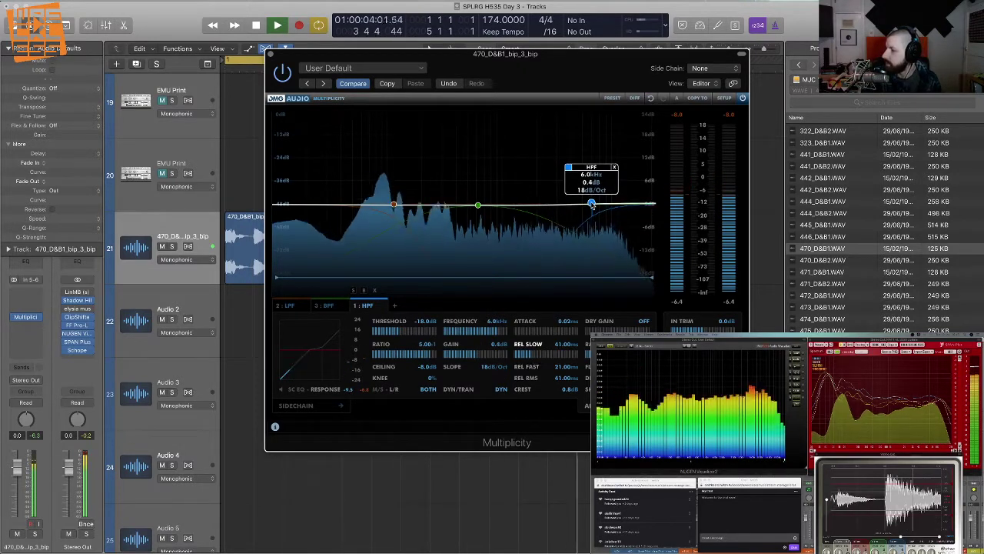
pyautogui.click(478, 206)
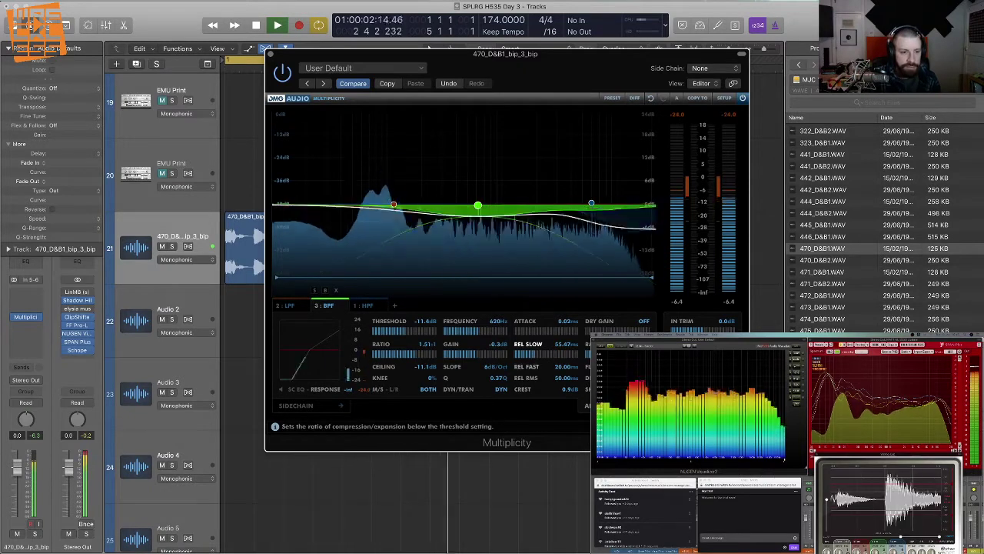
pyautogui.click(478, 205)
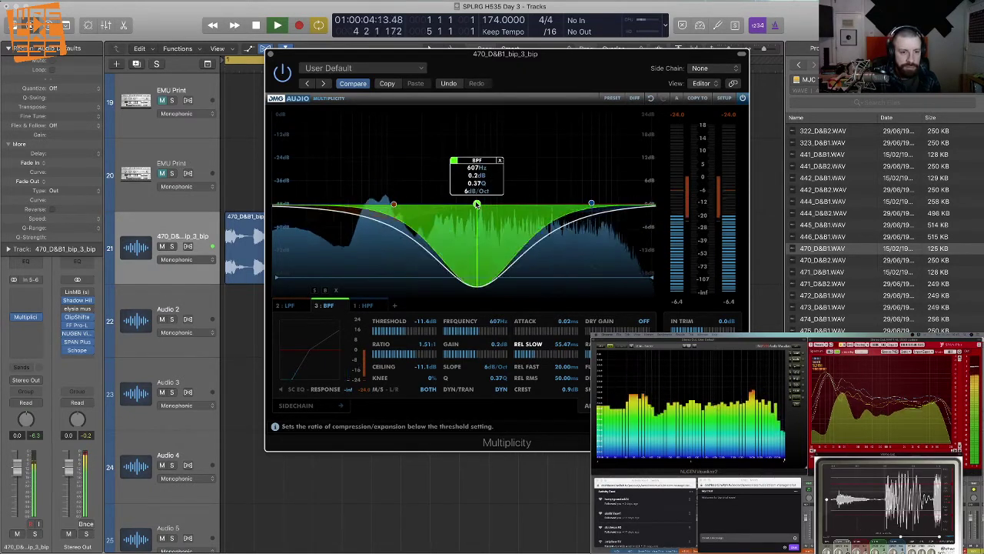
pyautogui.moveTo(420, 330); pyautogui.dragTo(397, 333)
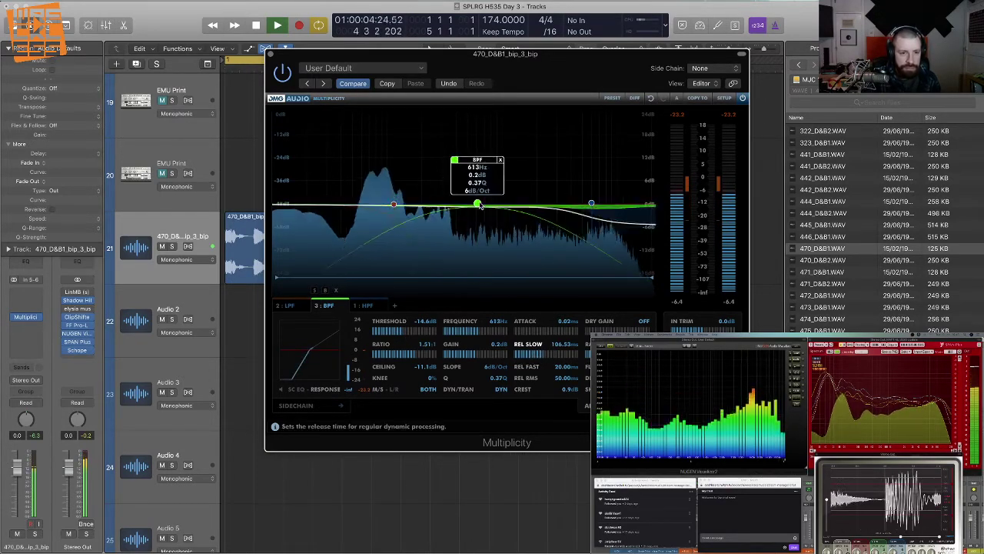
pyautogui.moveTo(394, 204); pyautogui.dragTo(405, 205)
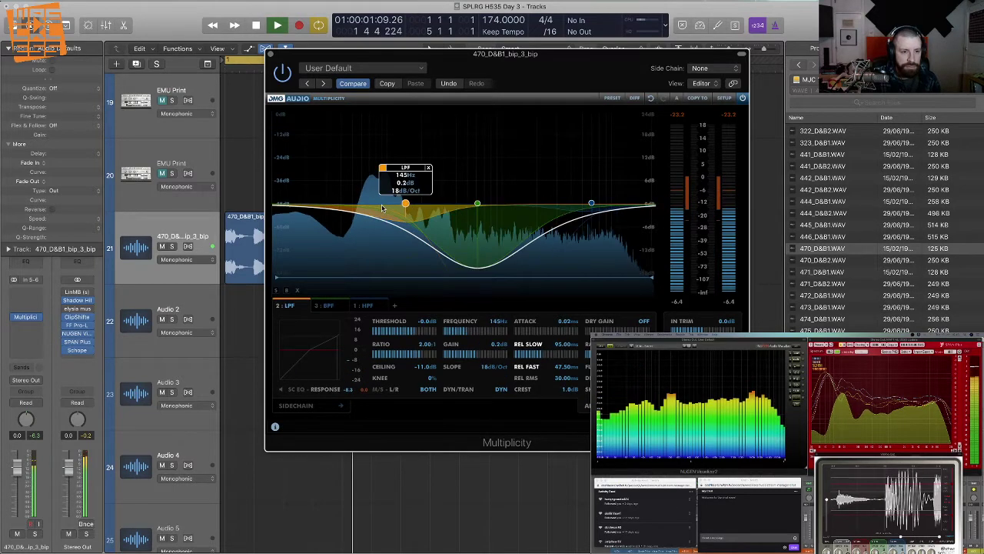
# Add a fourth Multiplicity band as a 24 dB/Oct LPF at 26 Hz with -20.8 dB gain, and resume playback.
pyautogui.doubleClick(283, 205)
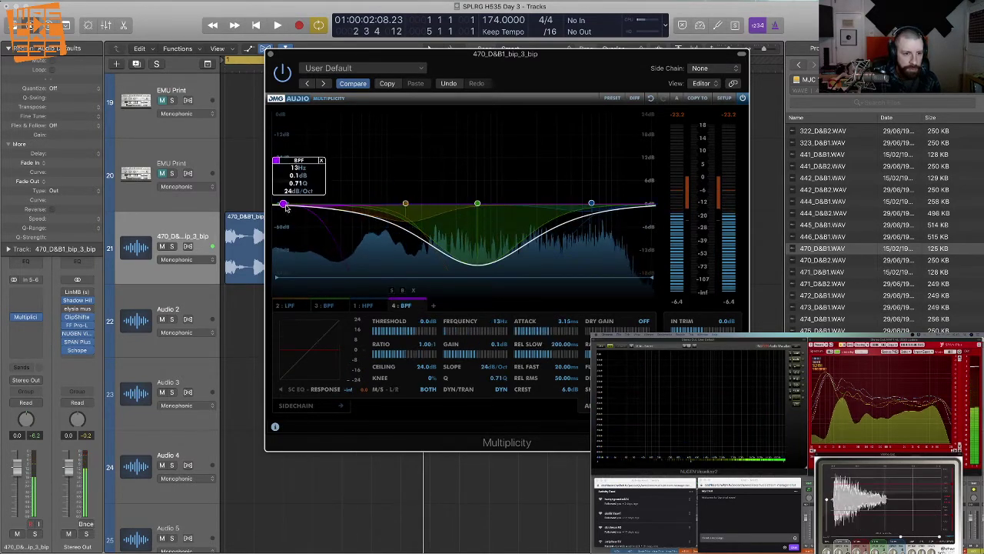
pyautogui.rightClick(427, 309)
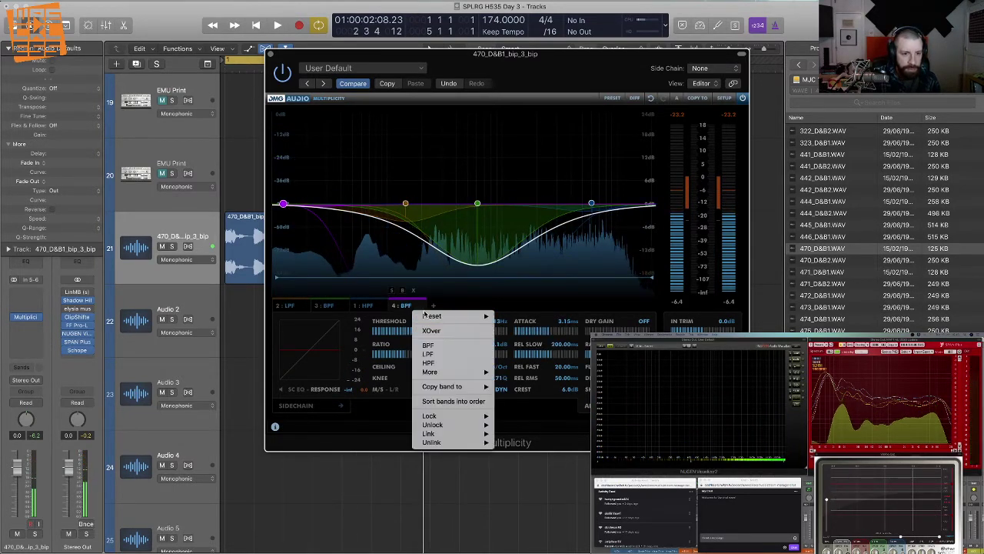
pyautogui.click(439, 354)
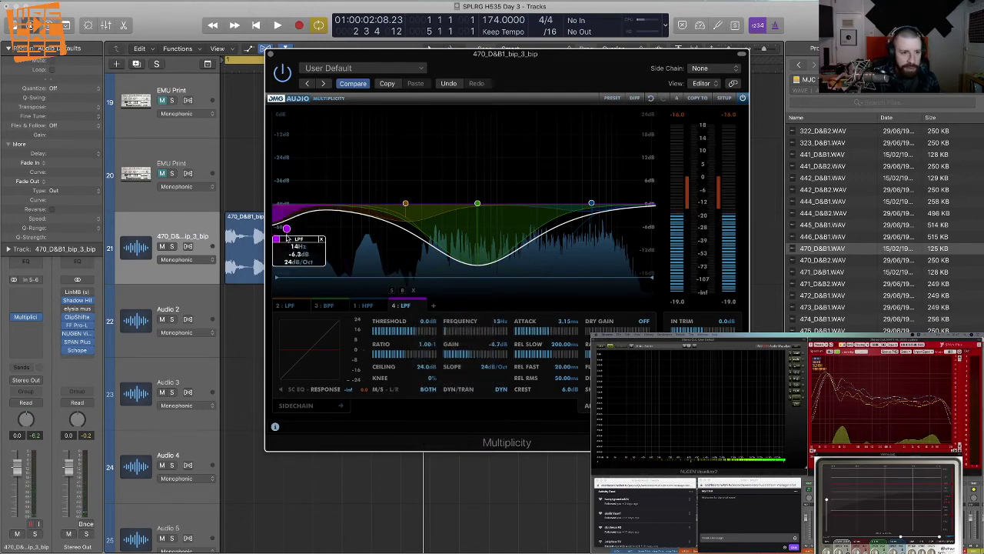
pyautogui.press('space')
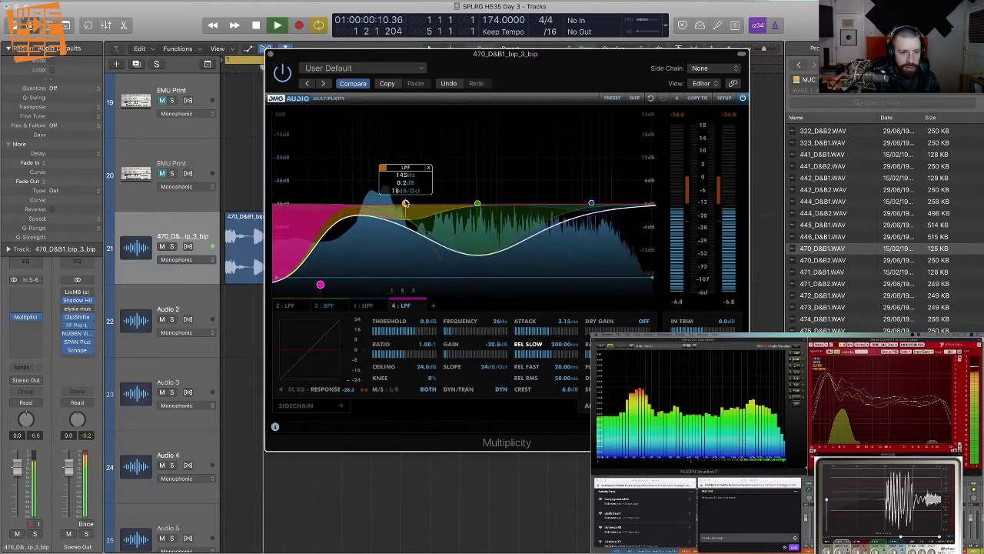
# Set the 18 dB/Oct LPF band to 160 Hz and 0.6 dB, with a -20.7 dB threshold and 1.00:1 ratio.
pyautogui.moveTo(405, 203); pyautogui.dragTo(410, 202)
pyautogui.press('space')
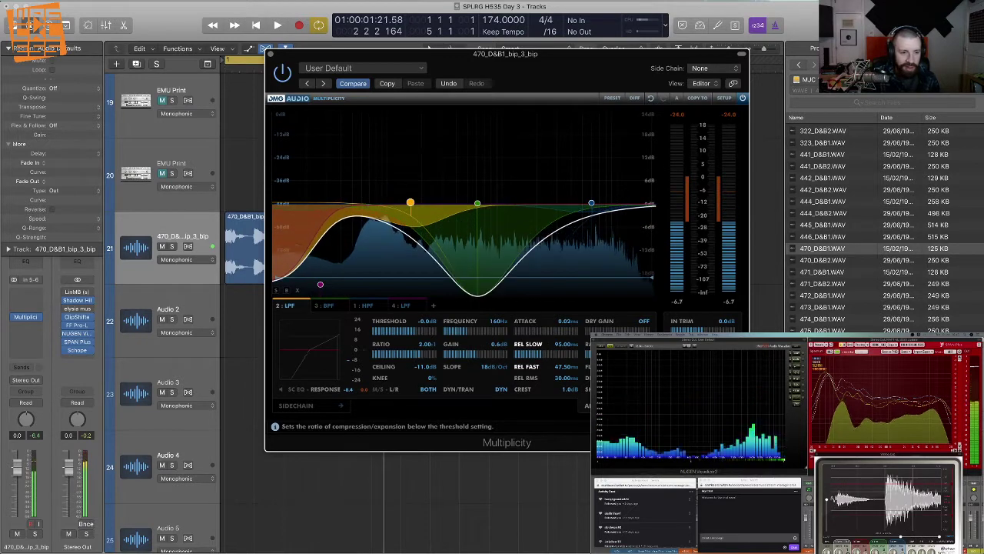
pyautogui.press('space')
pyautogui.moveTo(415, 332); pyautogui.dragTo(412, 358)
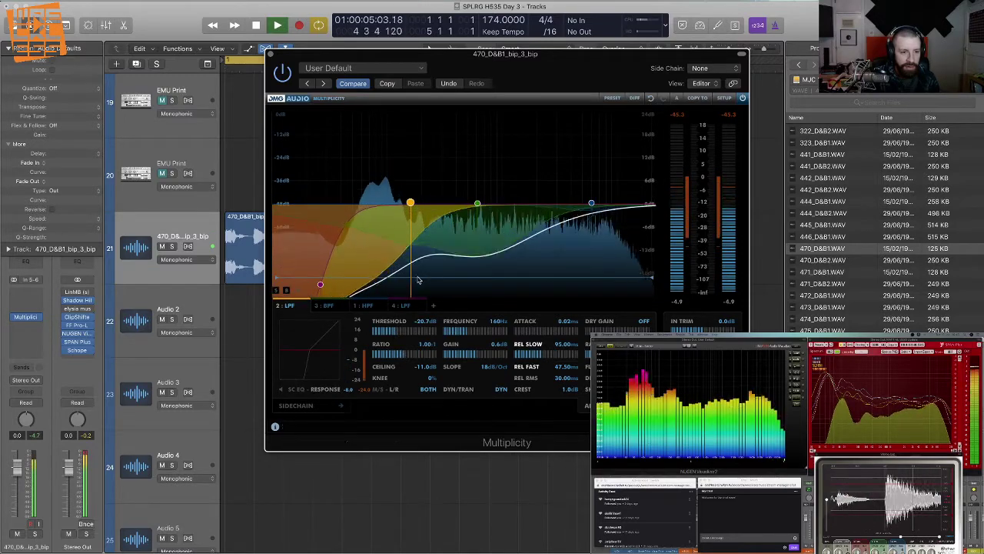
# Move Multiplicity's 18 dB/Oct LPF band slightly higher in frequency, compare the loop bypassed and active, and stop playback.
pyautogui.moveTo(411, 202)
pyautogui.mouseDown()
pyautogui.moveTo(410, 165)
pyautogui.moveTo(418, 206)
pyautogui.mouseUp()
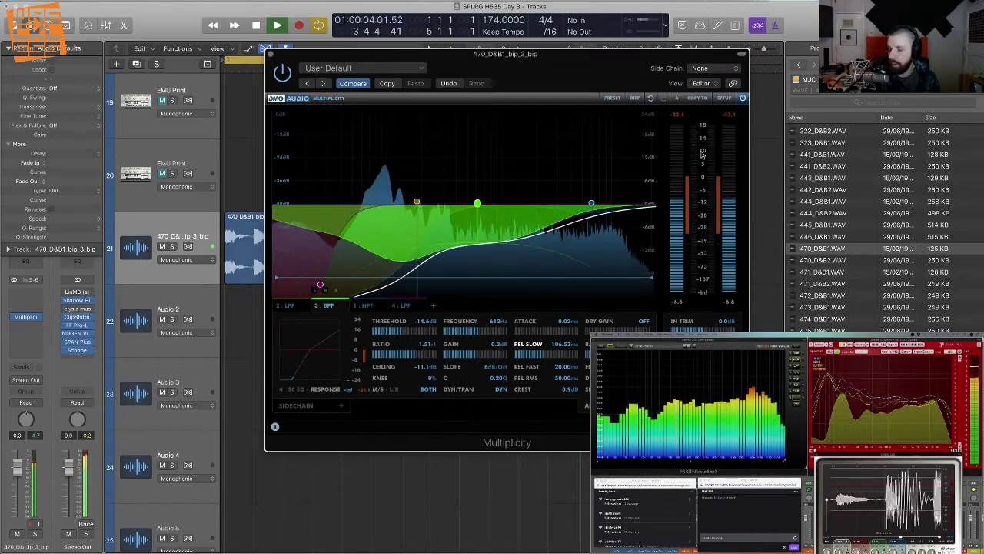
pyautogui.click(742, 97)
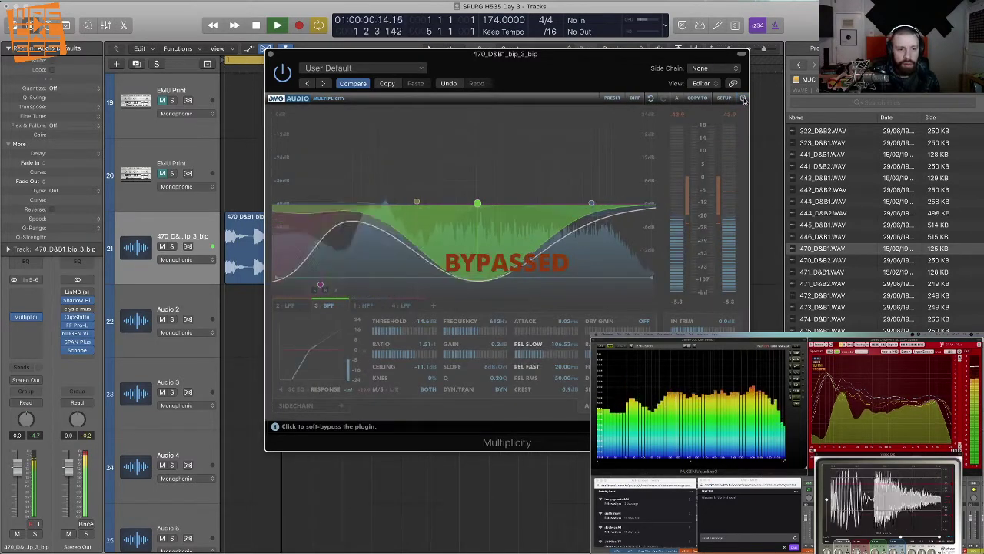
pyautogui.click(742, 99)
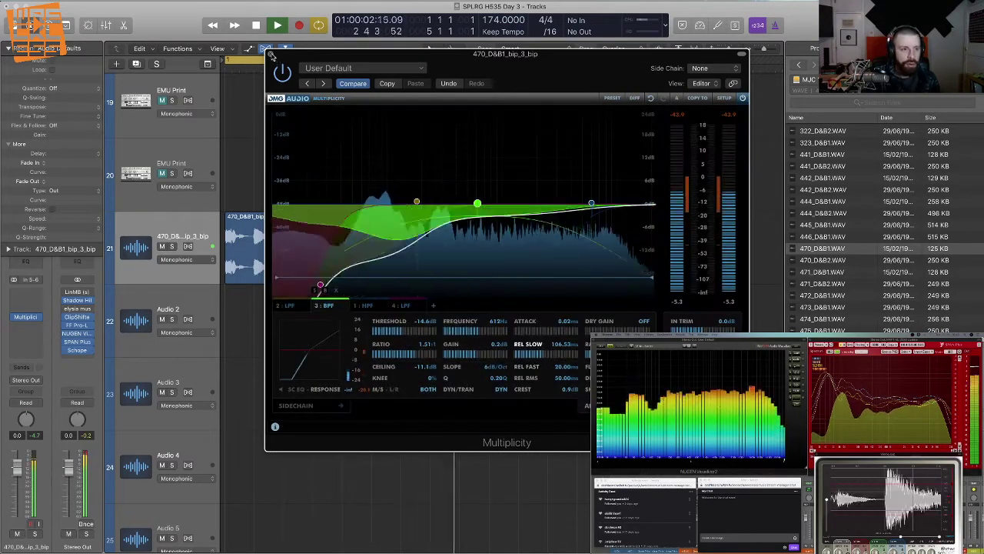
pyautogui.press('super+w')
pyautogui.press('space')
# Insert FF Pro-Q 3 above Multiplicity and shape a dynamic bell cut at about 8.7 kHz, -1.58 dB, with Q 1.384, during playback.
pyautogui.click(38, 309)
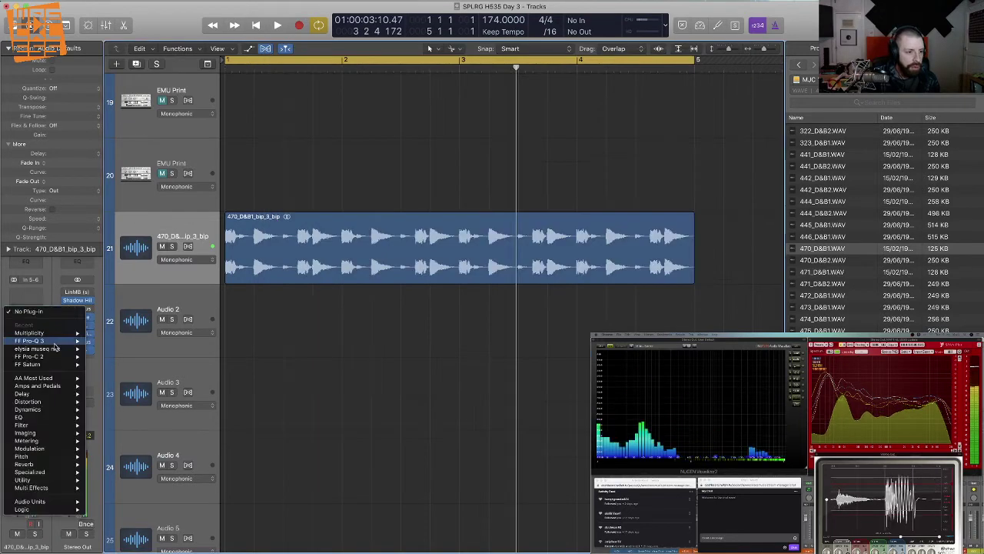
pyautogui.click(103, 342)
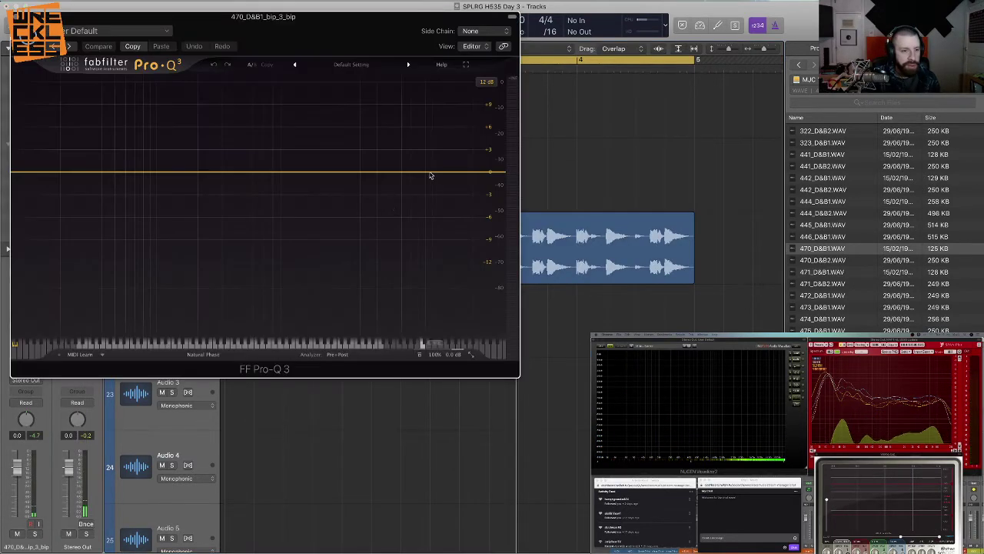
pyautogui.press('space')
pyautogui.moveTo(411, 172); pyautogui.dragTo(422, 195)
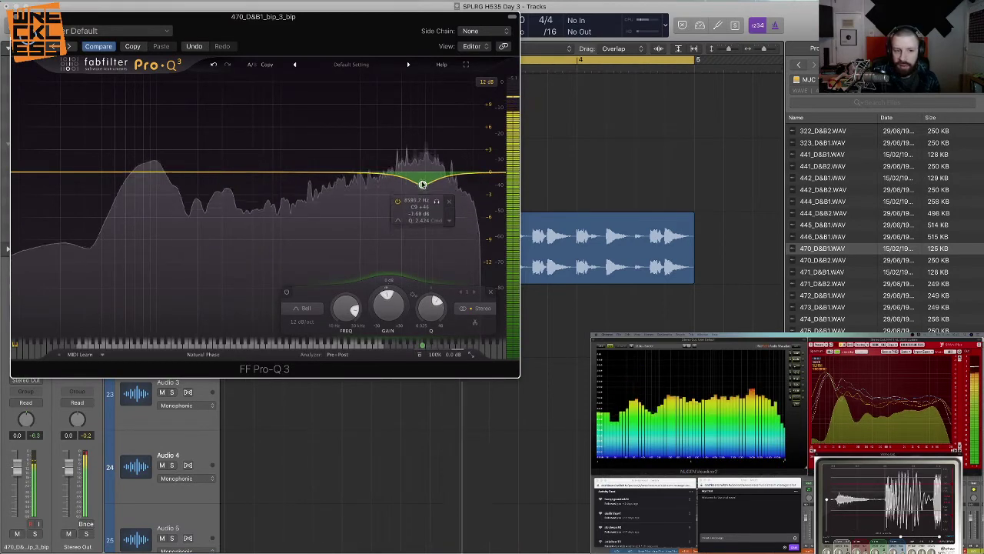
pyautogui.moveTo(385, 288); pyautogui.dragTo(383, 304)
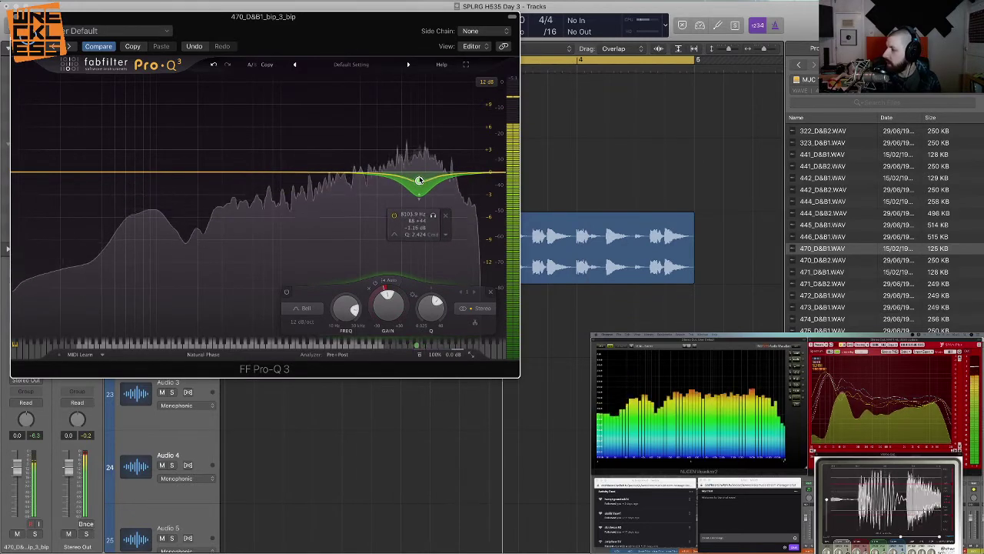
pyautogui.moveTo(419, 180); pyautogui.dragTo(405, 187)
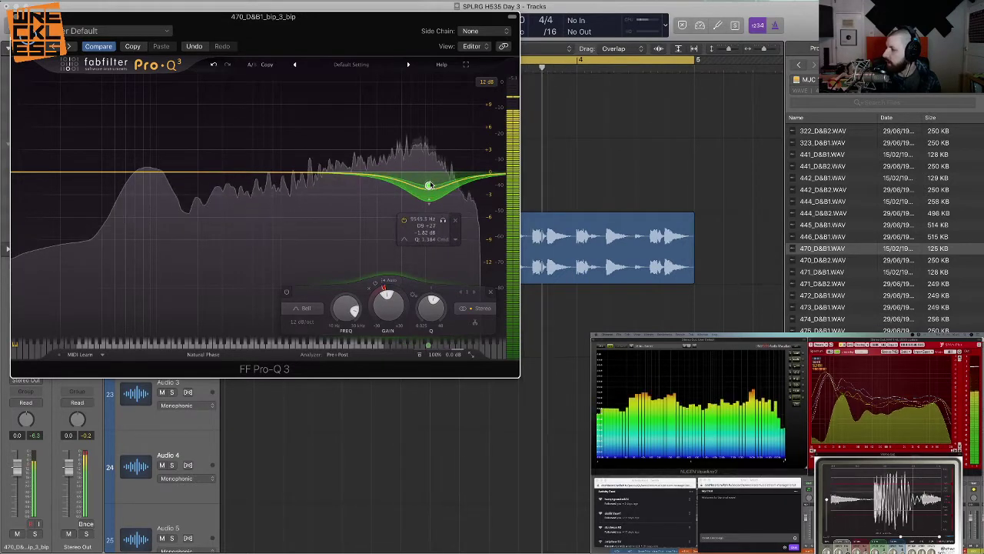
pyautogui.moveTo(429, 185); pyautogui.dragTo(427, 214)
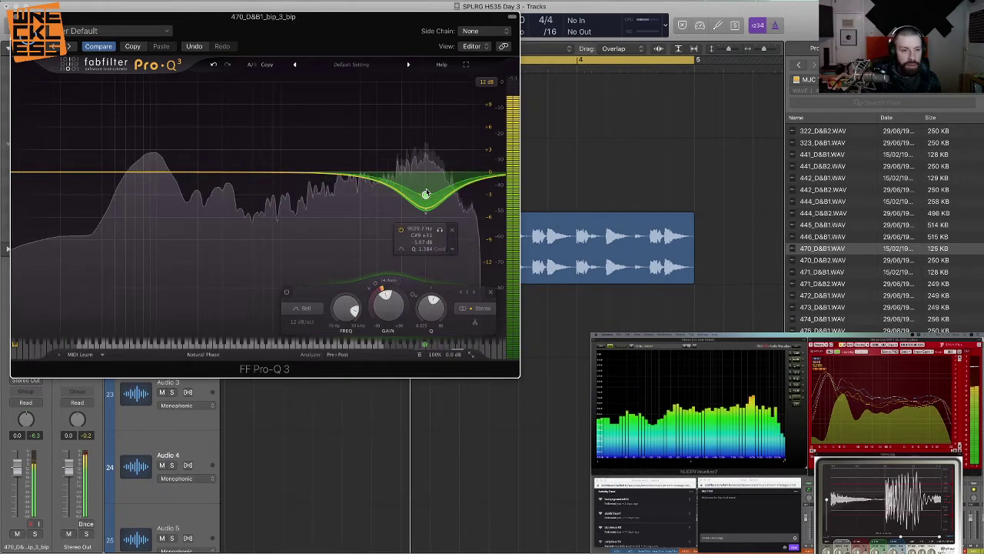
# Move Pro-Q 3 below Multiplicity in the insert chain and retune its dynamic bell cut to about 6.1 kHz.
pyautogui.press('super+w')
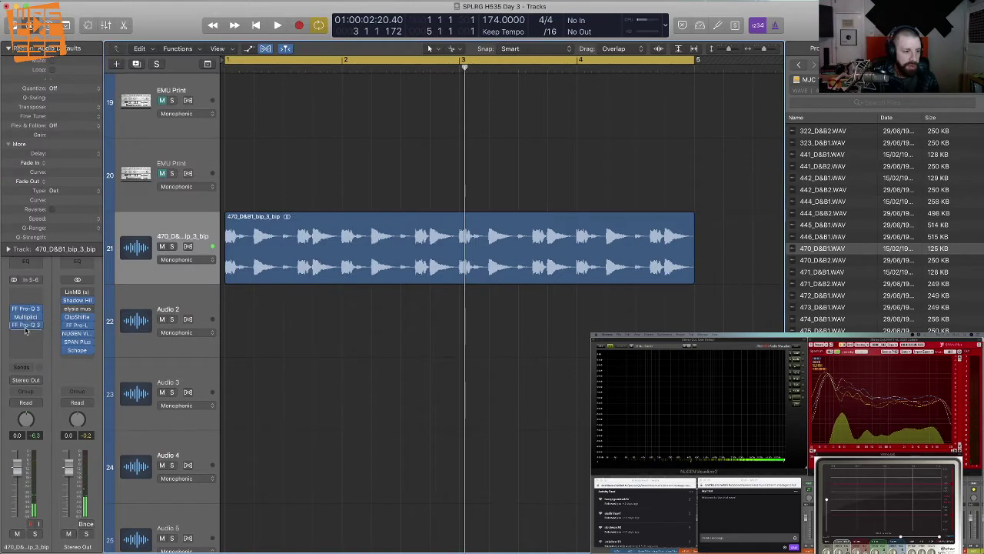
pyautogui.press('space')
pyautogui.click(26, 326)
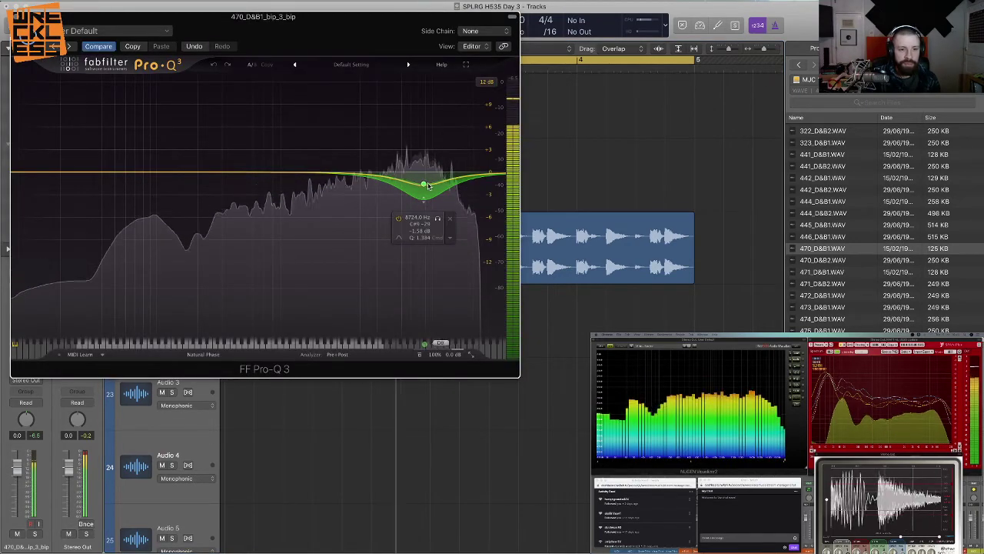
pyautogui.moveTo(429, 186); pyautogui.dragTo(413, 192)
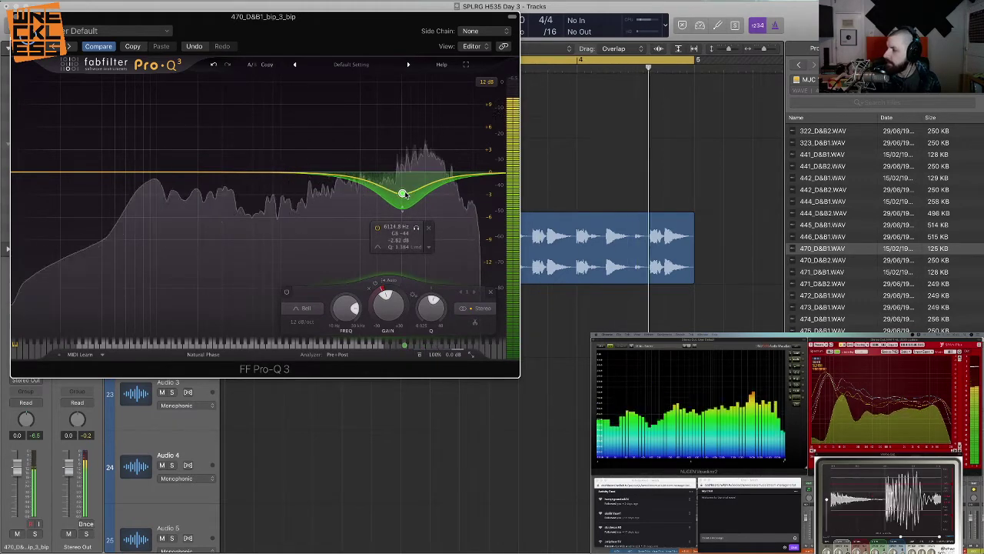
pyautogui.moveTo(403, 193); pyautogui.dragTo(402, 188)
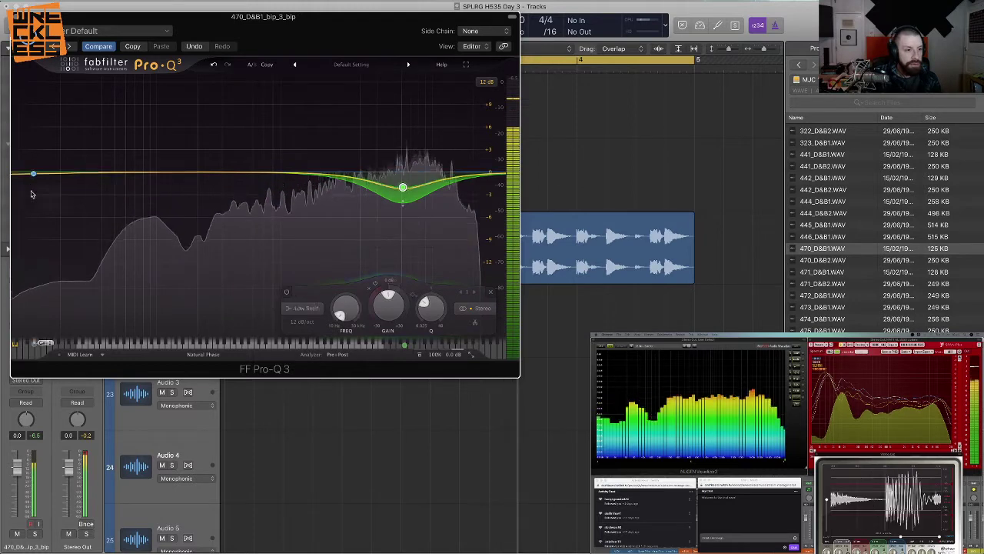
# Add a sub-bass low-shelf cut and a low-mid dynamic bell cut with Q 1.000 and about +5.83 dB dynamic range in Pro-Q 3.
pyautogui.moveTo(33, 171); pyautogui.dragTo(35, 220)
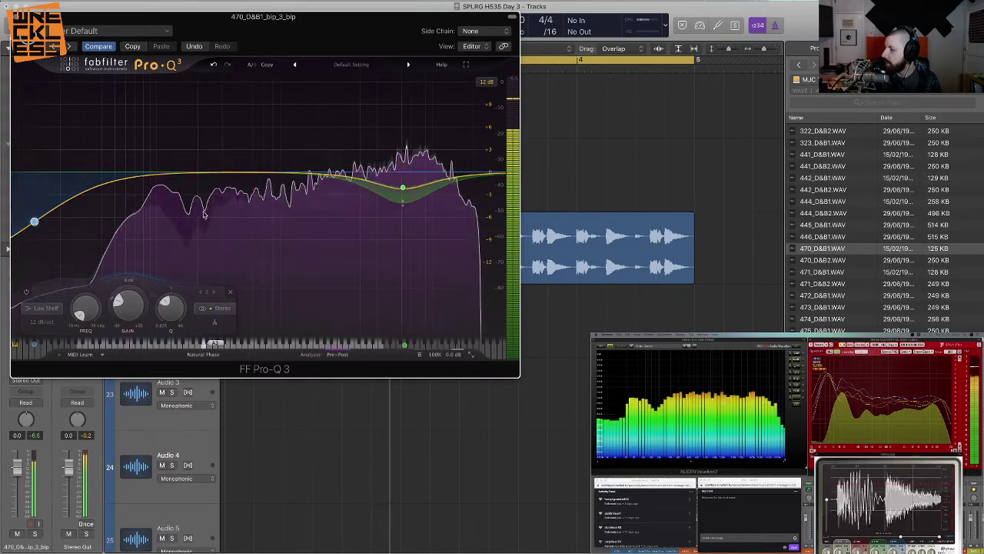
pyautogui.moveTo(204, 209)
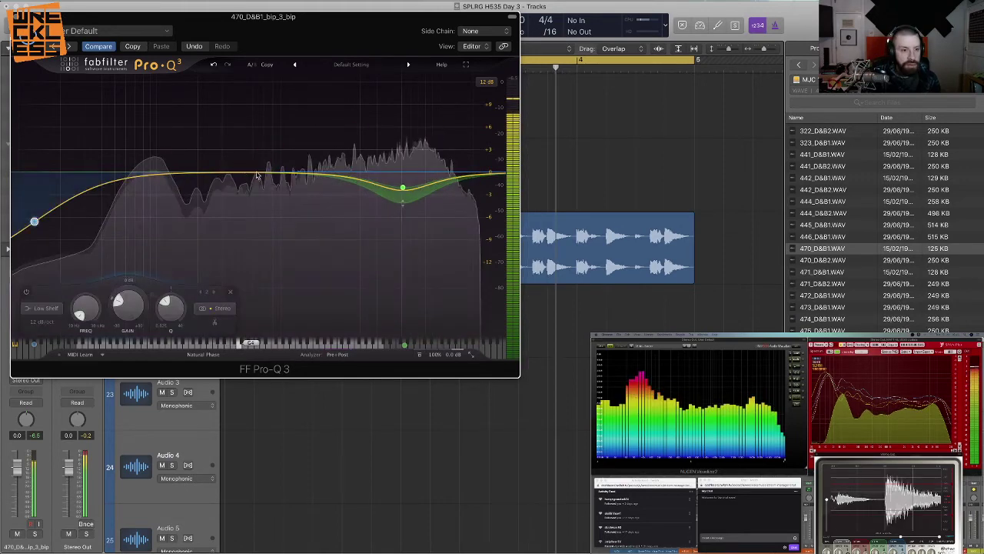
pyautogui.moveTo(272, 171); pyautogui.dragTo(278, 225)
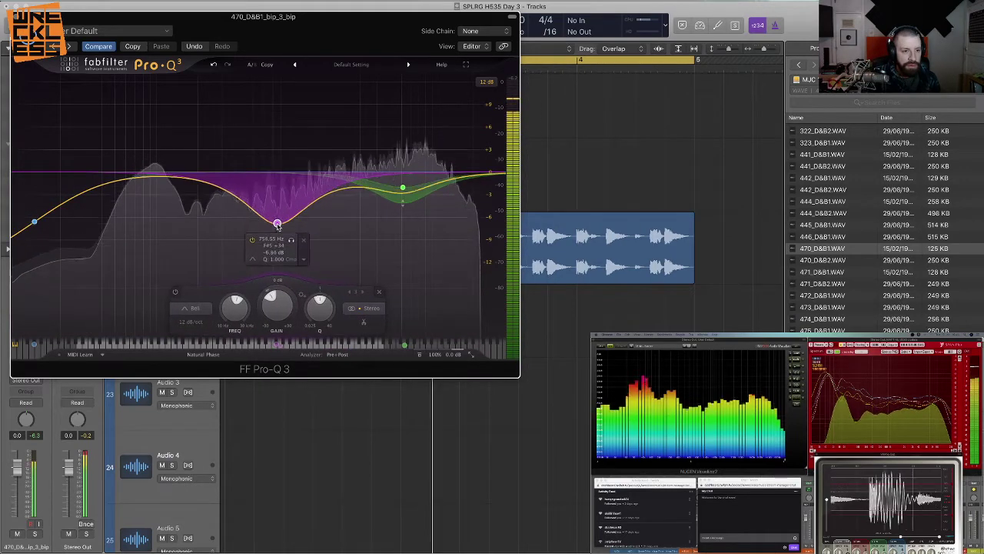
pyautogui.moveTo(277, 296); pyautogui.dragTo(271, 260)
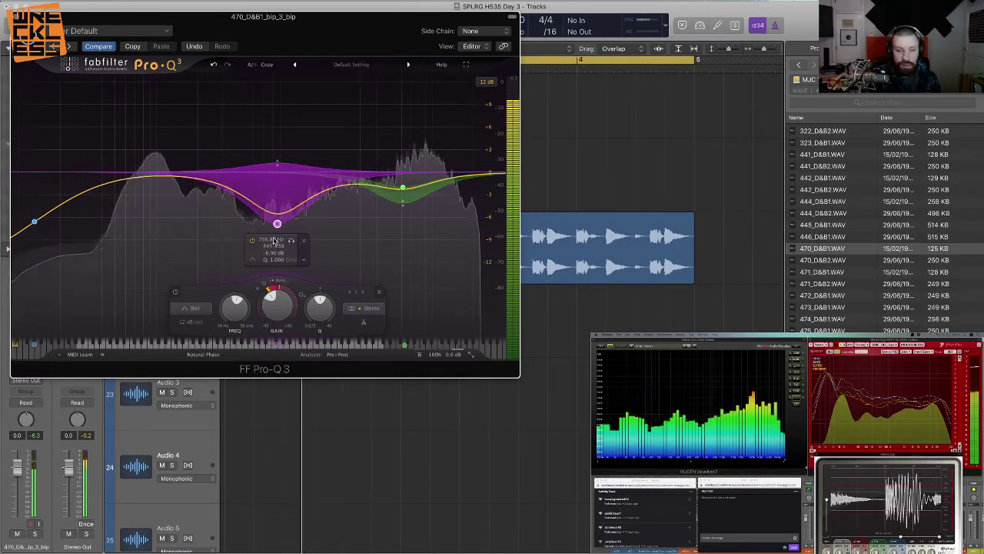
pyautogui.moveTo(277, 224); pyautogui.dragTo(252, 212)
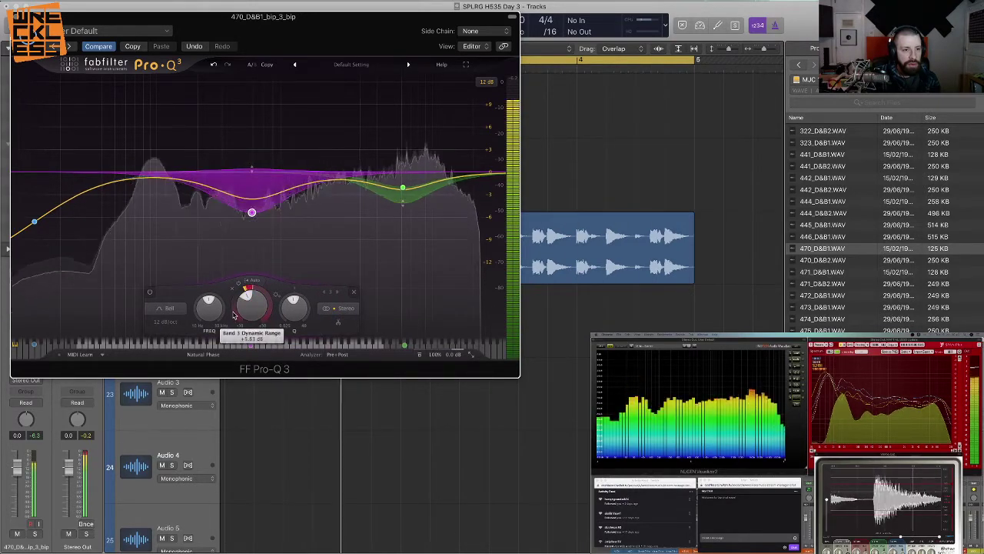
pyautogui.moveTo(257, 211); pyautogui.dragTo(263, 211)
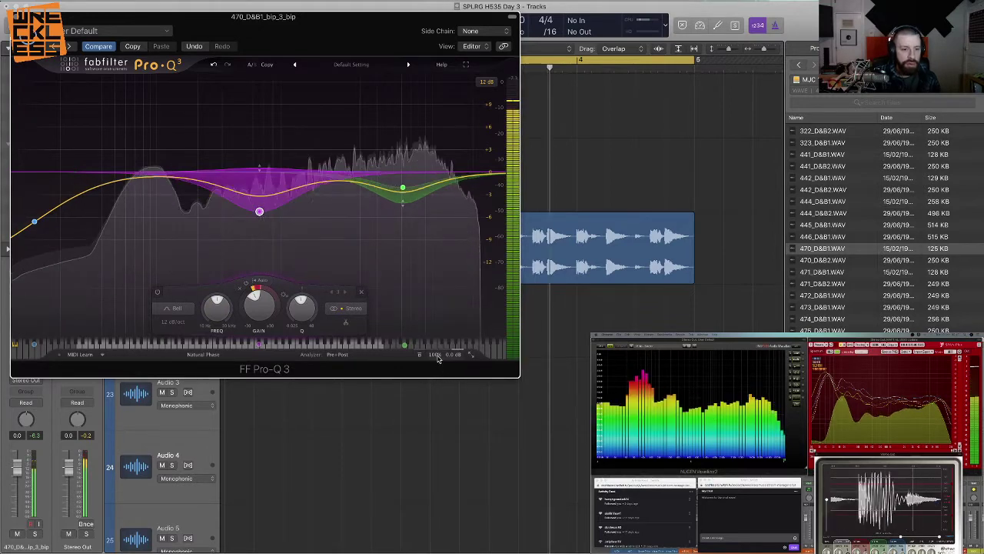
# Lower Pro-Q 3's gain scale to about 47% and audition the loop while checking Multiplicity's band settings.
pyautogui.moveTo(438, 358); pyautogui.dragTo(435, 397)
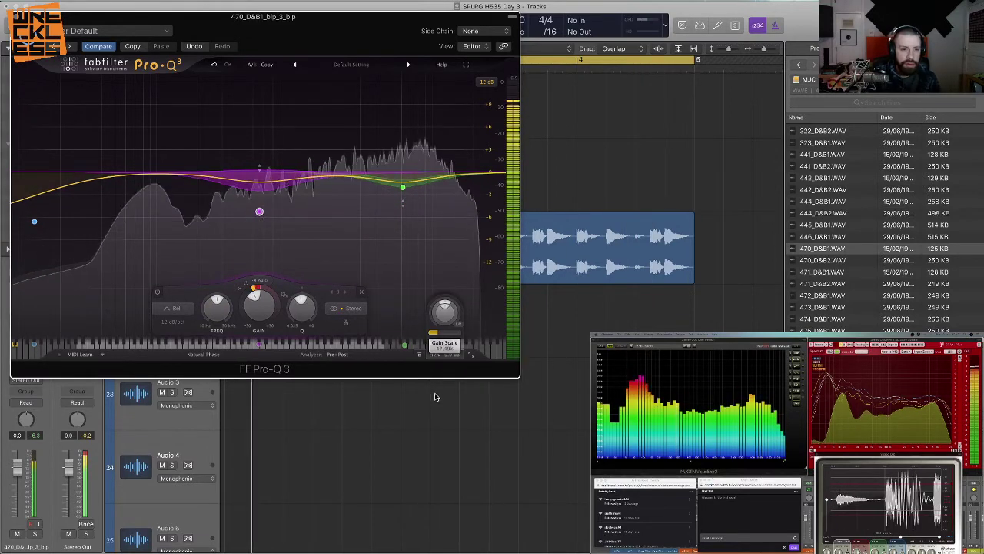
pyautogui.press('v')
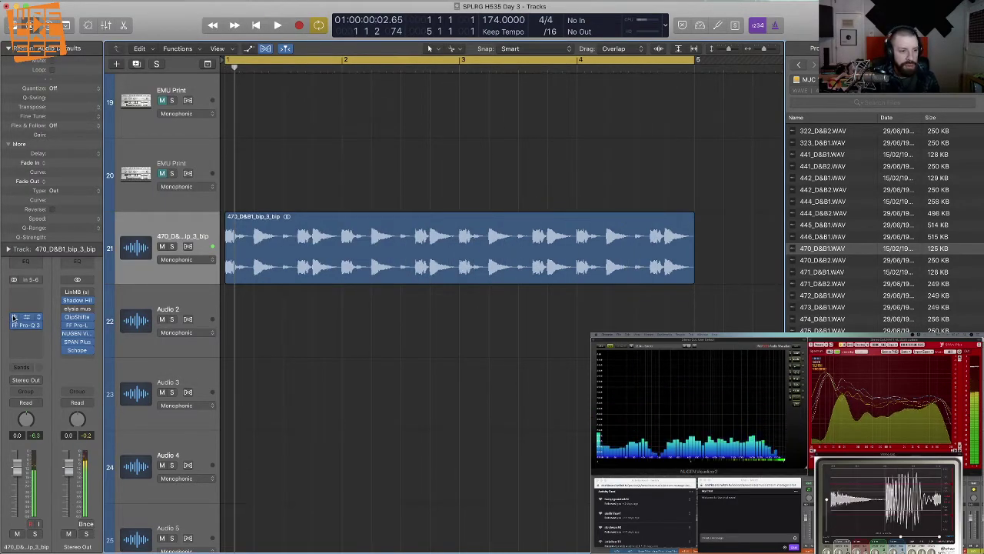
pyautogui.press('space')
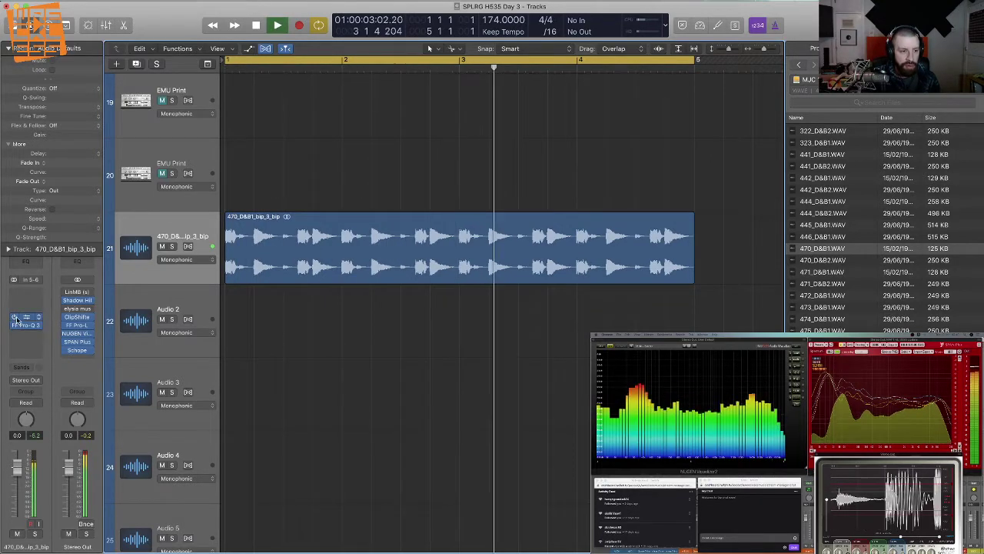
pyautogui.press('space')
pyautogui.click(23, 318)
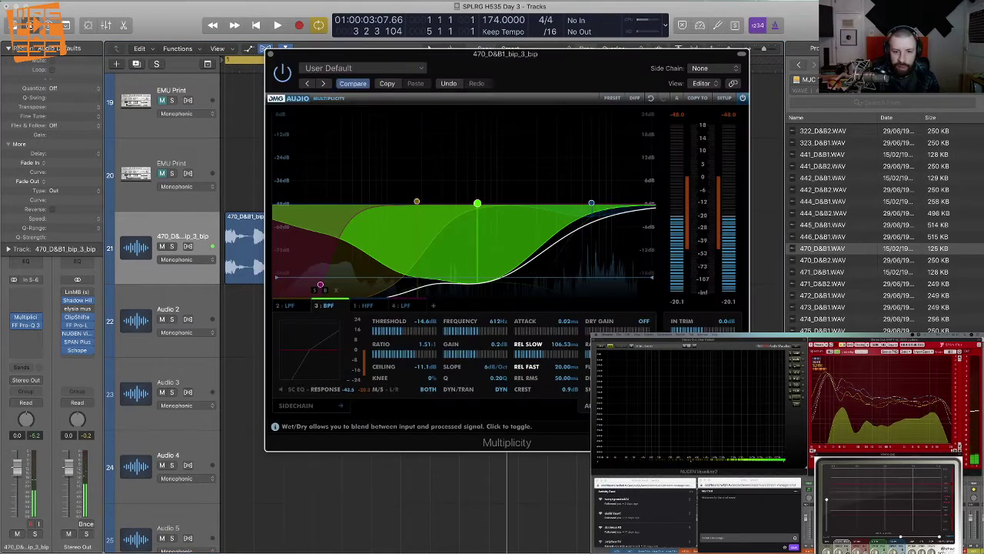
pyautogui.press('space')
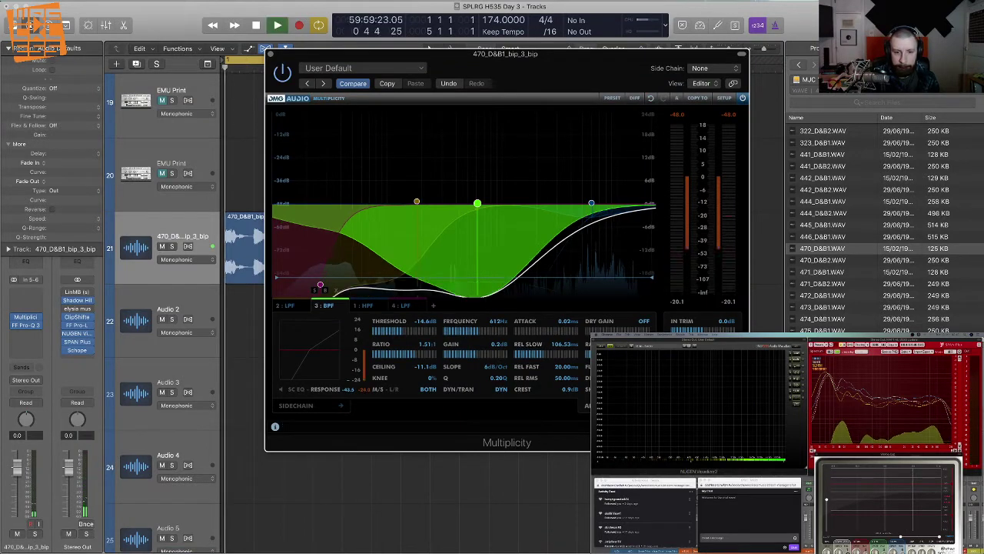
pyautogui.click(23, 318)
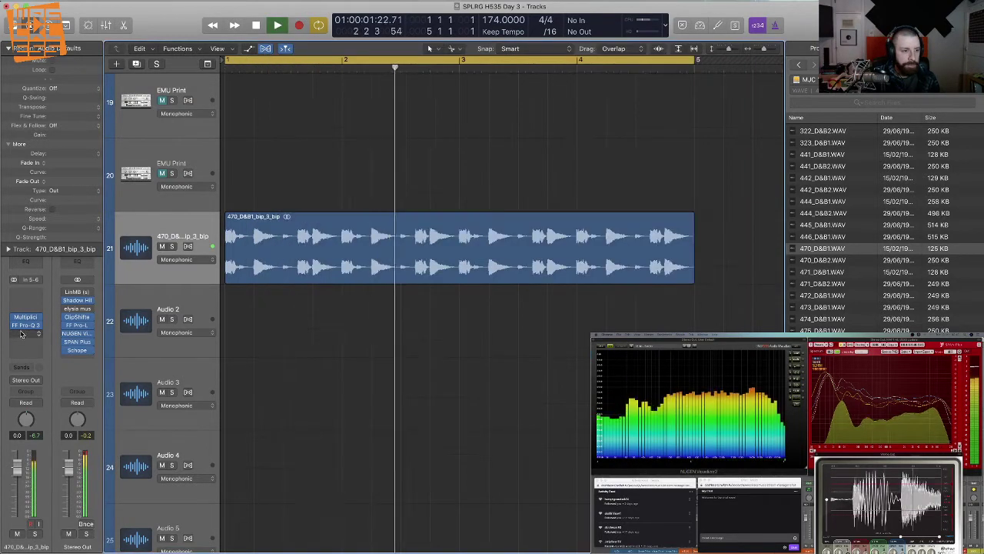
# Reduce Pro-Q 3's gain scale to about 21%, hide the plug-in window and stop playback.
pyautogui.moveTo(435, 354); pyautogui.dragTo(434, 375)
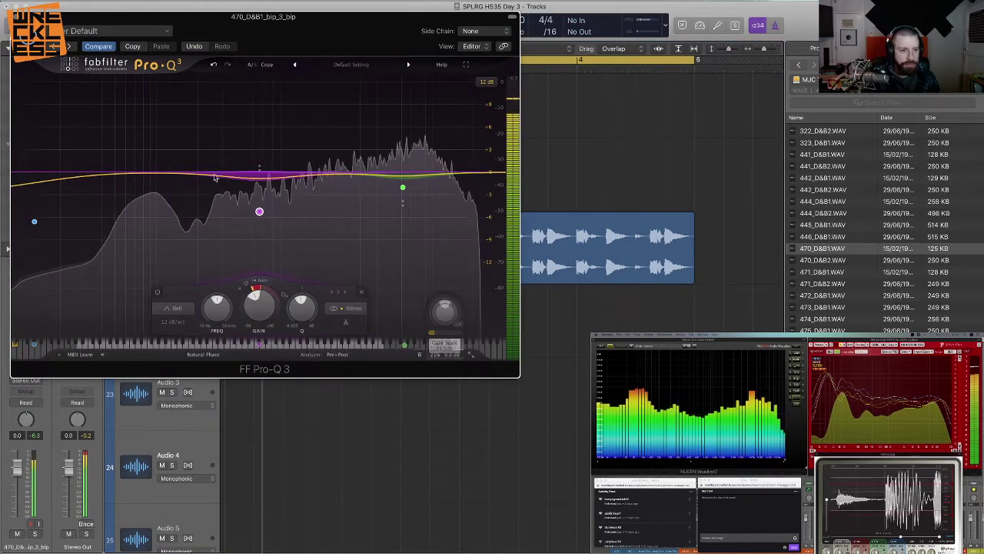
pyautogui.press('v')
pyautogui.press('space')
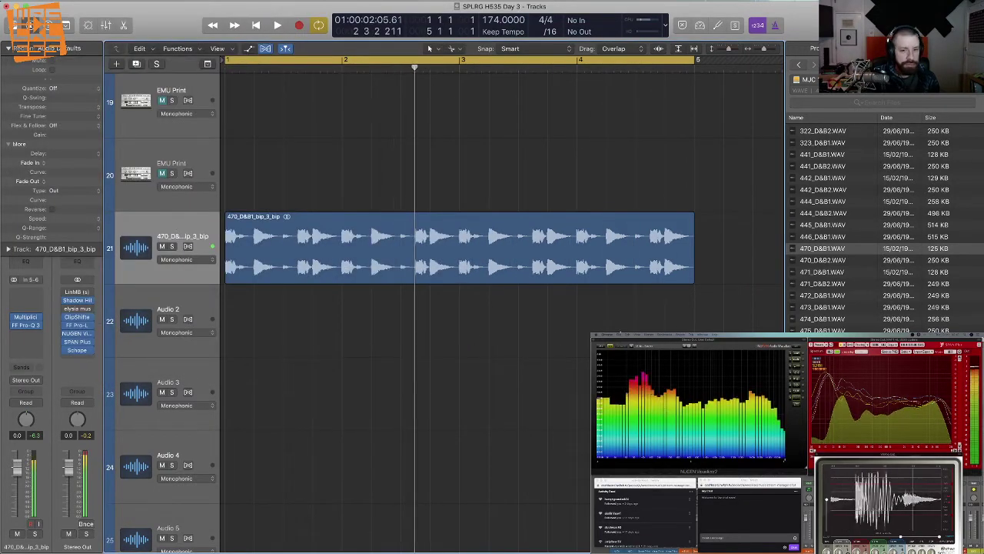
# Bounce the processed break region in place to a new audio track and delete the original region's track.
pyautogui.moveTo(668, 331); pyautogui.dragTo(334, 259)
pyautogui.hotkey('ctrl', 'b')
pyautogui.press('Return')
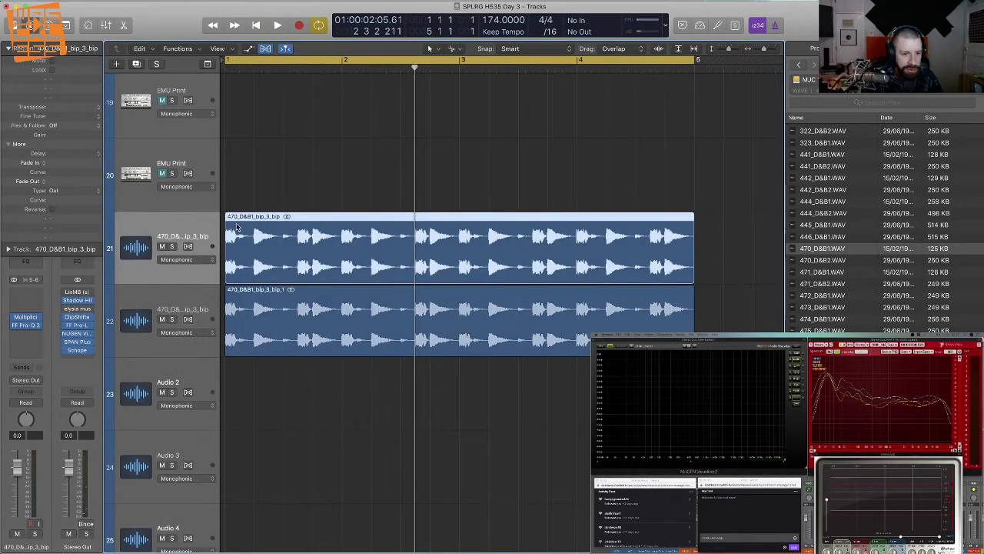
pyautogui.press('super+BackSpace')
# Return the playhead to bar 1, select the Omnisphere track and play the bounced beat to check it.
pyautogui.press('super+Left')
pyautogui.press('super+Left')
pyautogui.press('super+Left')
pyautogui.press('super+Up')
pyautogui.press('super+Up')
pyautogui.press('super+Up')
pyautogui.press('super+Up')
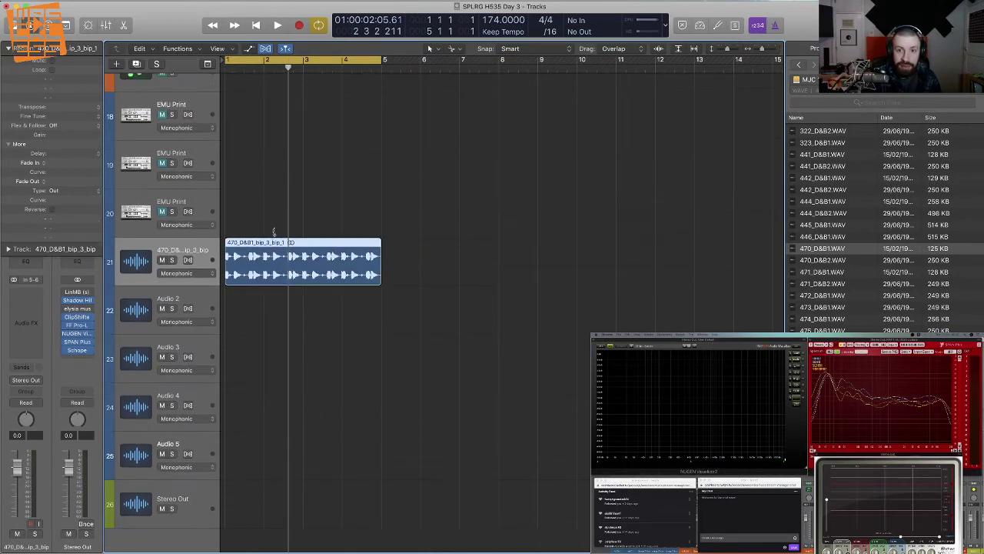
pyautogui.press('Return')
pyautogui.press('super+Right')
pyautogui.press('super+Right')
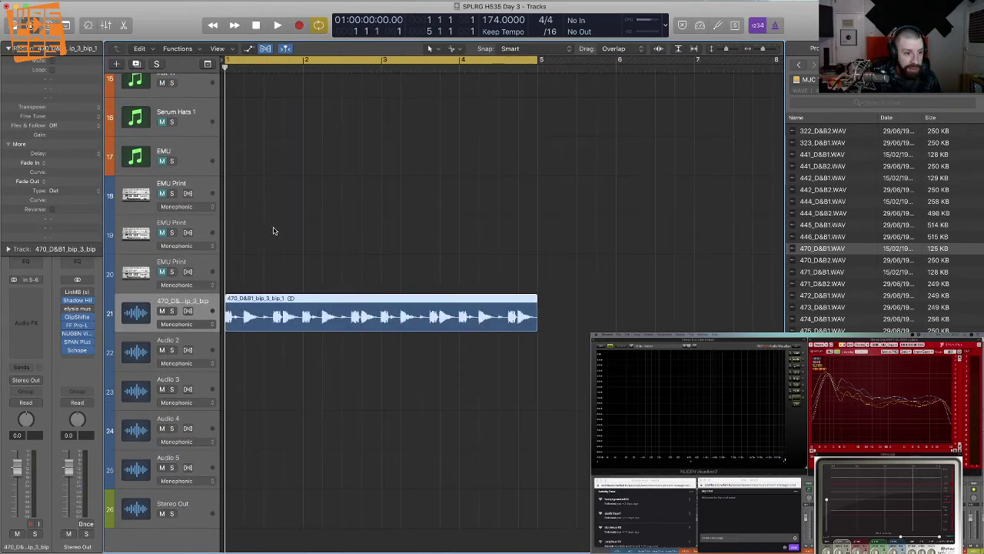
pyautogui.press('super+Up')
pyautogui.press('super+Up')
pyautogui.press('super+Up')
pyautogui.press('super+Up')
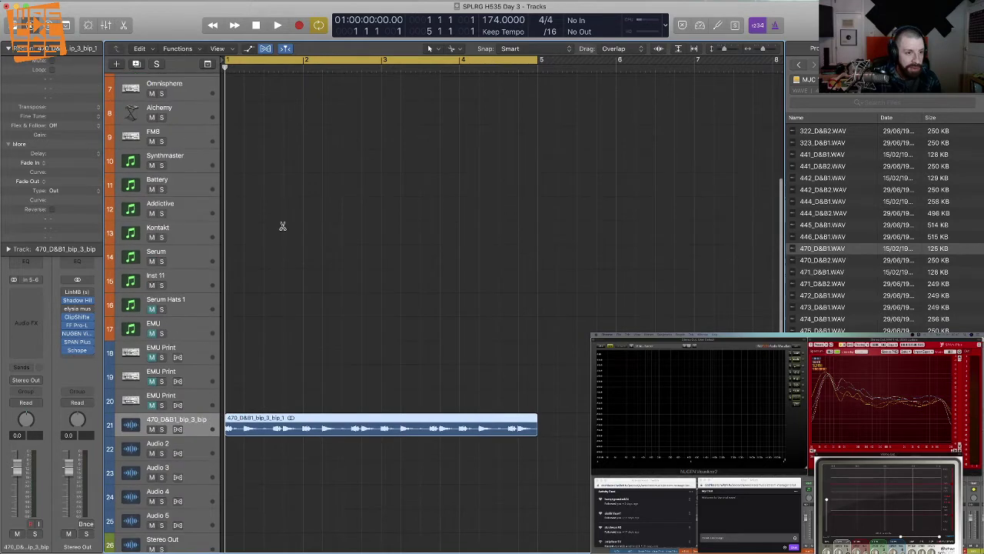
pyautogui.scroll(2, 205, 160)
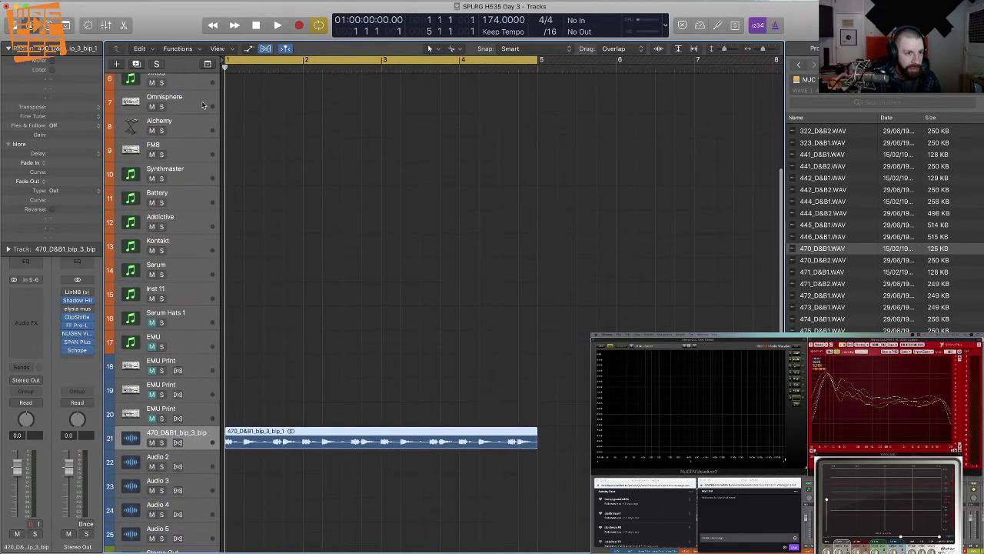
pyautogui.click(202, 104)
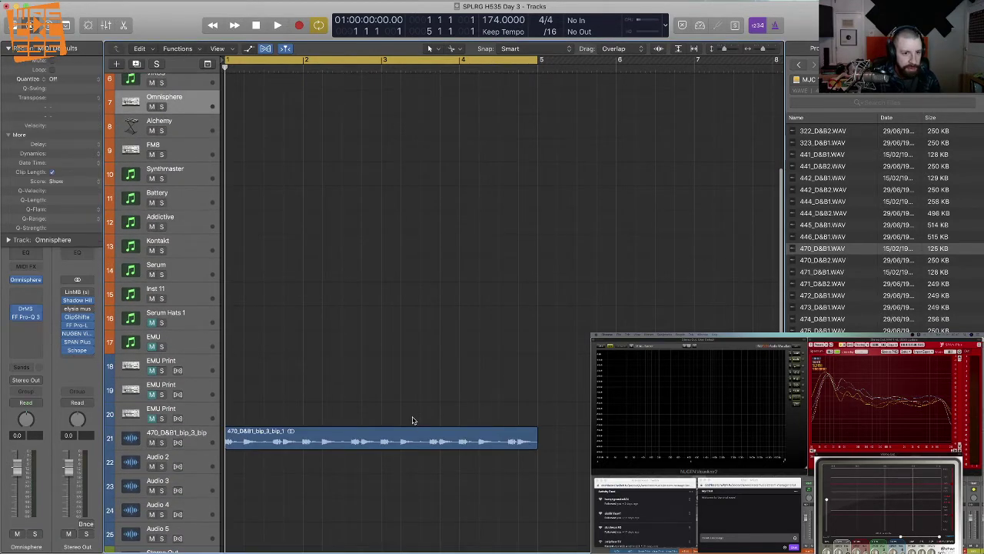
pyautogui.press('space')
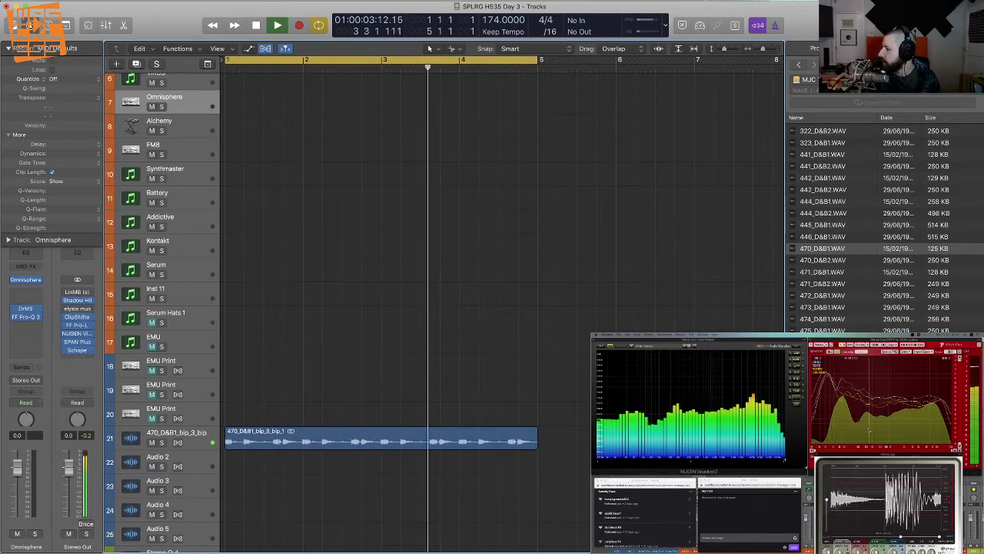
pyautogui.press('space')
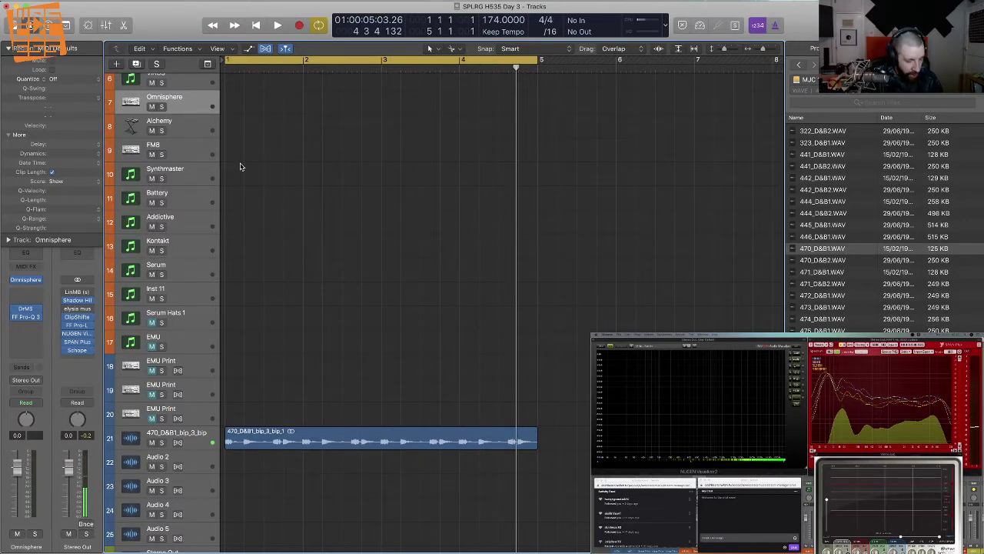
# Open Omnisphere's full patch browser, load the Art of Industry Hit patch and hide the plug-in window.
pyautogui.moveTo(28, 276)
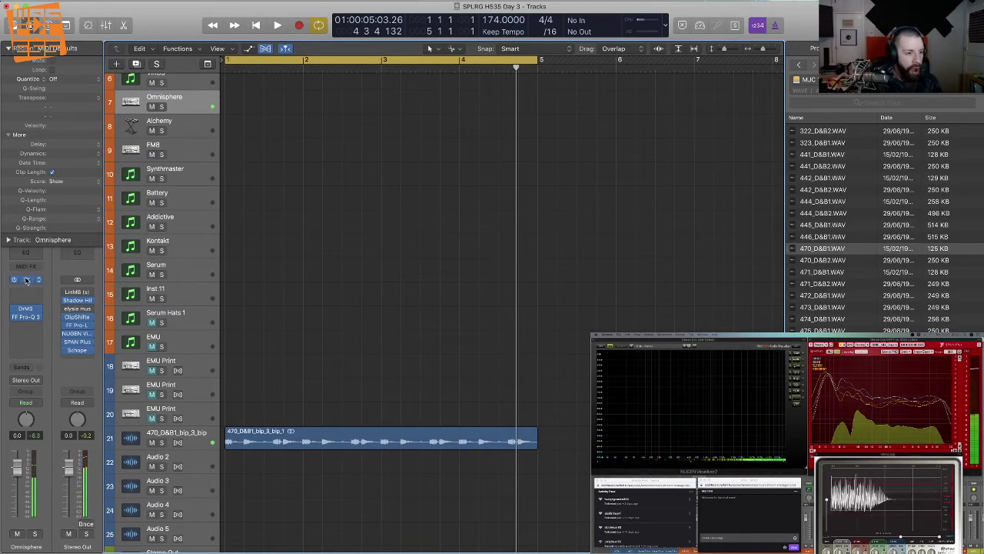
pyautogui.click(44, 280)
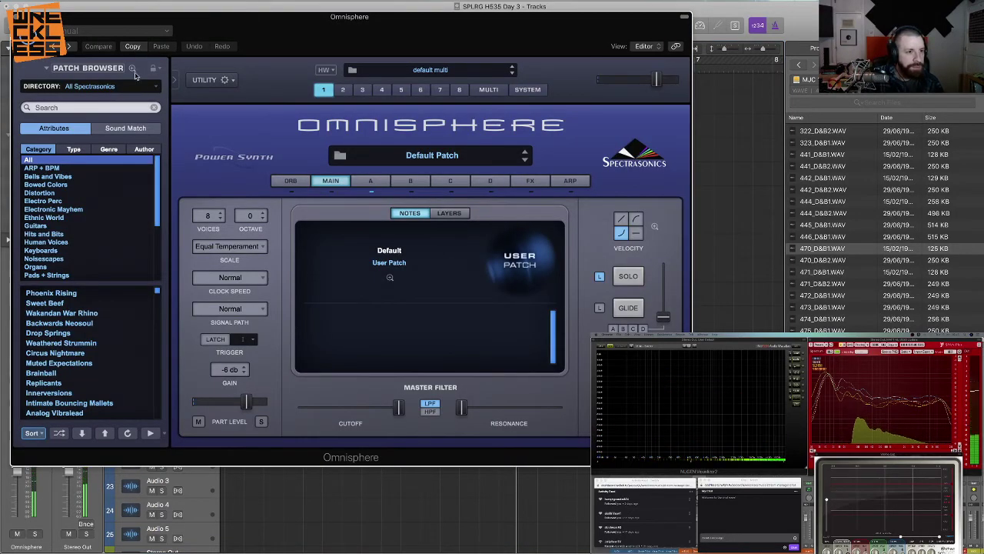
pyautogui.click(132, 69)
pyautogui.scroll(-20, 519, 265)
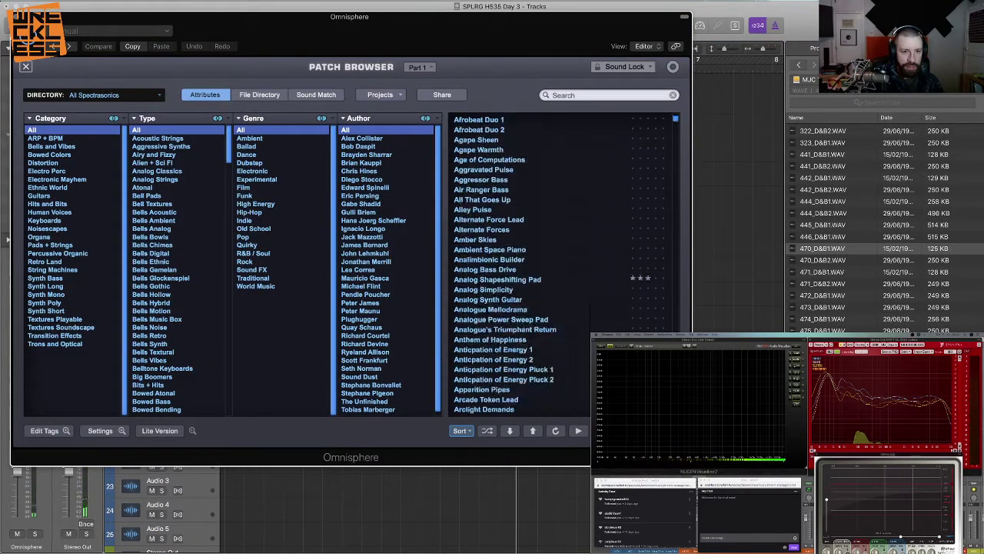
pyautogui.click(519, 349)
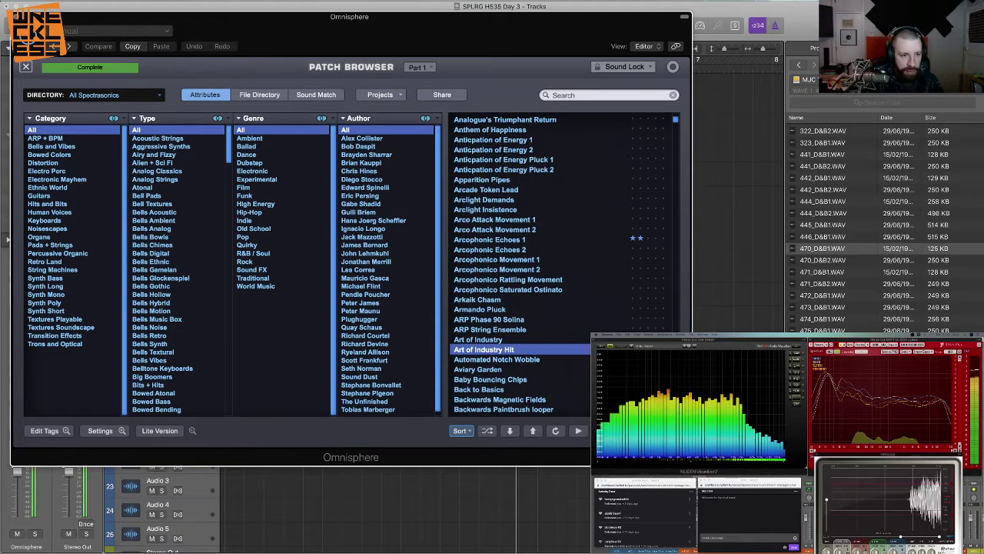
pyautogui.scroll(1, 492, 317)
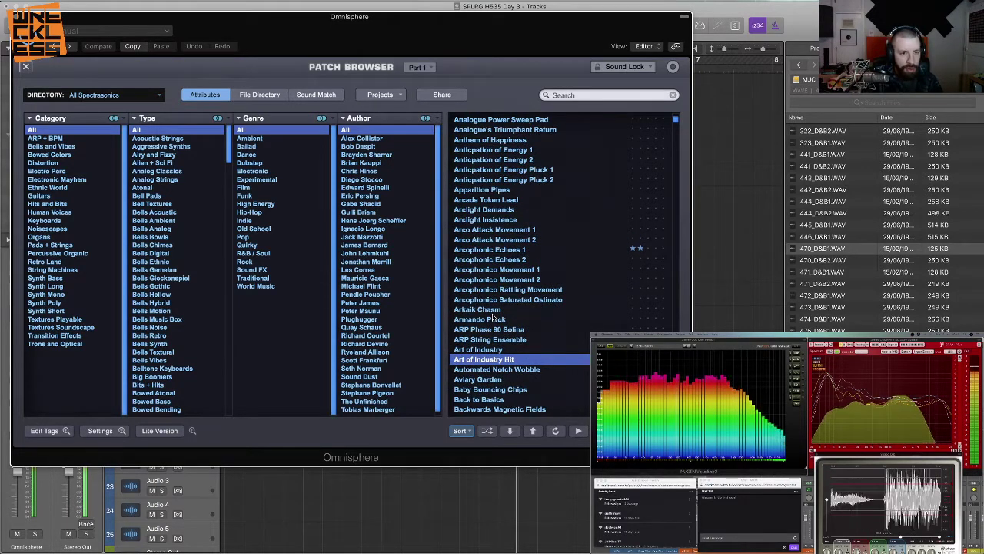
pyautogui.click(17, 16)
# Insert a stereo EchoBoy from the AA Most Used plug-ins on the Omnisphere track and hide its window.
pyautogui.click(17, 329)
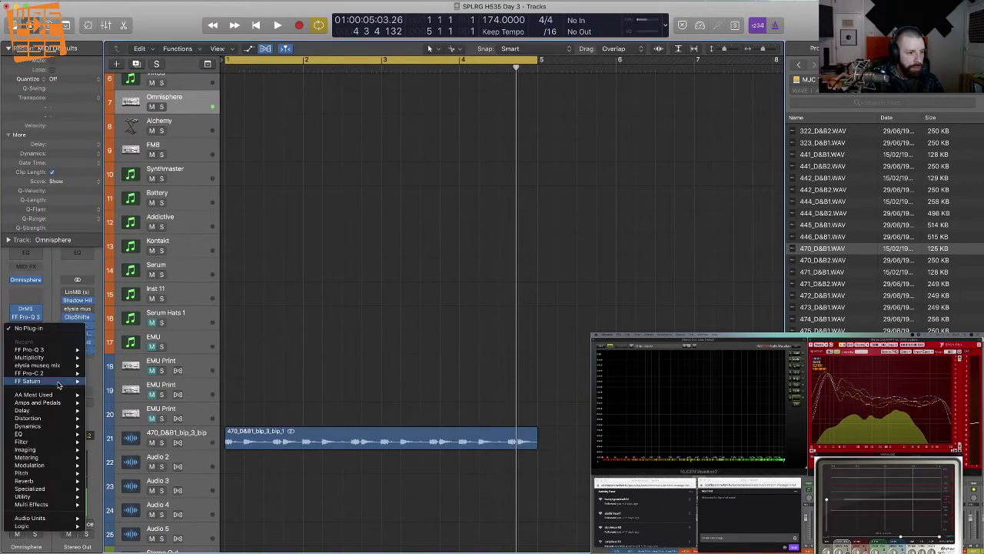
pyautogui.moveTo(46, 395)
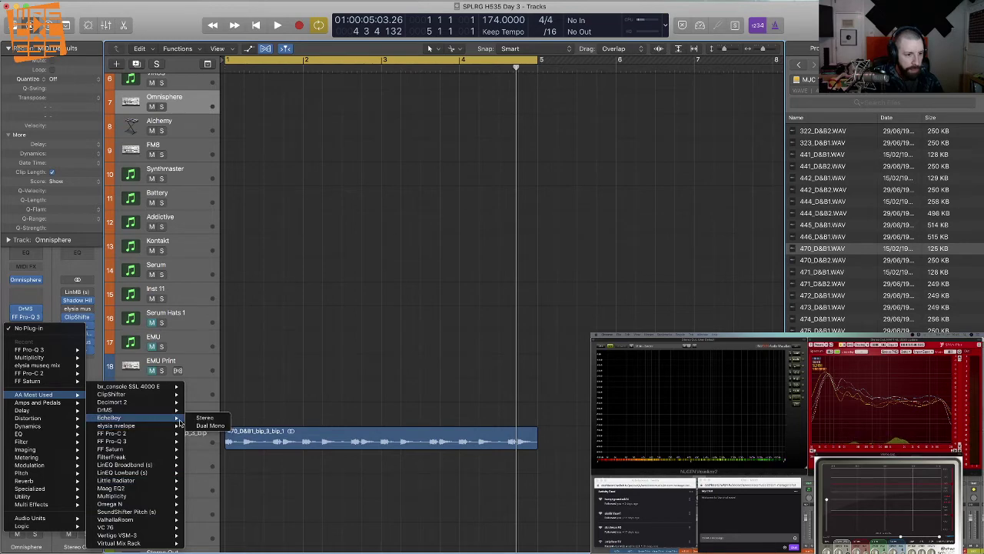
pyautogui.click(202, 421)
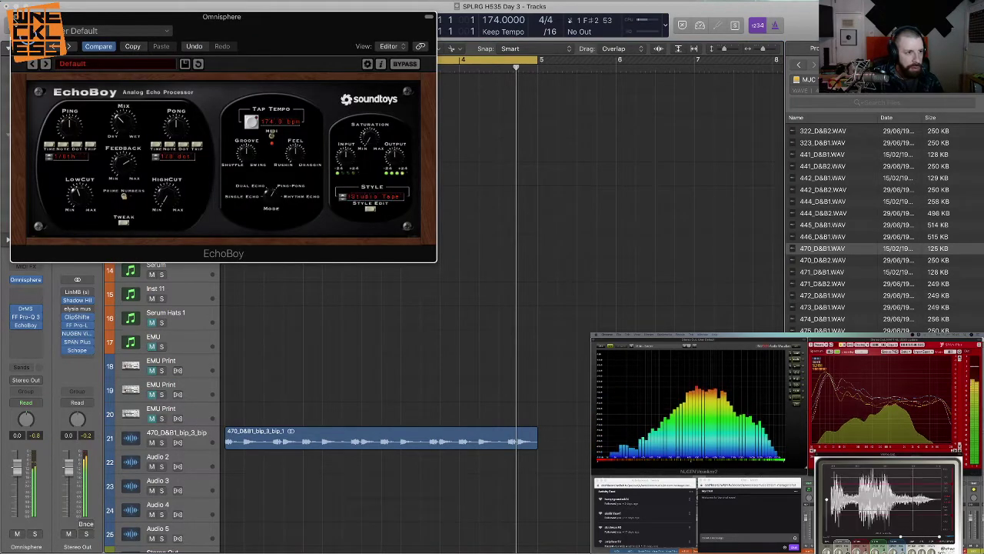
pyautogui.click(15, 16)
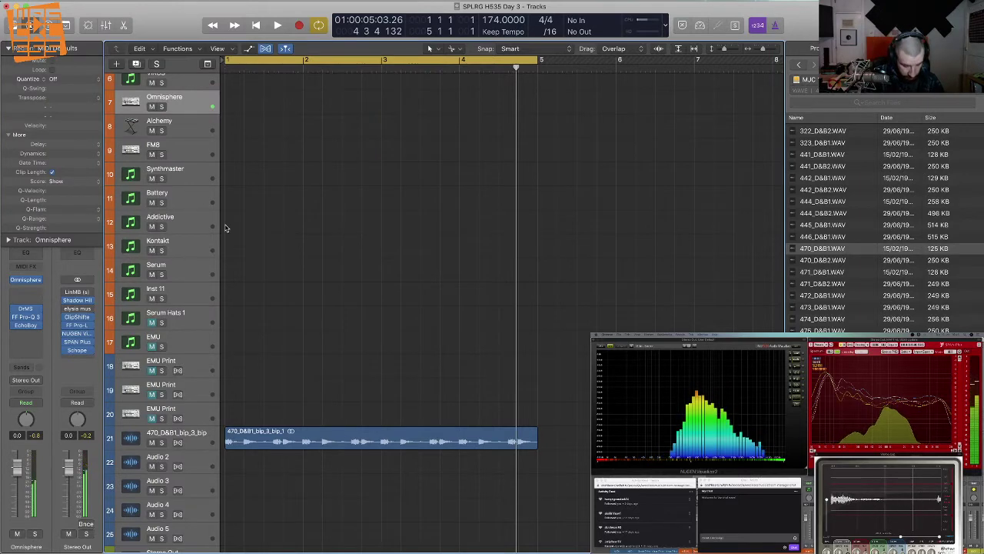
# Record an Omnisphere hit in bar 1, lower the track's volume to -4.6 dB and play the loop back.
pyautogui.press('space')
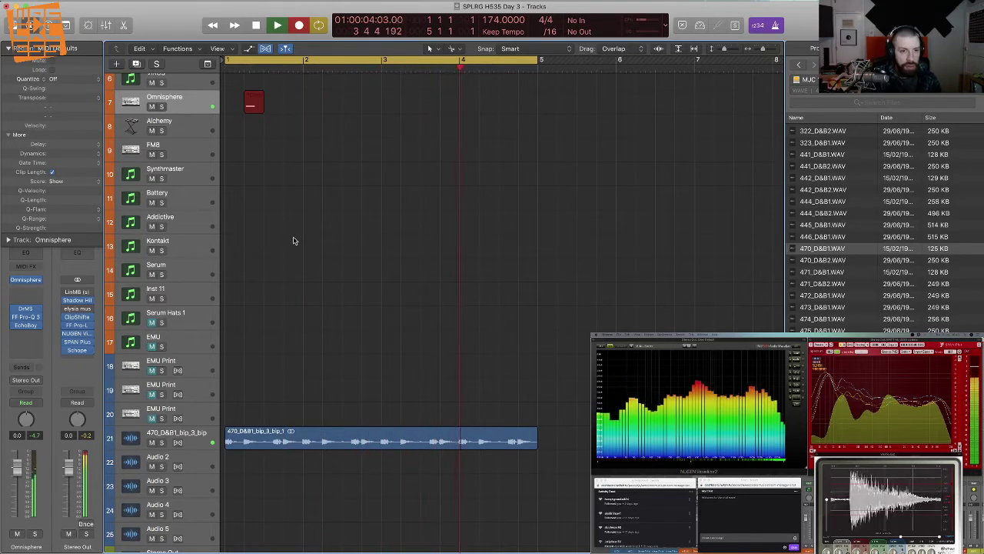
pyautogui.press('space')
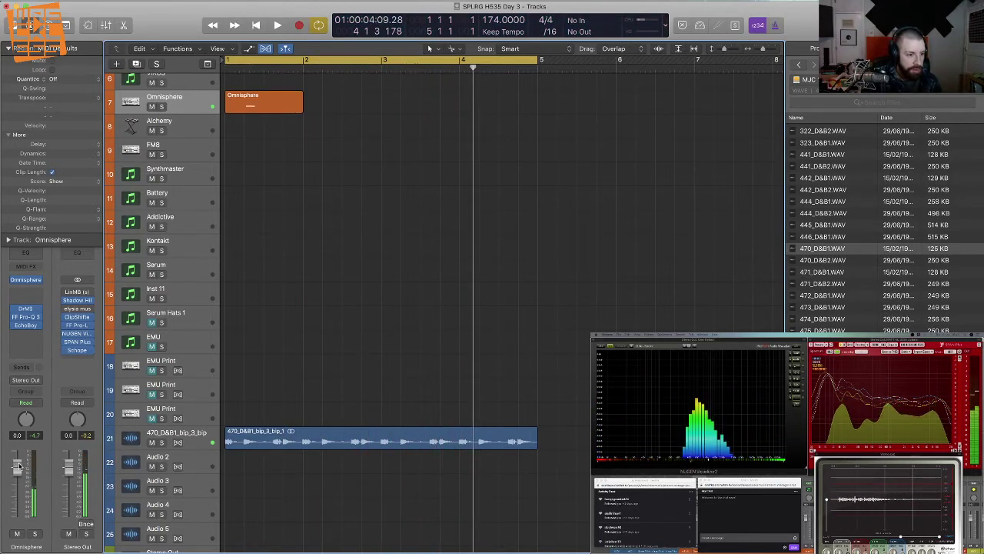
pyautogui.press('space')
# Copy the bounced beat region to bar 5 and extend the cycle range to bar 9.
pyautogui.press('super+Left')
pyautogui.press('super+Left')
pyautogui.press('super+Up')
pyautogui.press('super+Up')
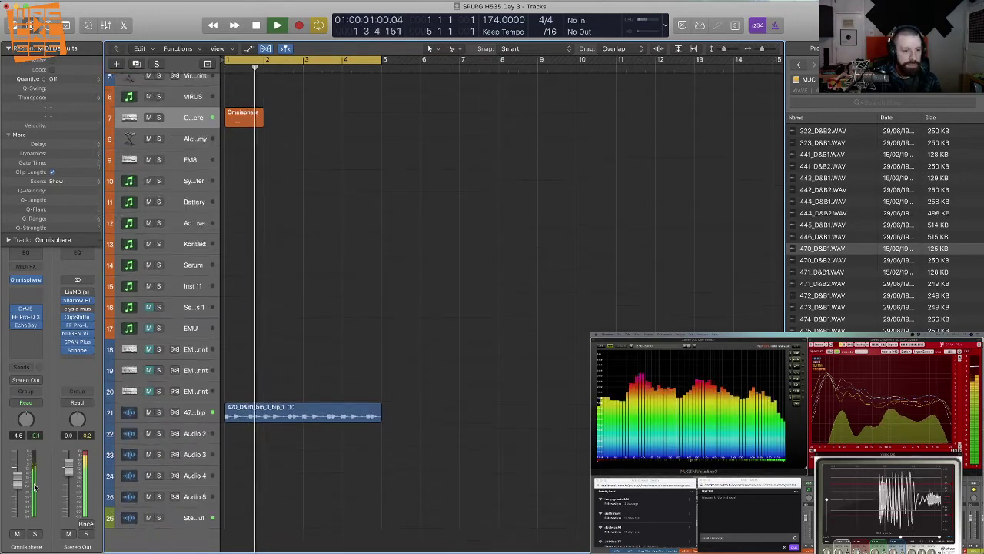
pyautogui.moveTo(254, 432); pyautogui.dragTo(412, 436)
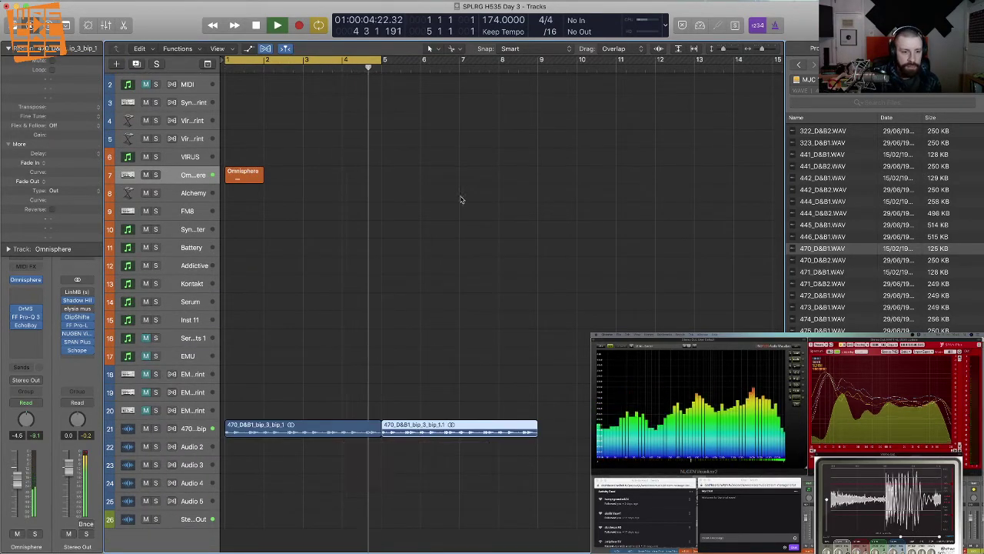
pyautogui.moveTo(383, 59); pyautogui.dragTo(540, 92)
# Select the Alchemy track, open its instrument and browse the preset list.
pyautogui.click(439, 193)
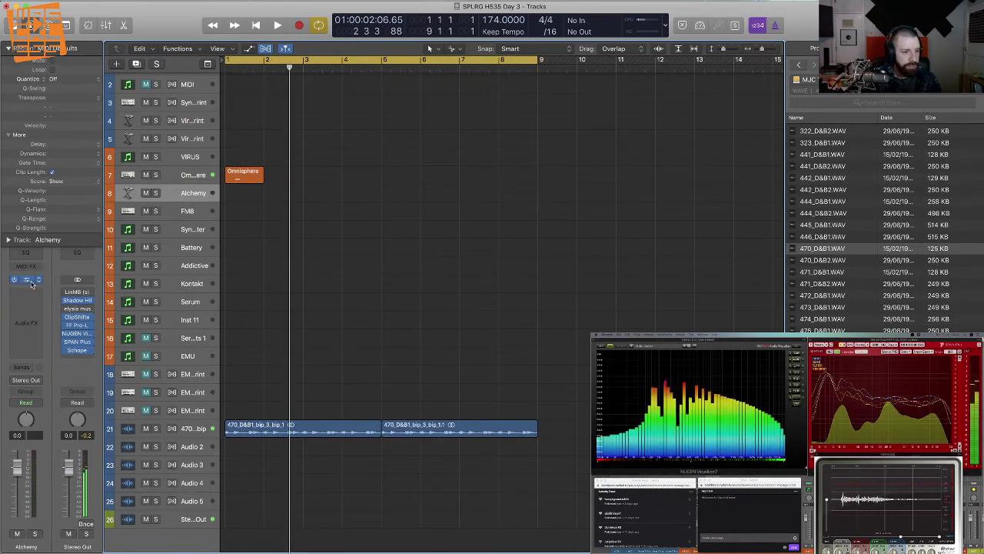
pyautogui.click(30, 281)
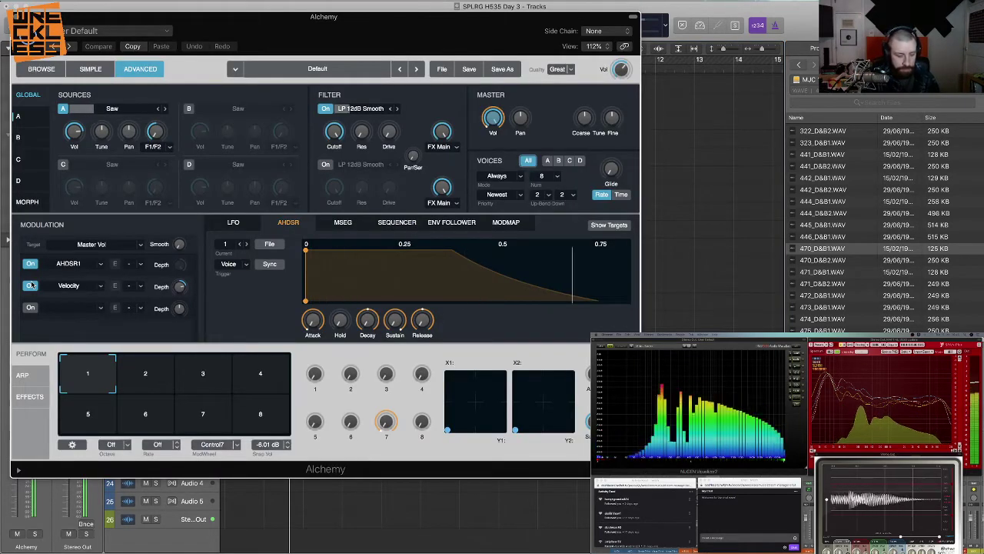
pyautogui.click(90, 68)
pyautogui.click(42, 68)
pyautogui.scroll(-15, 514, 235)
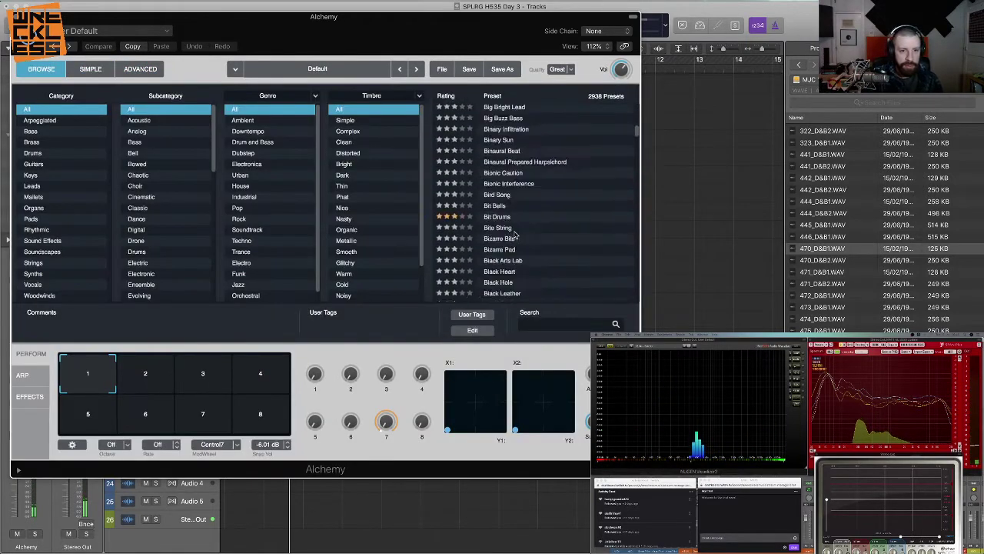
# Audition Down The Rabbit Hole, Downtempo Electric Bass and Falling Rock Repetitions, then choose Fantasy Keys with the Warm Pluck snapshot and hide Alchemy.
pyautogui.click(516, 232)
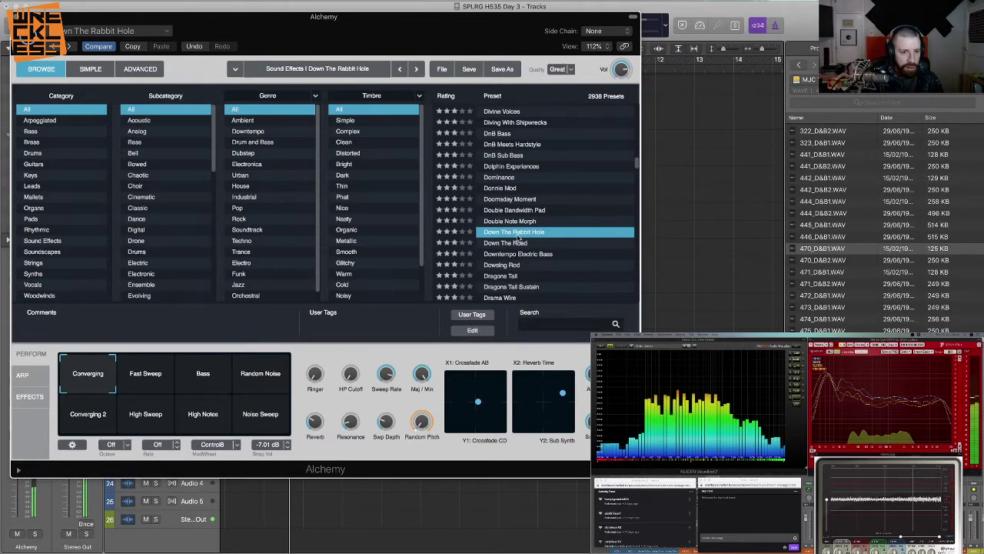
pyautogui.click(517, 255)
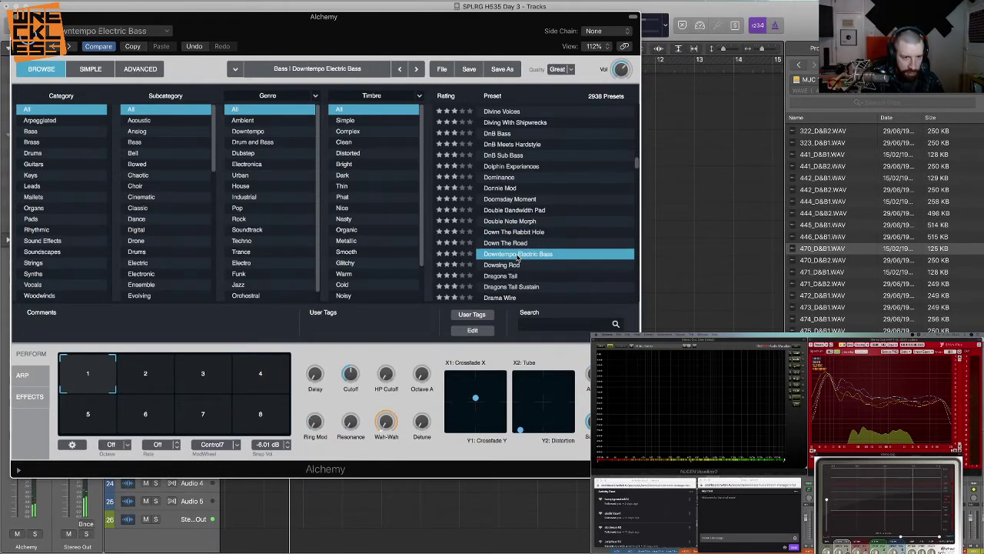
pyautogui.scroll(-5, 521, 221)
pyautogui.click(521, 223)
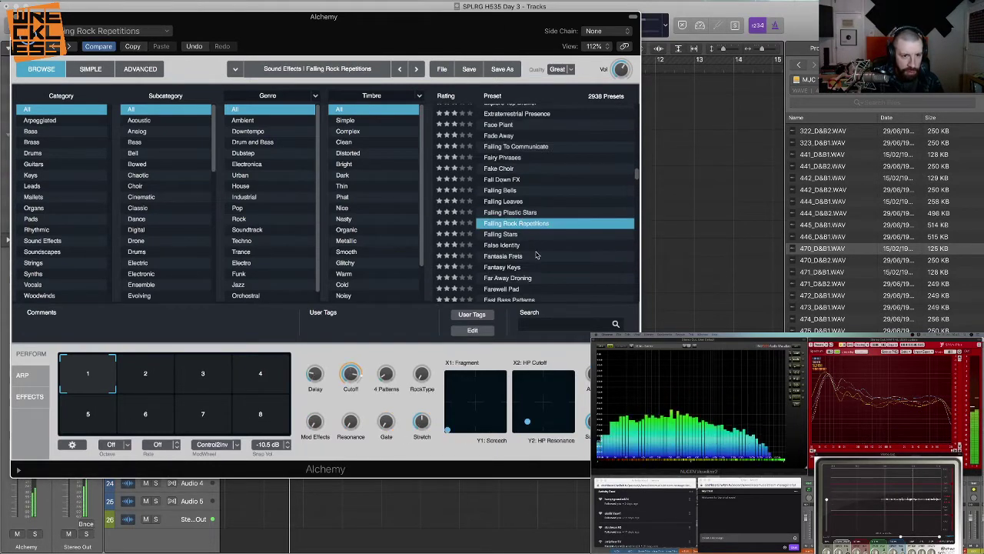
pyautogui.click(517, 267)
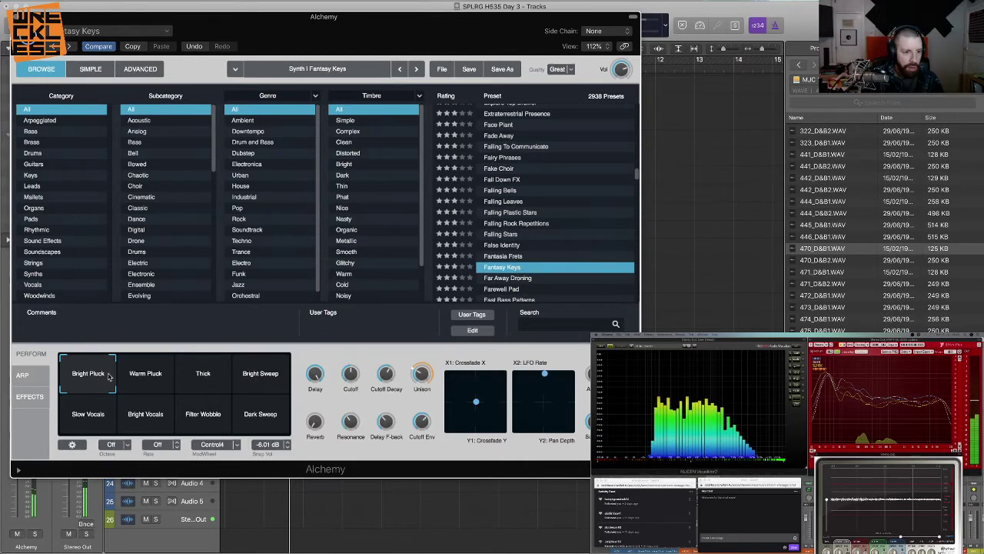
pyautogui.click(145, 376)
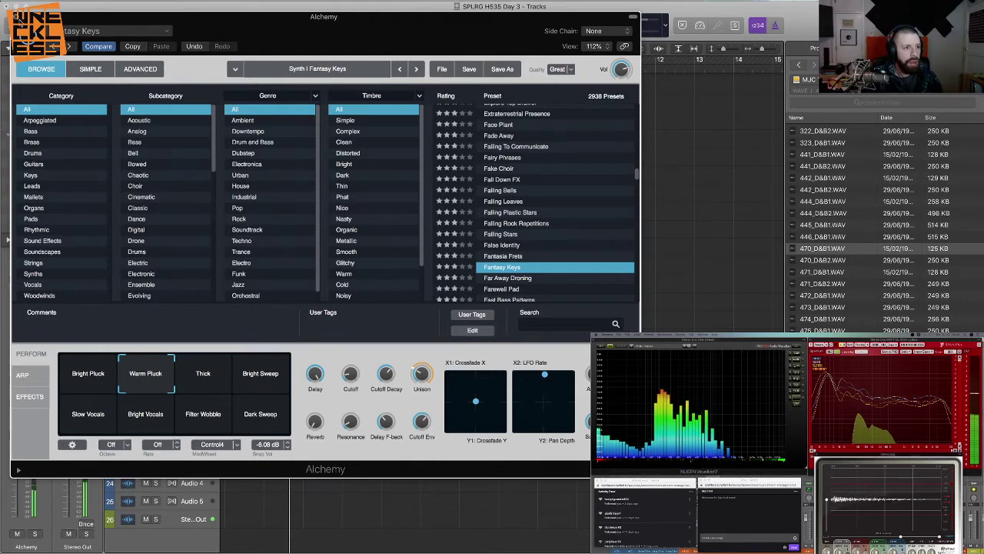
pyautogui.click(14, 16)
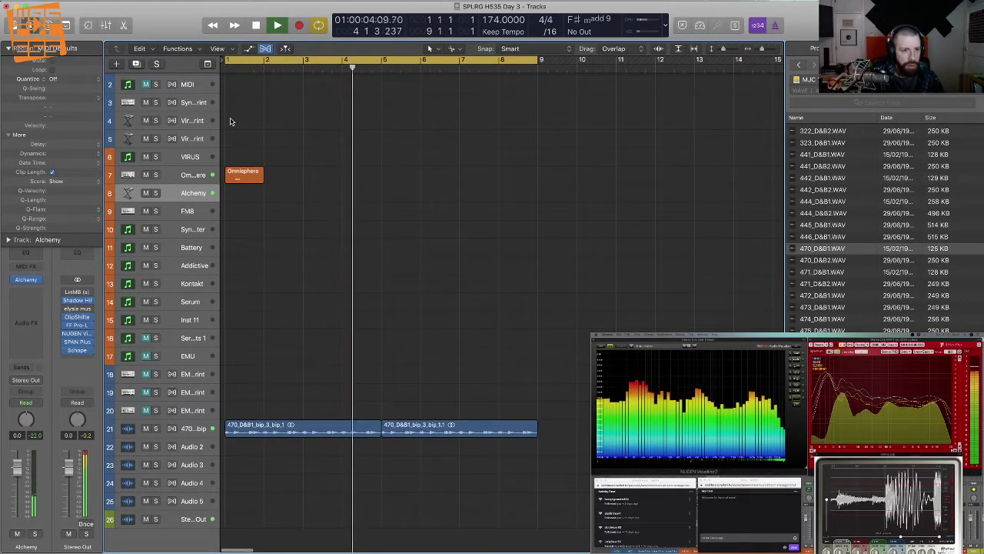
# Try recording a Fantasy Keys part on the Alchemy track from bar 1 and discard the take.
pyautogui.press('Return')
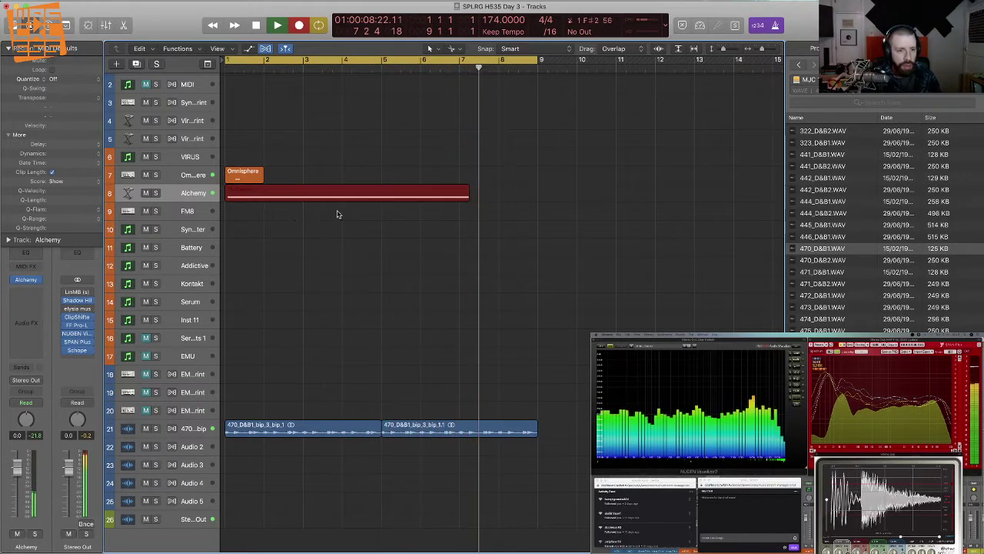
pyautogui.press('space')
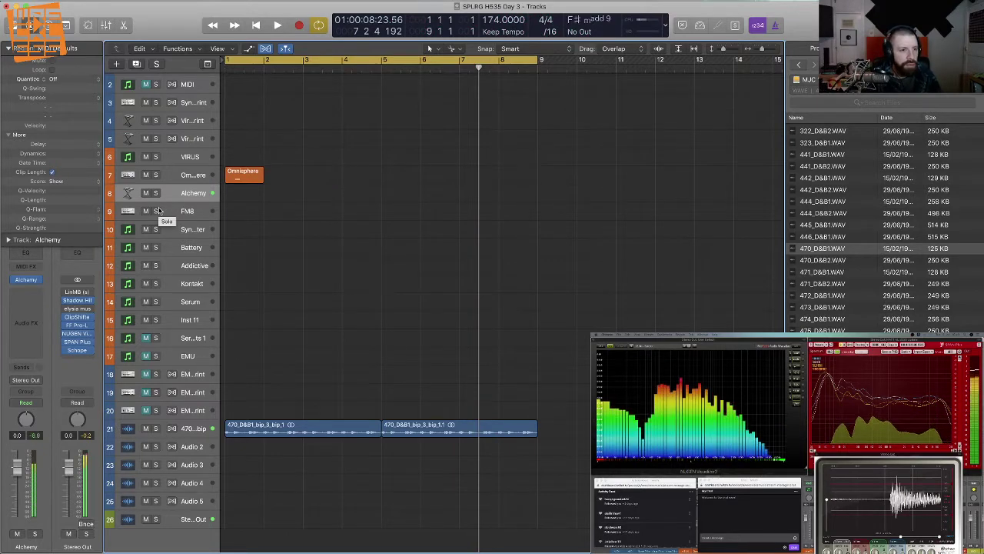
pyautogui.press('Return')
pyautogui.press('space')
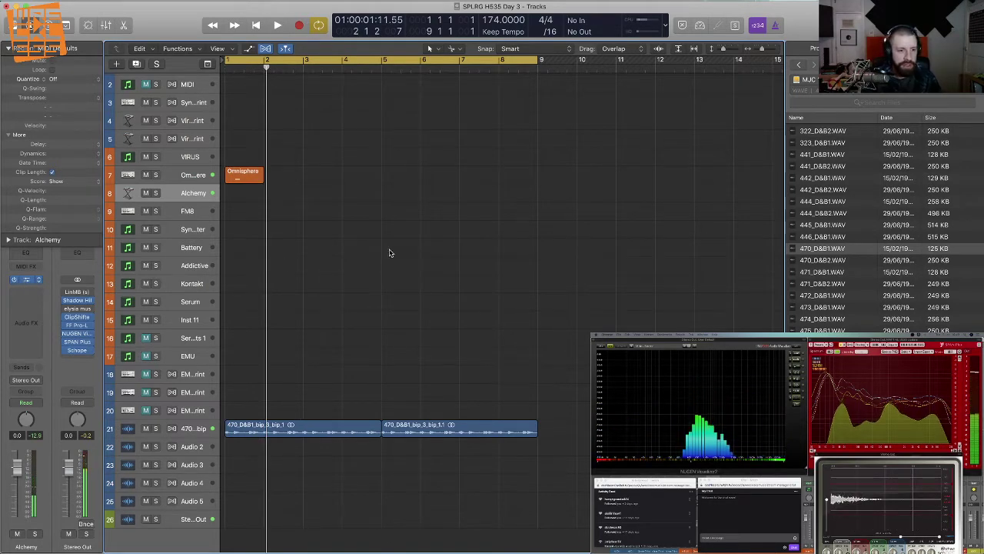
# Reopen Alchemy and audition the Galactic Layers and Grand Pluck presets.
pyautogui.press('v')
pyautogui.scroll(-8, 548, 285)
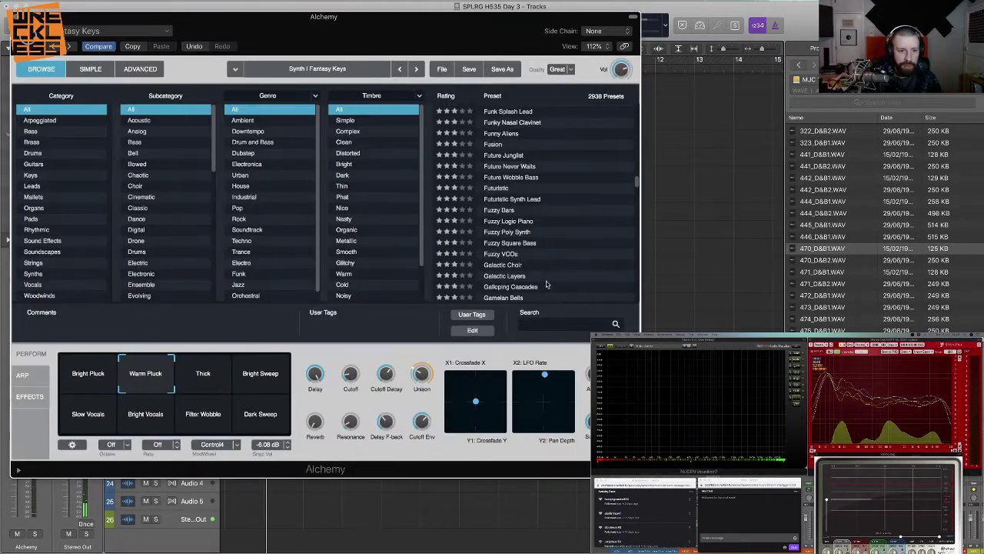
pyautogui.click(546, 279)
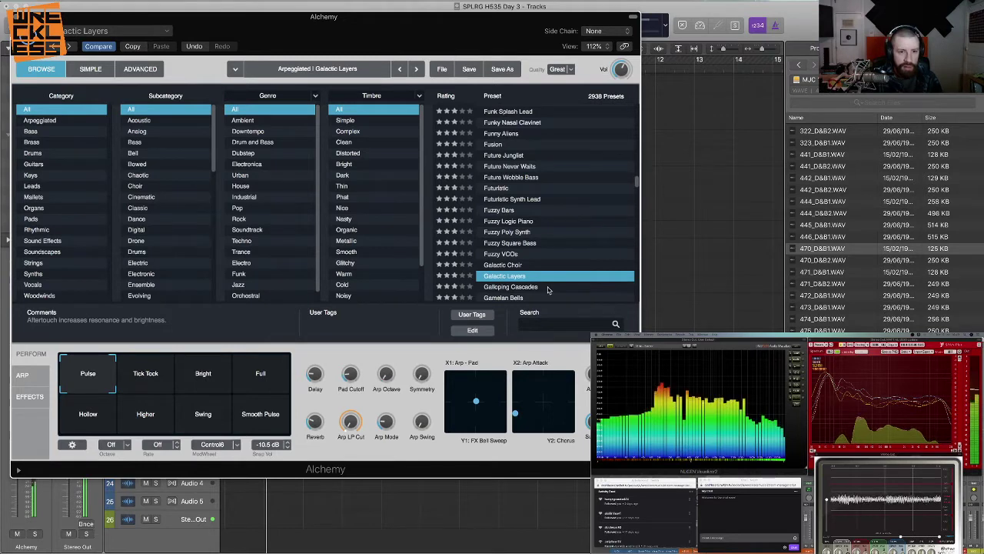
pyautogui.scroll(-5, 548, 289)
pyautogui.click(548, 284)
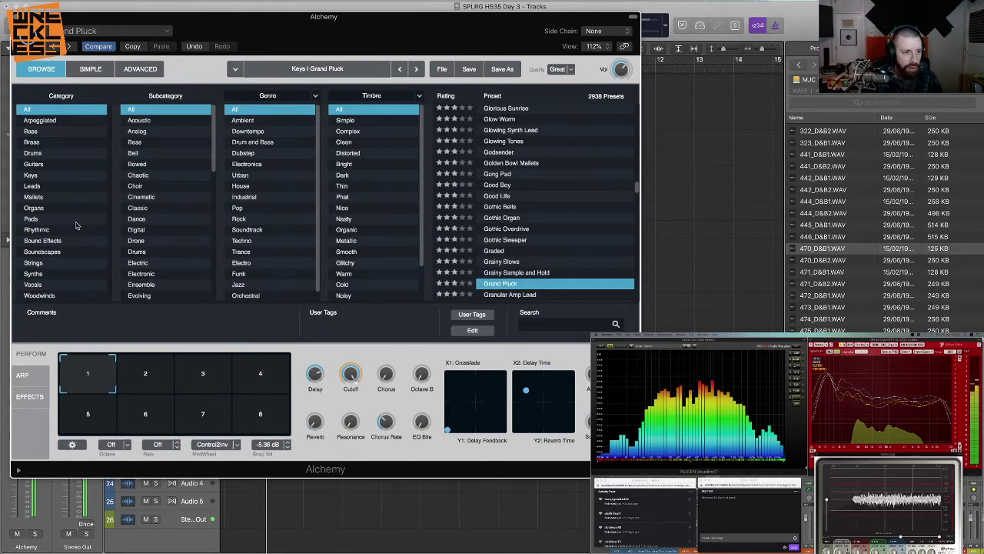
# Load Vector Untitled from Alchemy's Strings category, blend between Subtle Sweep, Soft, Slower Tones and Distant Choir, and hide the window.
pyautogui.click(61, 263)
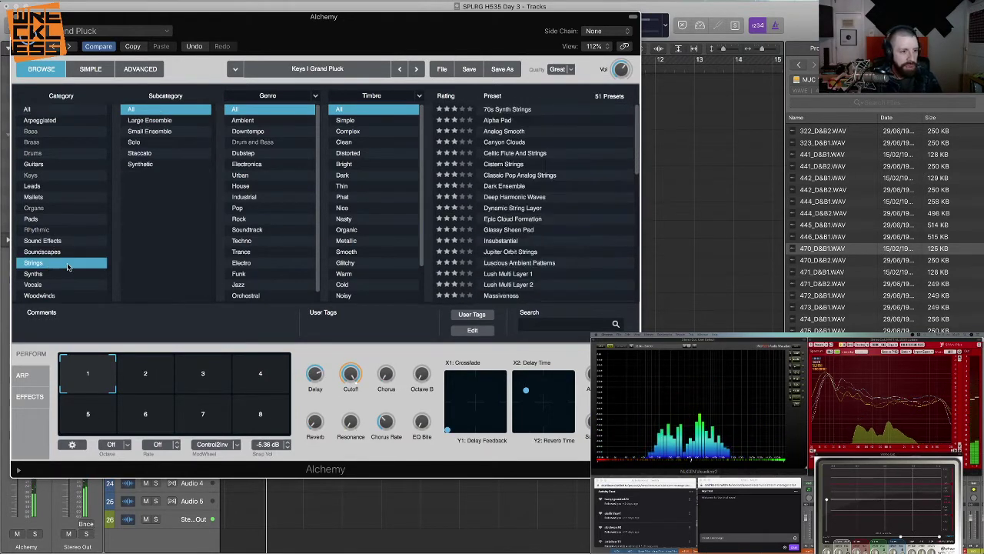
pyautogui.scroll(-10, 504, 217)
pyautogui.click(504, 209)
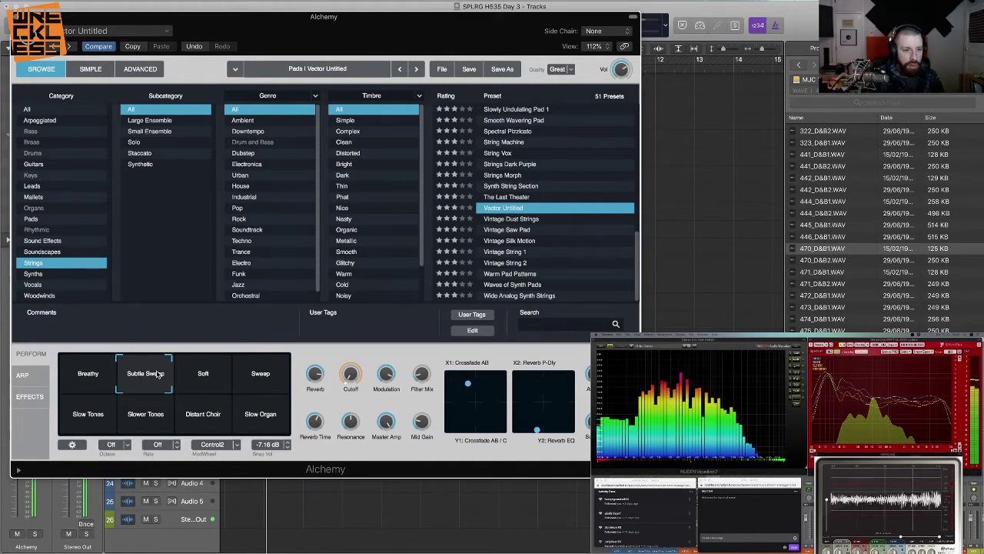
pyautogui.click(219, 380)
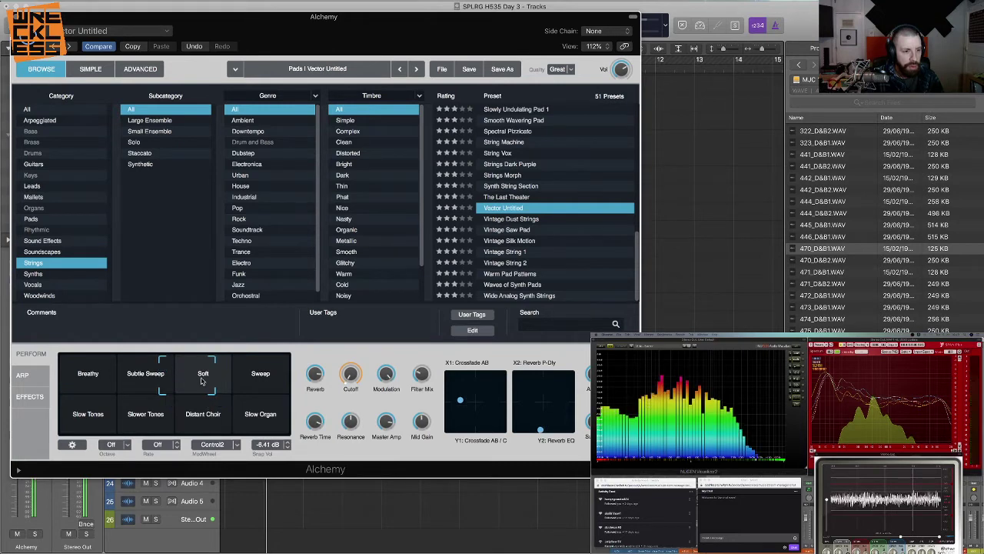
pyautogui.moveTo(196, 397); pyautogui.dragTo(191, 401)
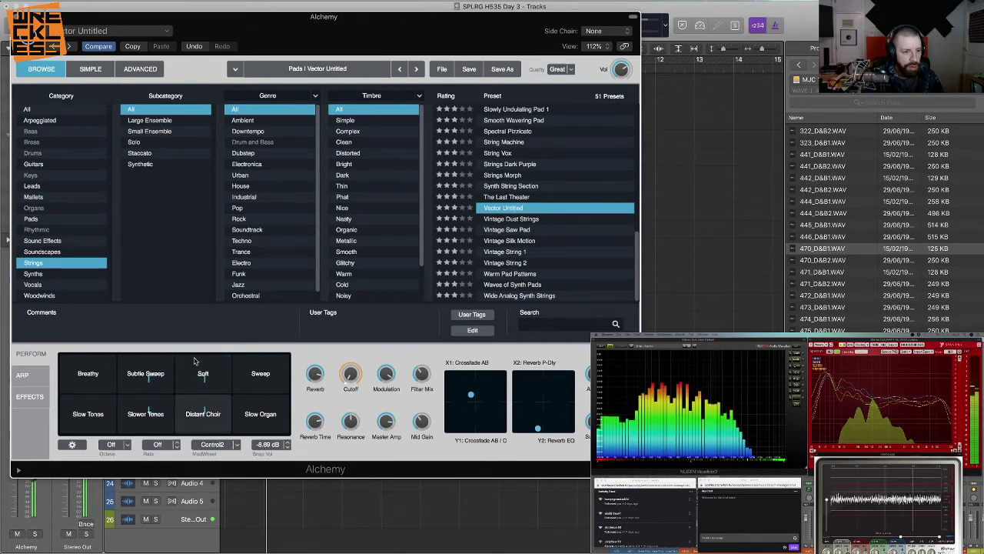
pyautogui.click(17, 16)
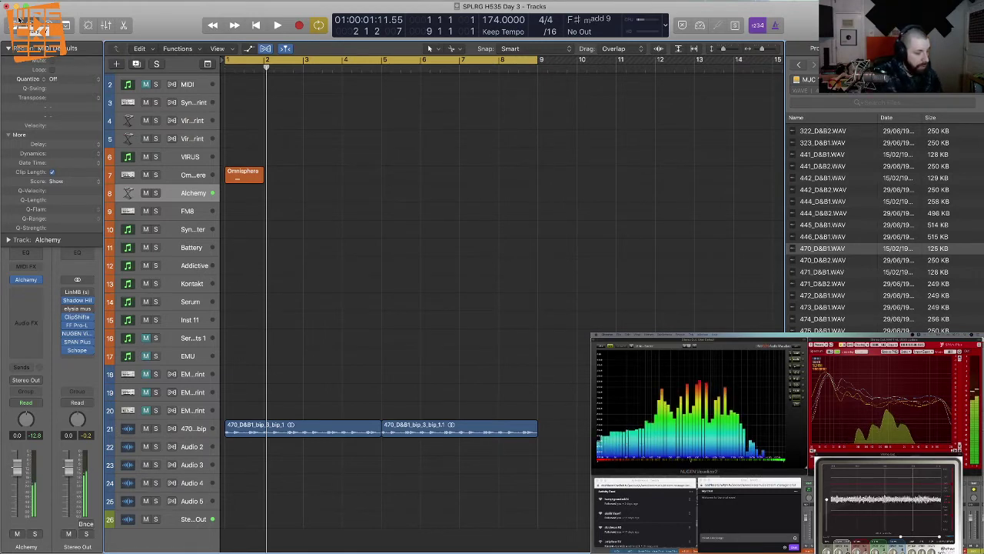
# Record a sustained Alchemy part from bar 1 across the eight-bar loop and stop the transport.
pyautogui.press('r')
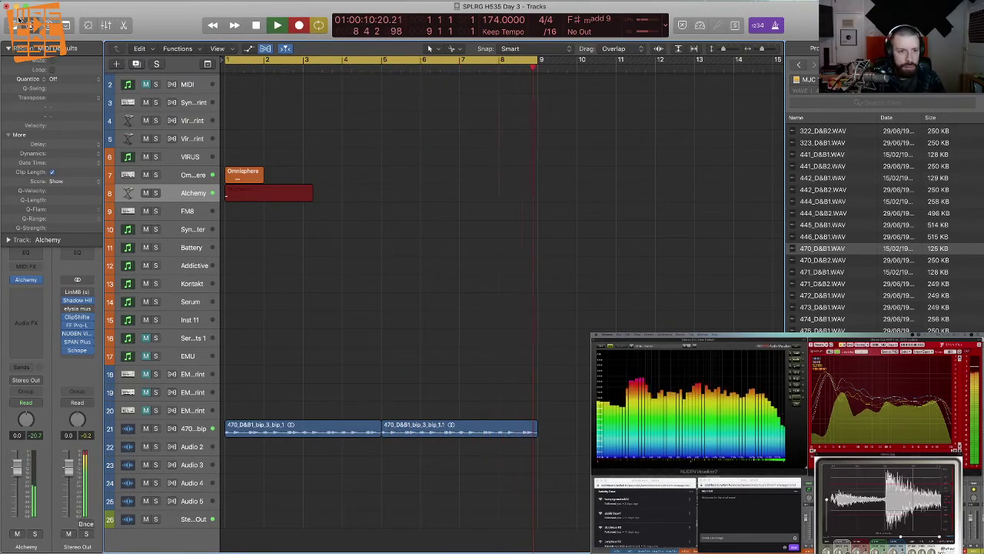
pyautogui.press('space')
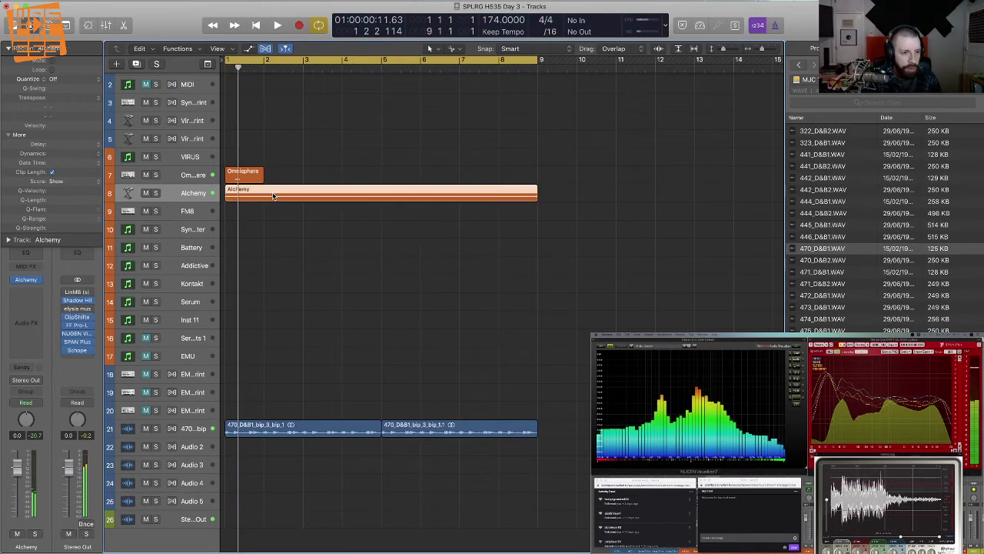
# Switch from the Alchemy region to the FM8 track, open the FM8 instrument and show its preset browser.
pyautogui.press('p')
pyautogui.click(267, 289)
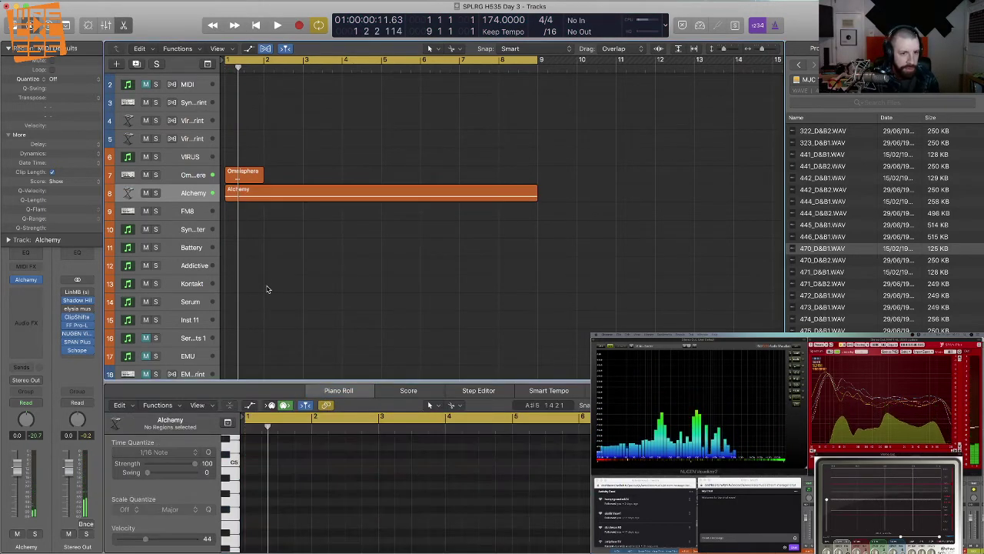
pyautogui.click(187, 211)
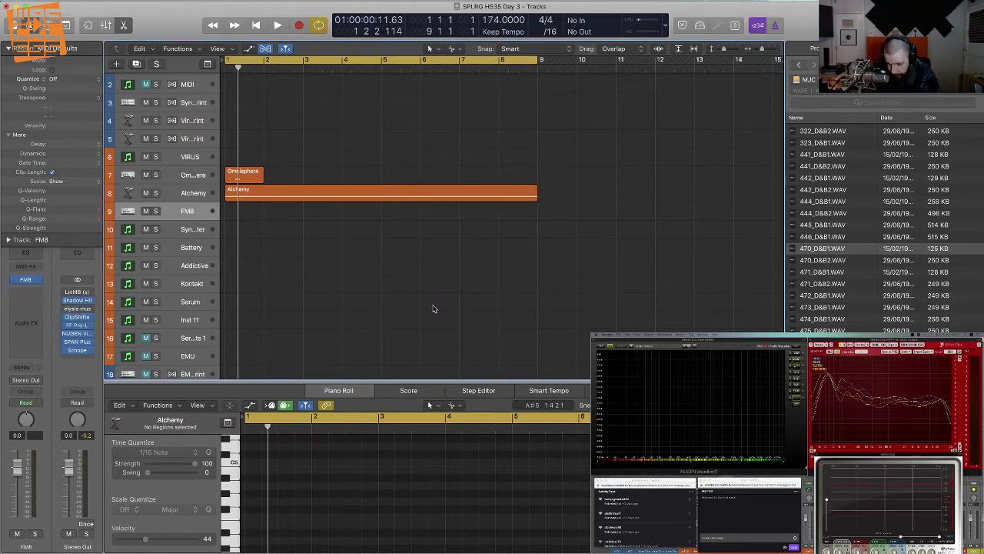
pyautogui.press('e')
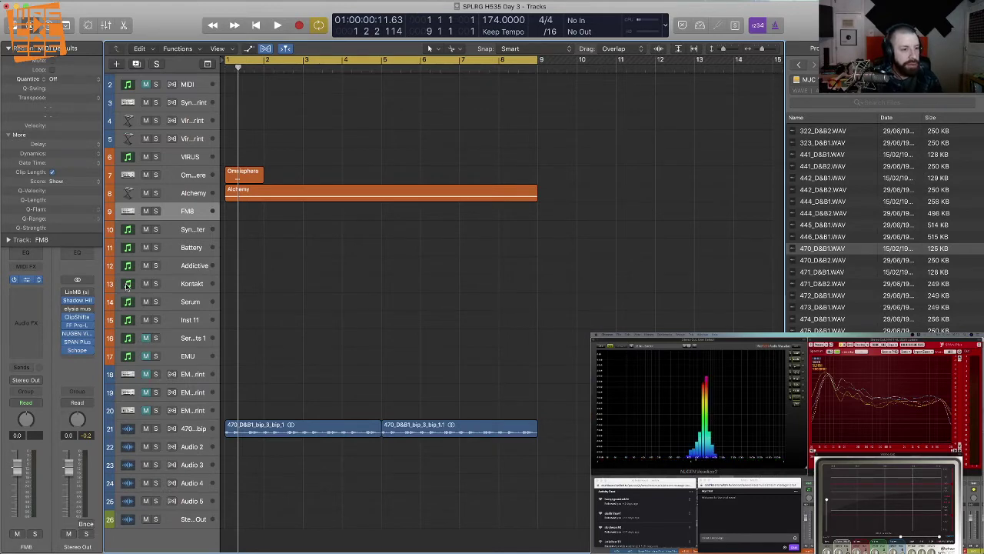
pyautogui.click(27, 279)
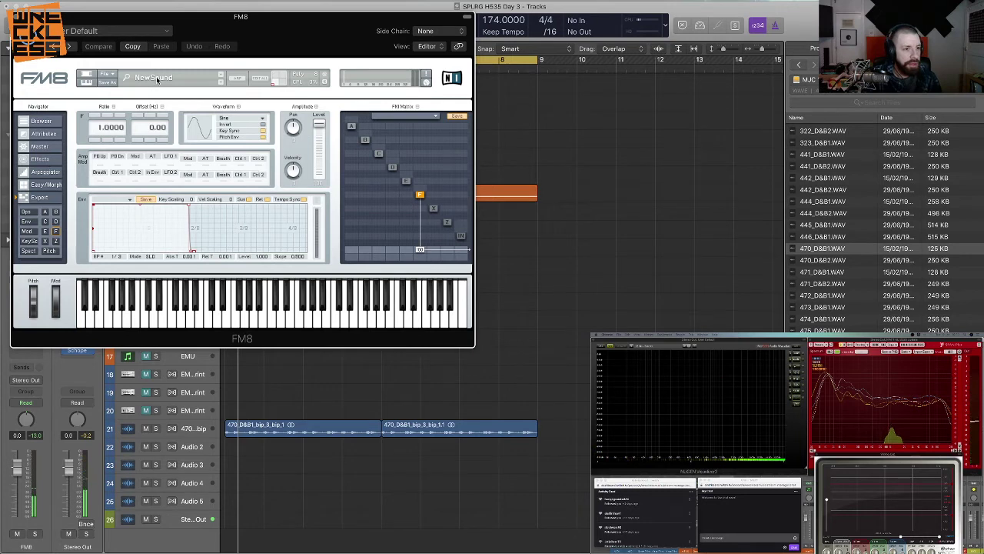
pyautogui.click(43, 122)
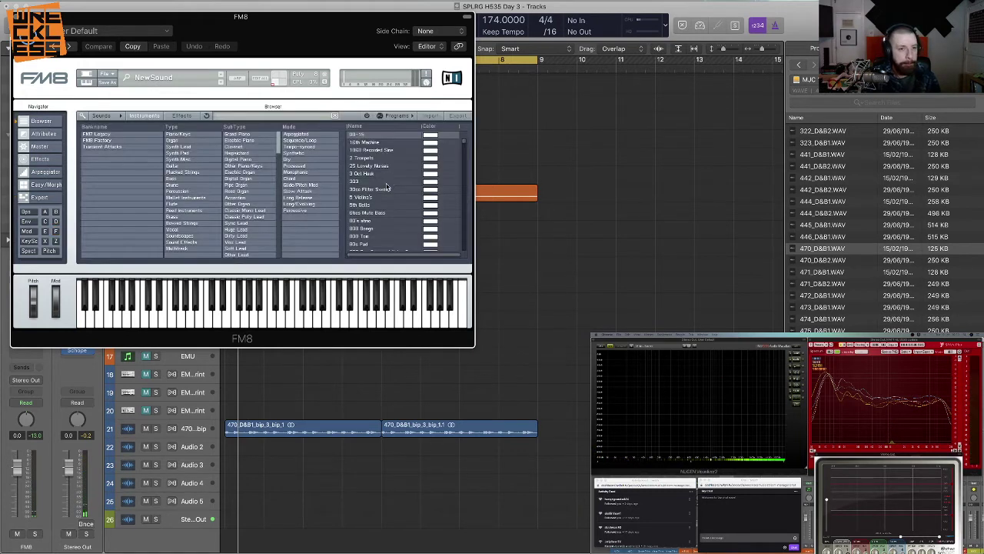
# Audition the Falsewire preset in FM8, load Idiotik instead and hide the instrument window.
pyautogui.scroll(-5, 377, 201)
pyautogui.click(375, 198)
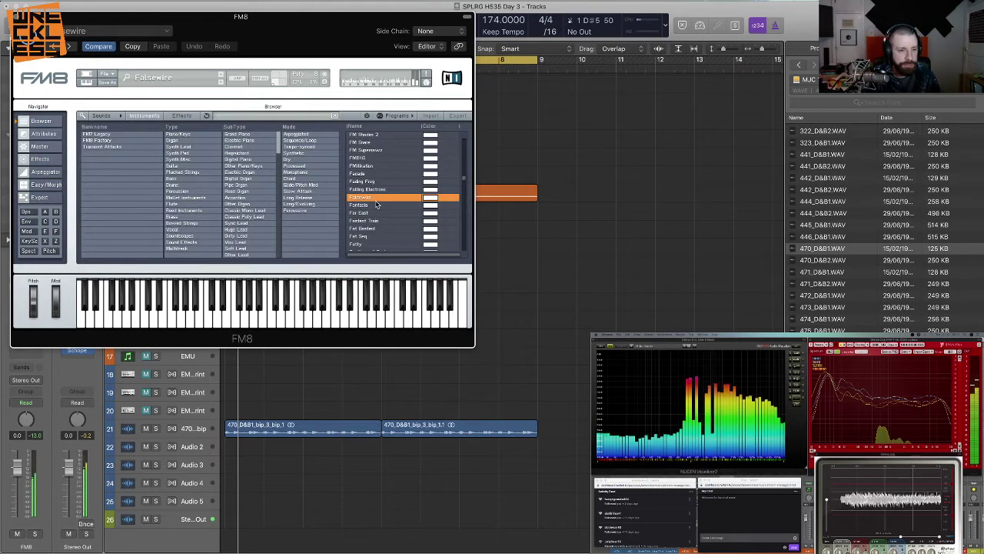
pyautogui.scroll(-6, 380, 243)
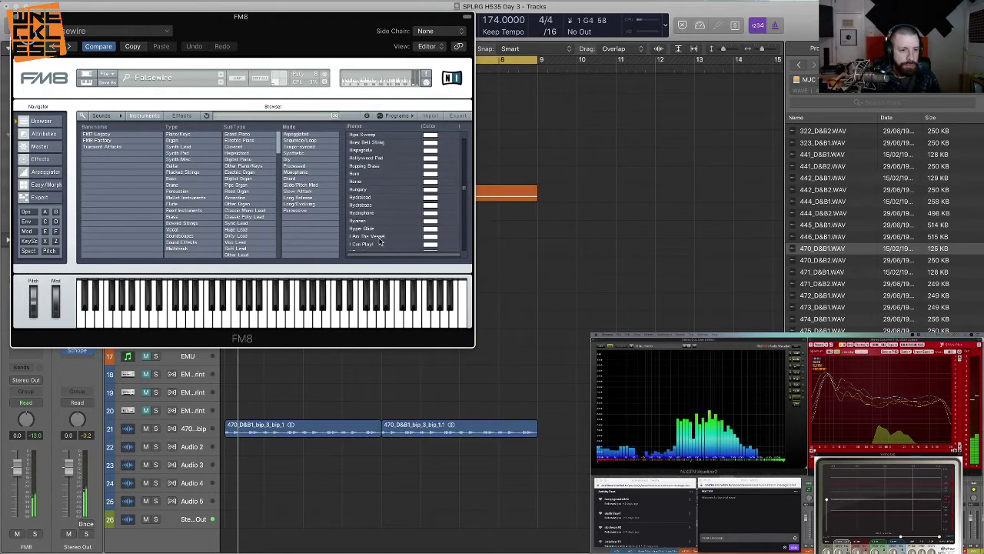
pyautogui.click(380, 237)
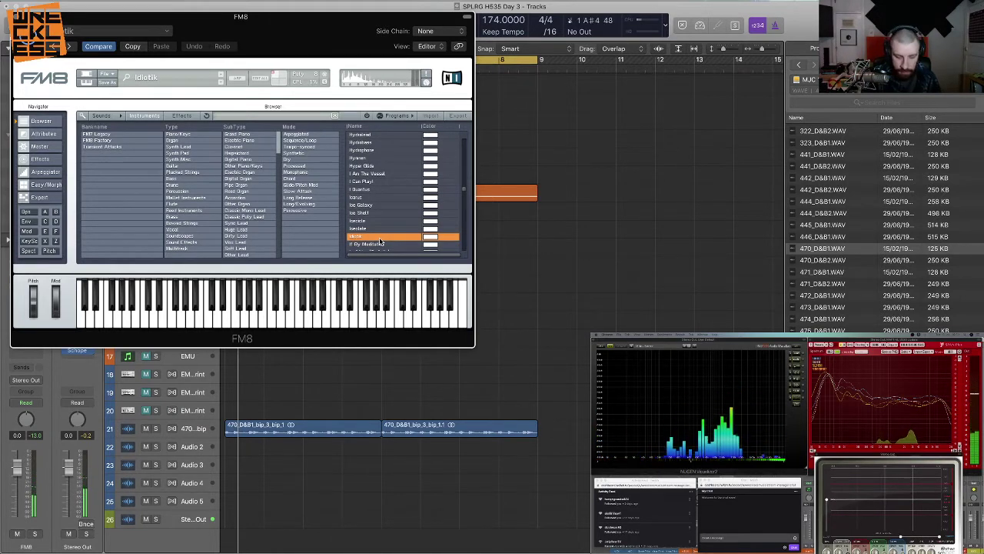
pyautogui.click(16, 16)
# Record a short FM8 phrase in bar 3, stop the transport and repeat the phrase through bar 4.
pyautogui.press('r')
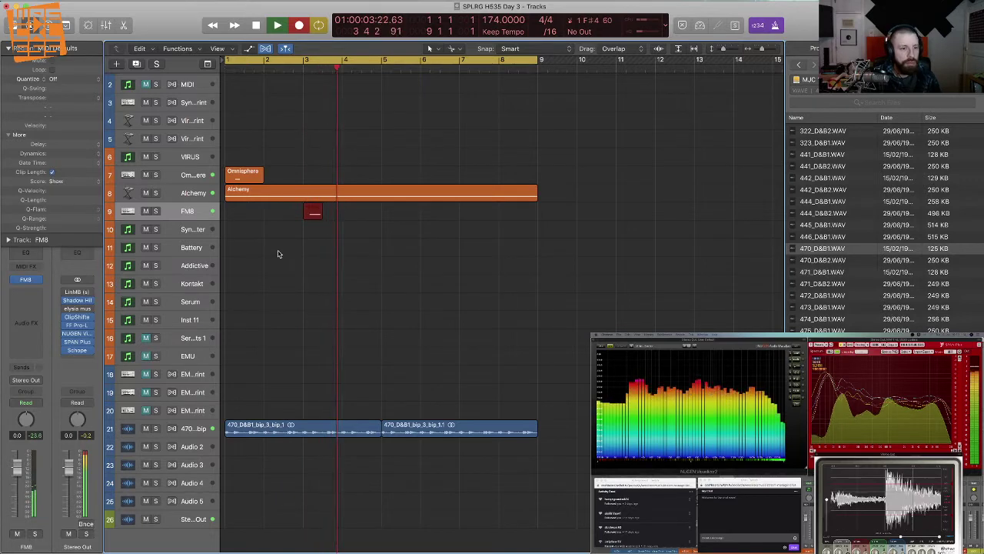
pyautogui.press('space')
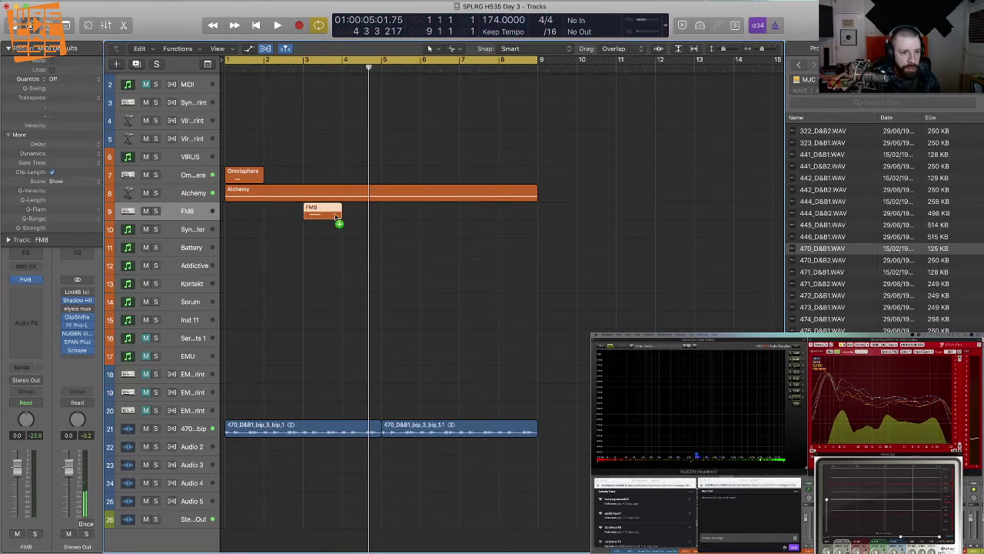
pyautogui.moveTo(336, 216)
pyautogui.mouseDown()
pyautogui.moveTo(411, 217)
pyautogui.moveTo(356, 215)
pyautogui.mouseUp()
pyautogui.moveTo(354, 235); pyautogui.dragTo(324, 220)
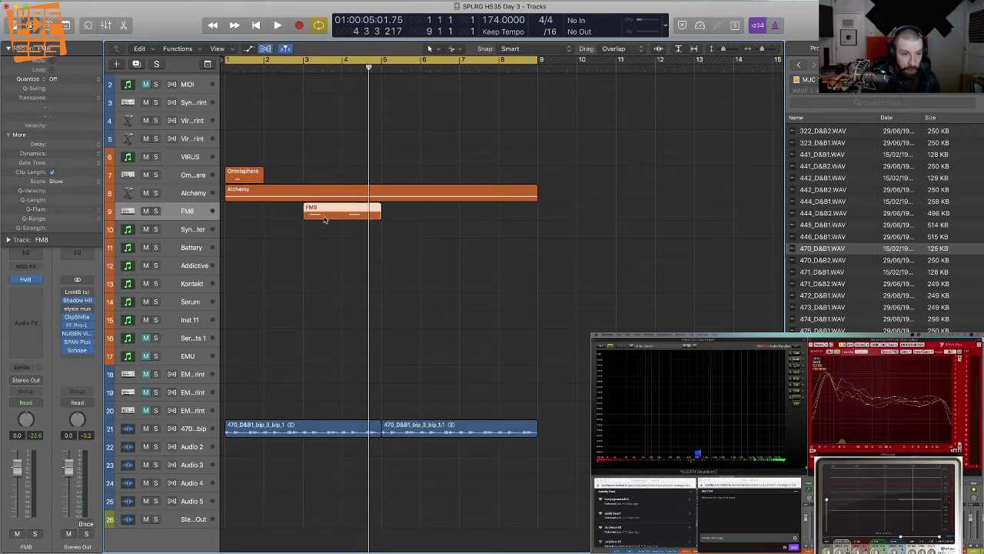
# Inspect the FM8 region's notes in the Piano Roll, then play the loop from bar 1 with the editor hidden.
pyautogui.doubleClick(324, 220)
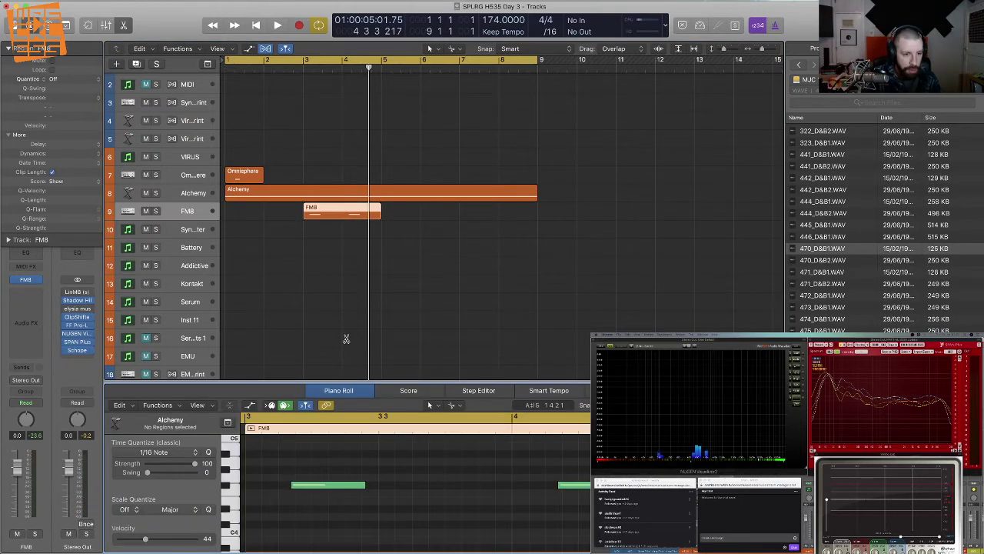
pyautogui.click(390, 541)
pyautogui.press('space')
pyautogui.press('p')
pyautogui.click(294, 303)
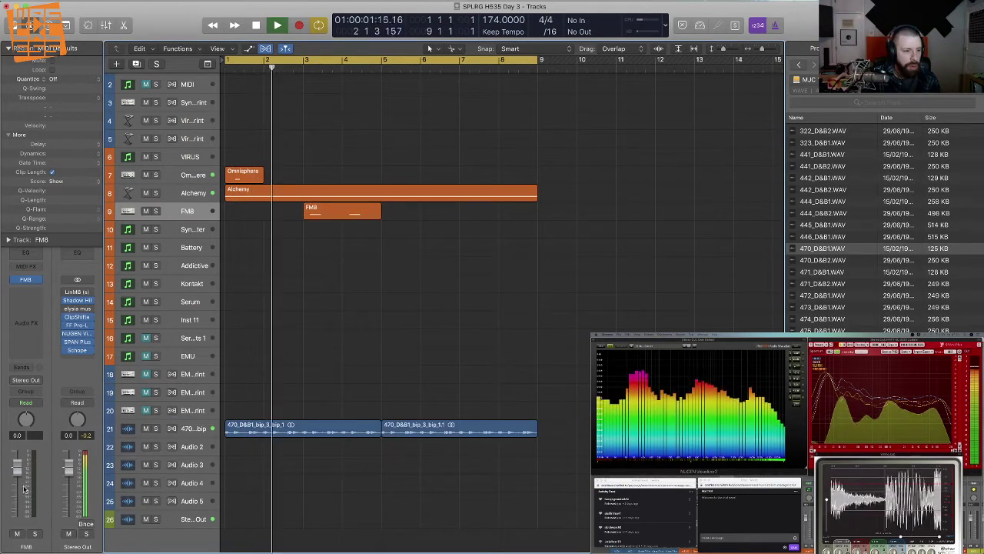
# Lower the FM8 track's volume to -5.7 dB and shorten its region to end at bar 4.
pyautogui.moveTo(18, 466); pyautogui.dragTo(18, 483)
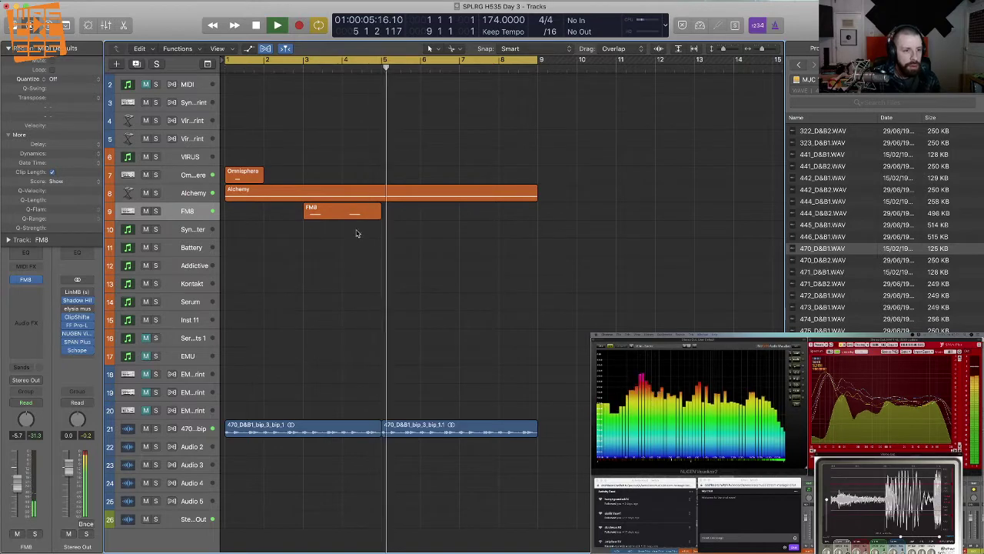
pyautogui.moveTo(379, 215); pyautogui.dragTo(342, 215)
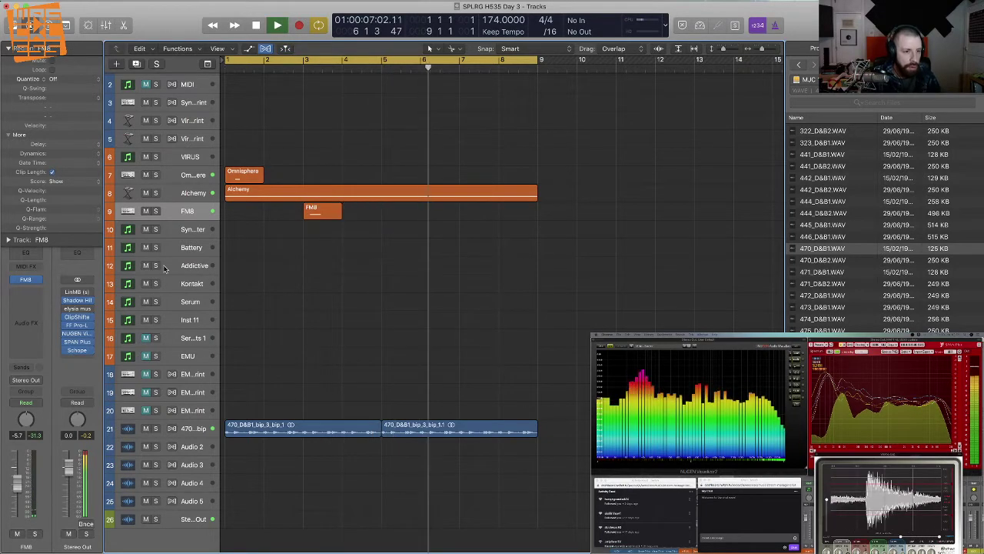
pyautogui.click(48, 301)
pyautogui.moveTo(56, 361)
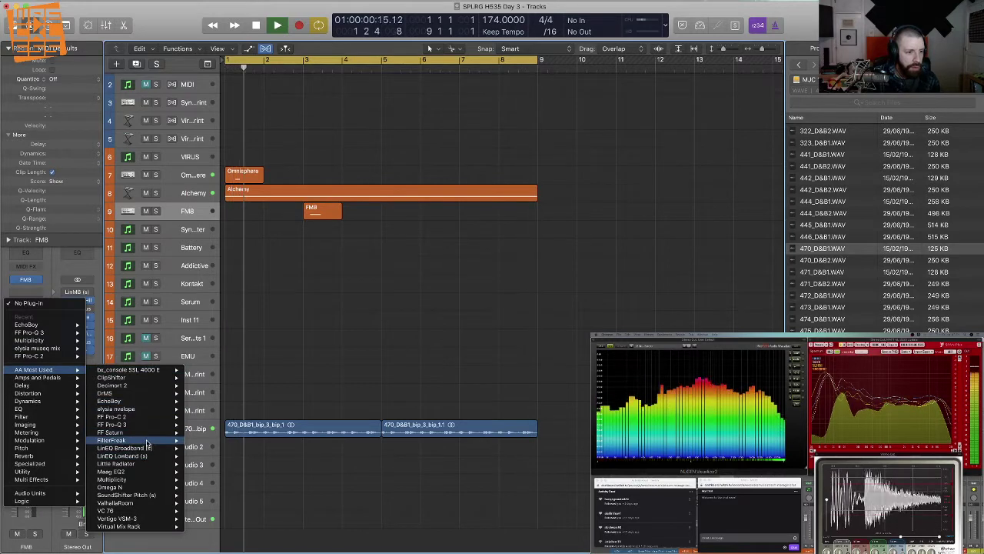
pyautogui.click(261, 361)
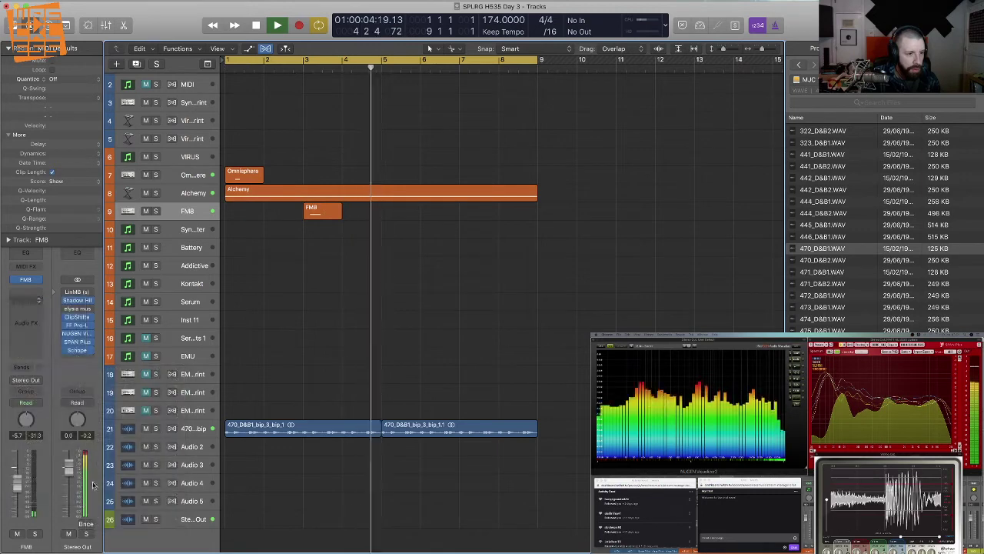
# Stop playback, select the Synthmaster track, decline the SynthMaster update and show the instrument's preset browser.
pyautogui.press('space')
pyautogui.click(209, 235)
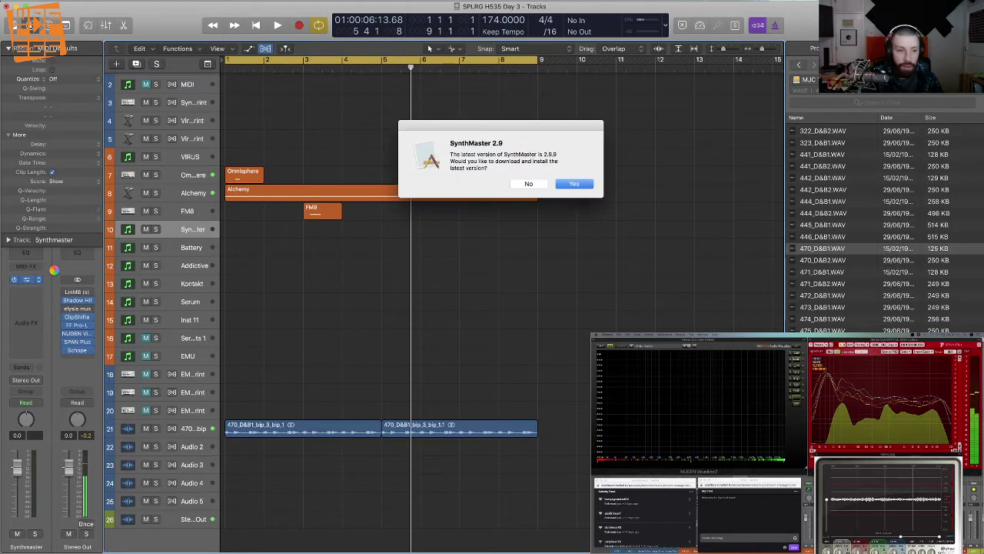
pyautogui.click(527, 185)
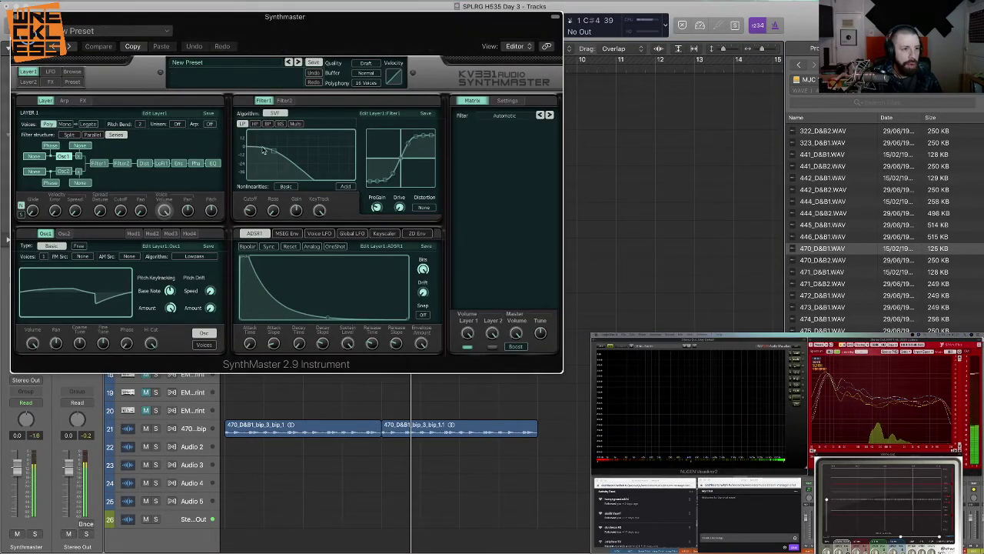
pyautogui.click(72, 73)
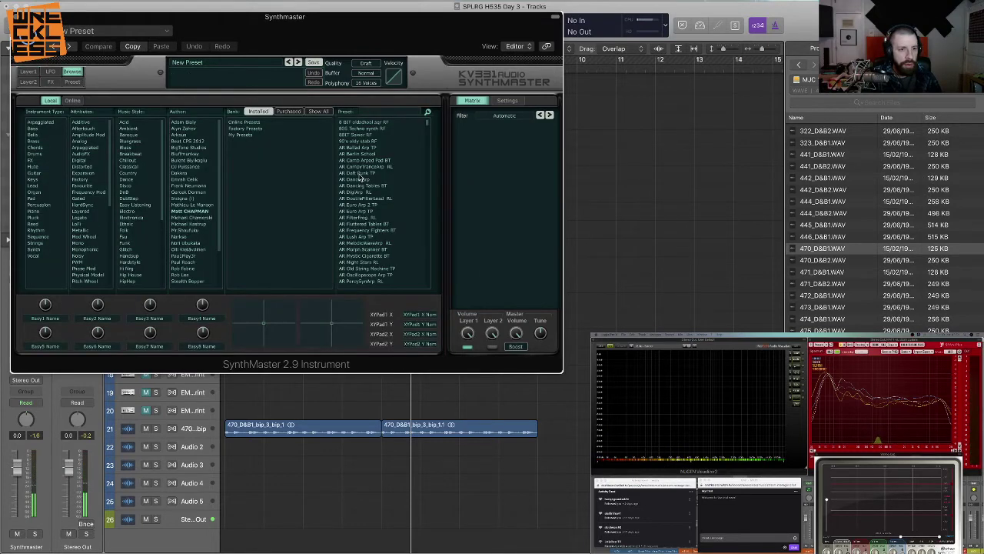
# Audition the Synthmaster presets PD ArpThePads RL, LED Brass Stab 2 BM and LD Freaky 2 UK.
pyautogui.moveTo(428, 125); pyautogui.dragTo(428, 243)
pyautogui.click(382, 218)
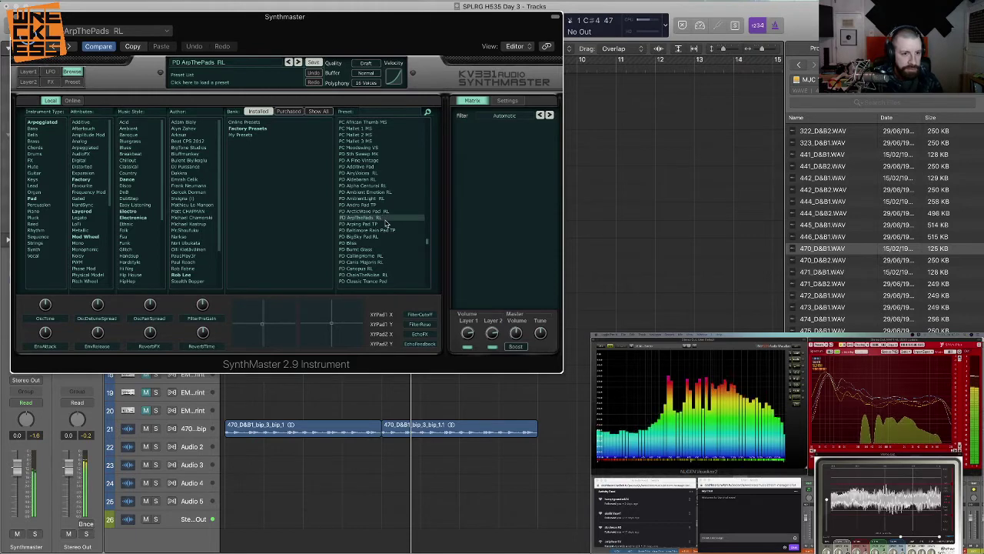
pyautogui.scroll(5, 384, 220)
pyautogui.click(379, 229)
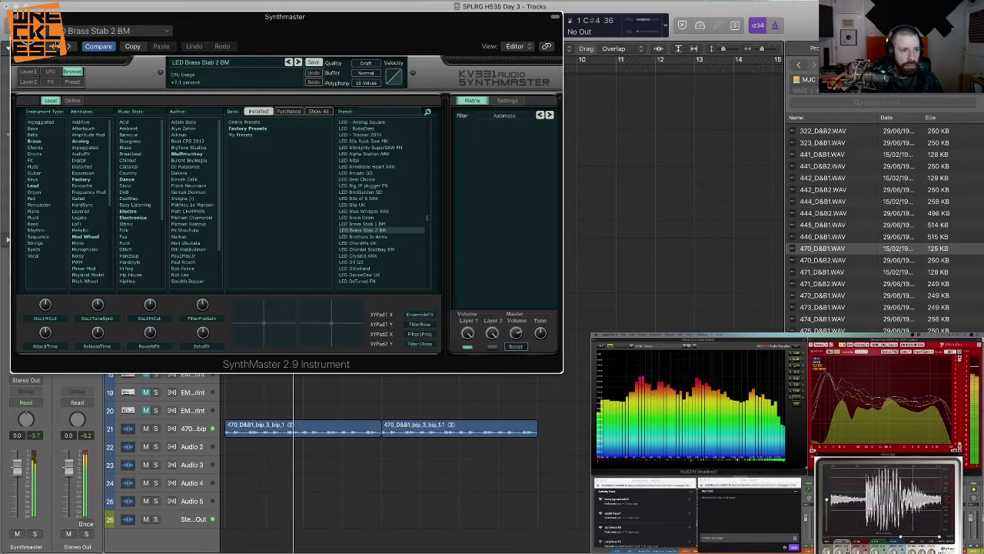
pyautogui.scroll(5, 377, 223)
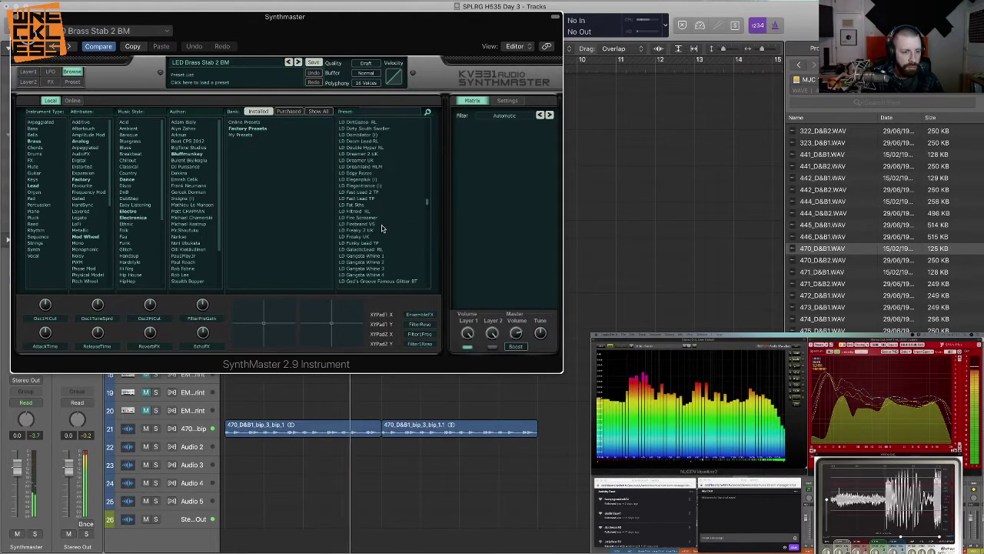
pyautogui.click(376, 230)
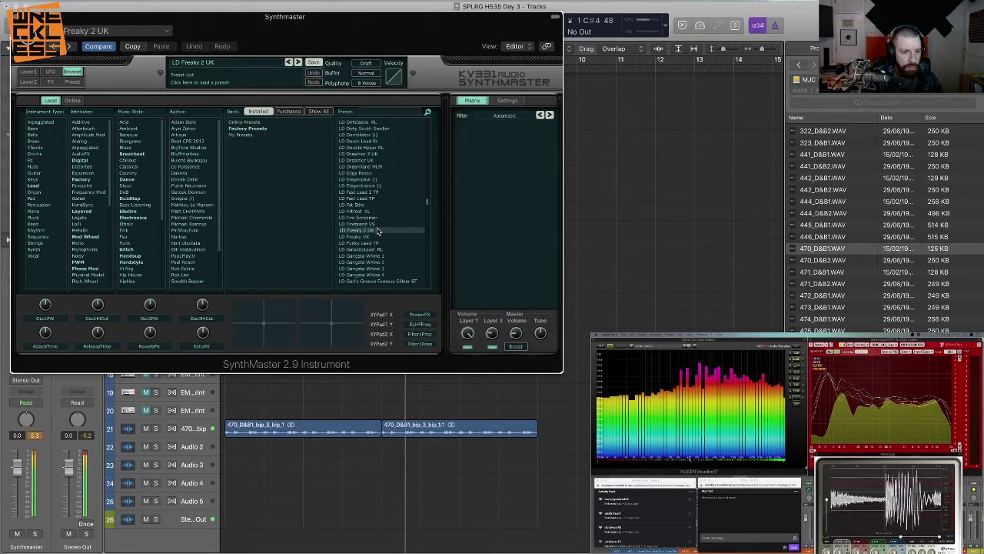
# Lower the Synthmaster track's volume to -21.5 dB and audition the LD Gangsta Whine 1 preset.
pyautogui.click(19, 532)
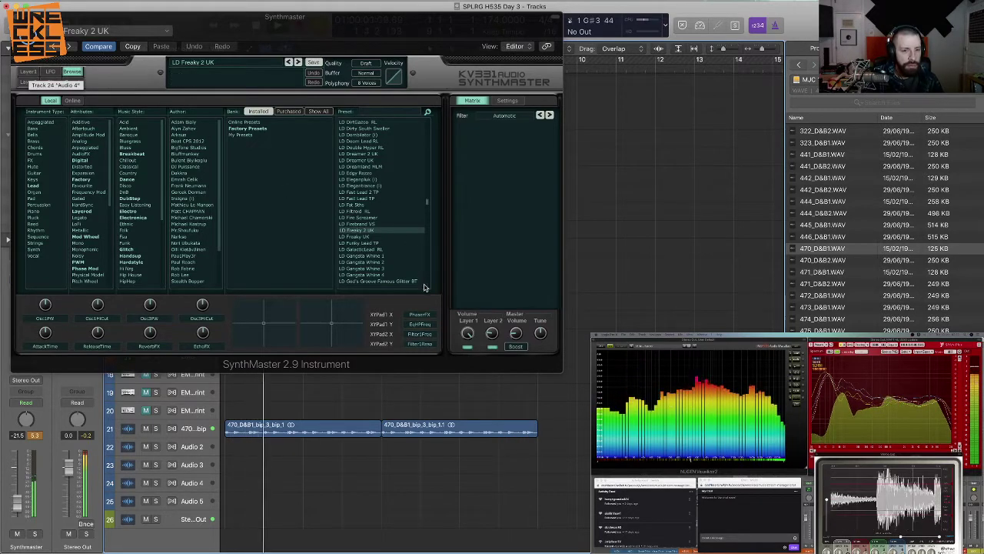
pyautogui.click(400, 256)
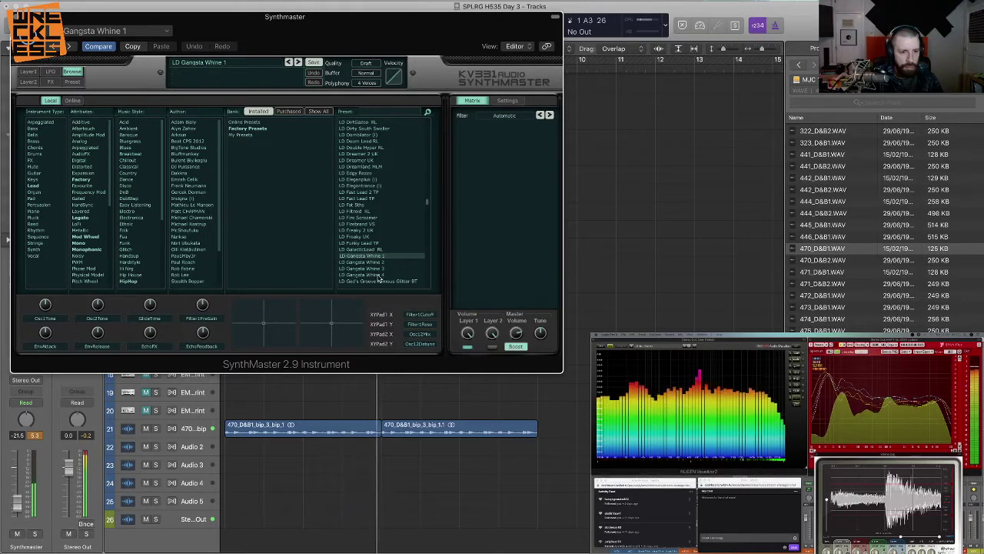
pyautogui.scroll(10, 381, 275)
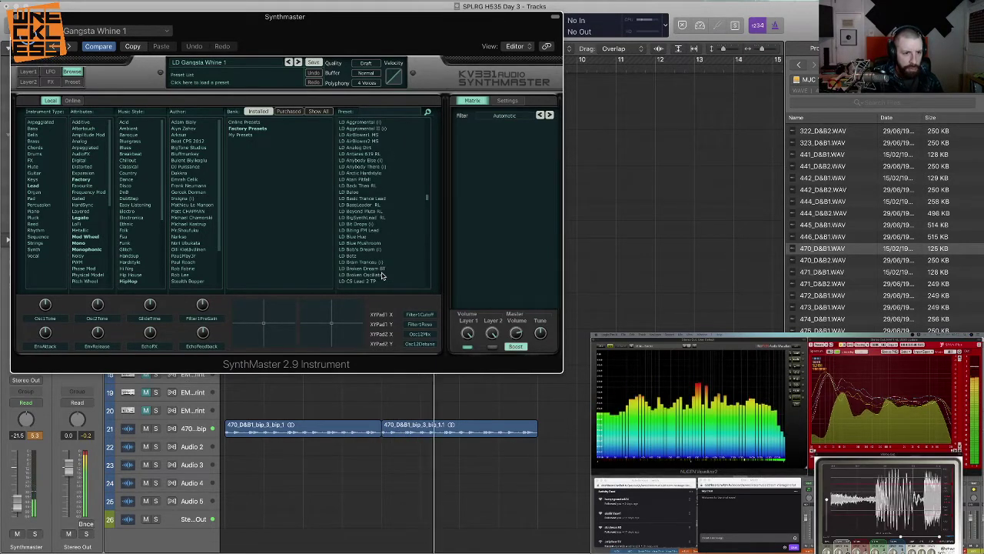
pyautogui.scroll(-15, 382, 275)
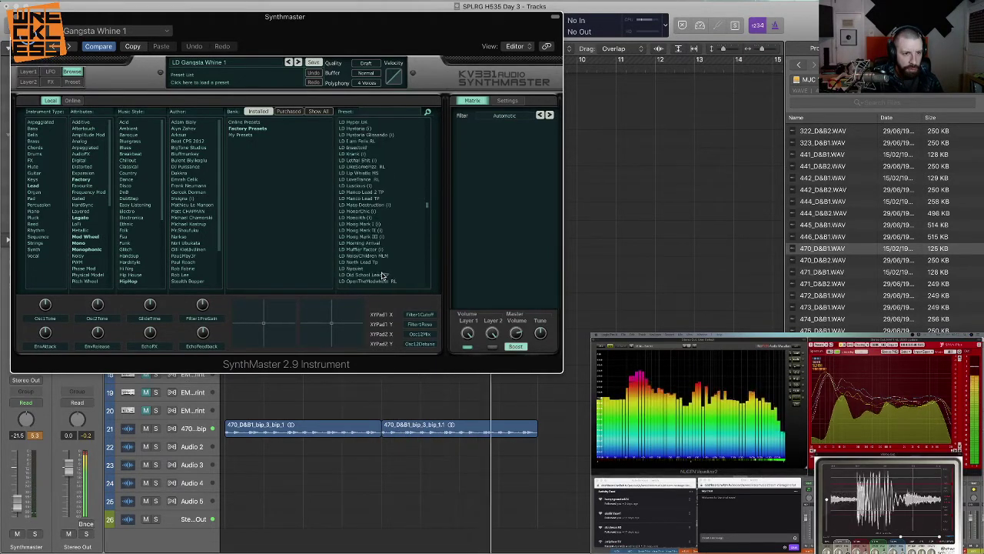
pyautogui.scroll(5, 382, 276)
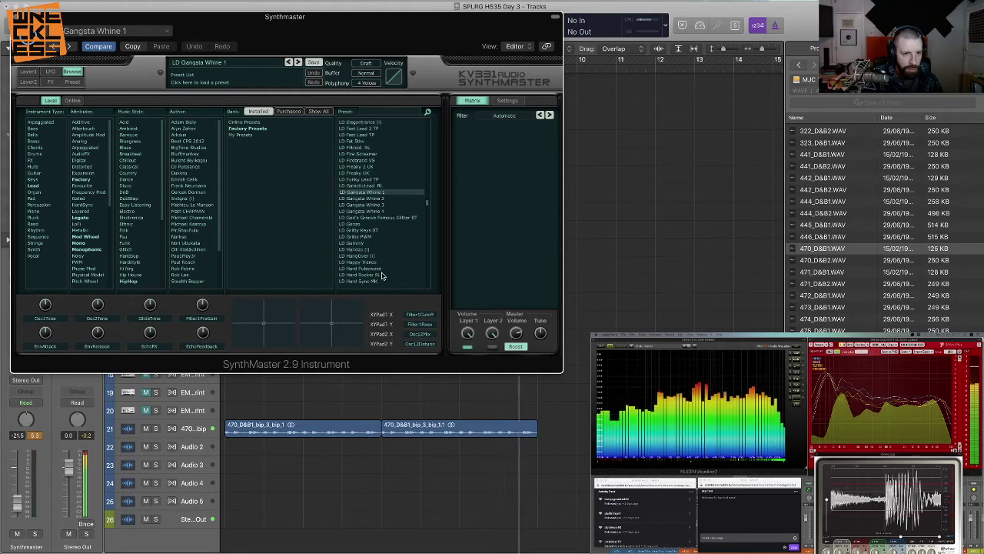
# Try LD Gonzo, load the LD God's Groove Famous Glitter BT preset and hide the Synthmaster window.
pyautogui.click(360, 225)
pyautogui.click(372, 219)
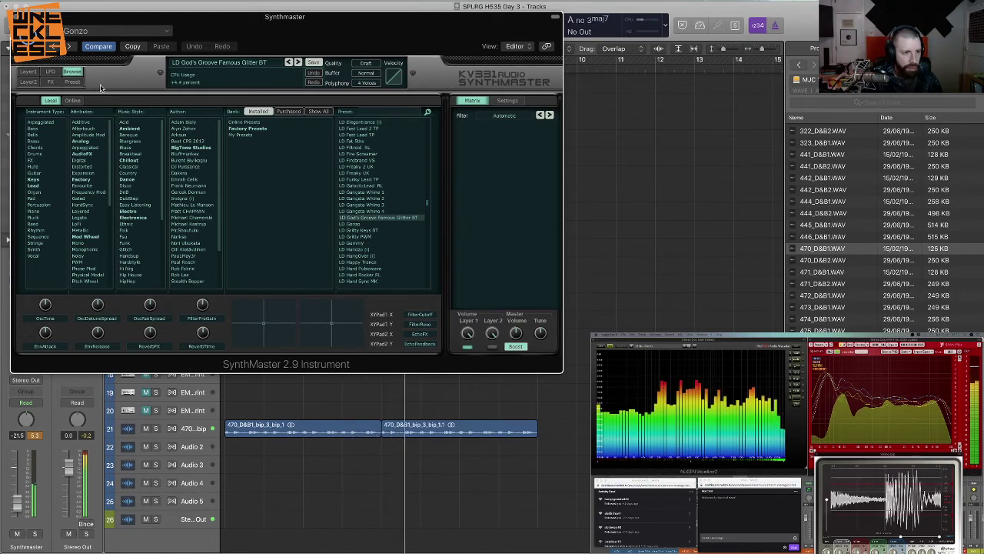
pyautogui.click(16, 16)
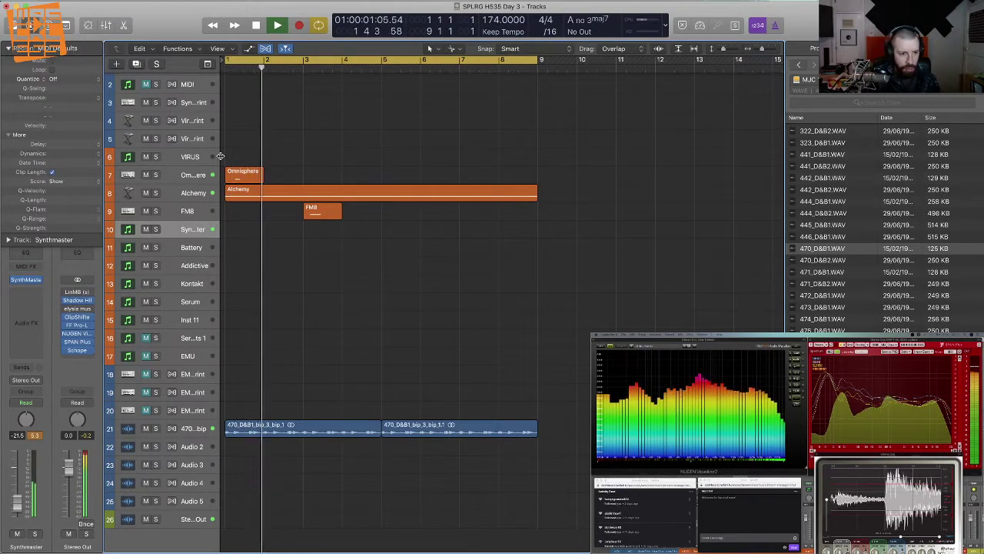
# Raise the Synthmaster track's volume to -11.0 dB and record a short phrase in bar 5.
pyautogui.moveTo(18, 506); pyautogui.dragTo(18, 490)
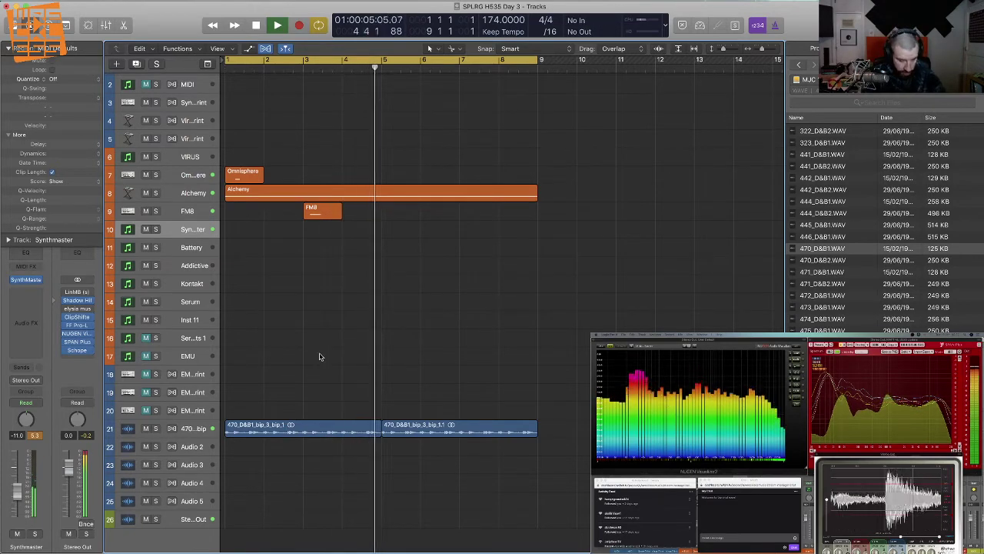
pyautogui.press('r')
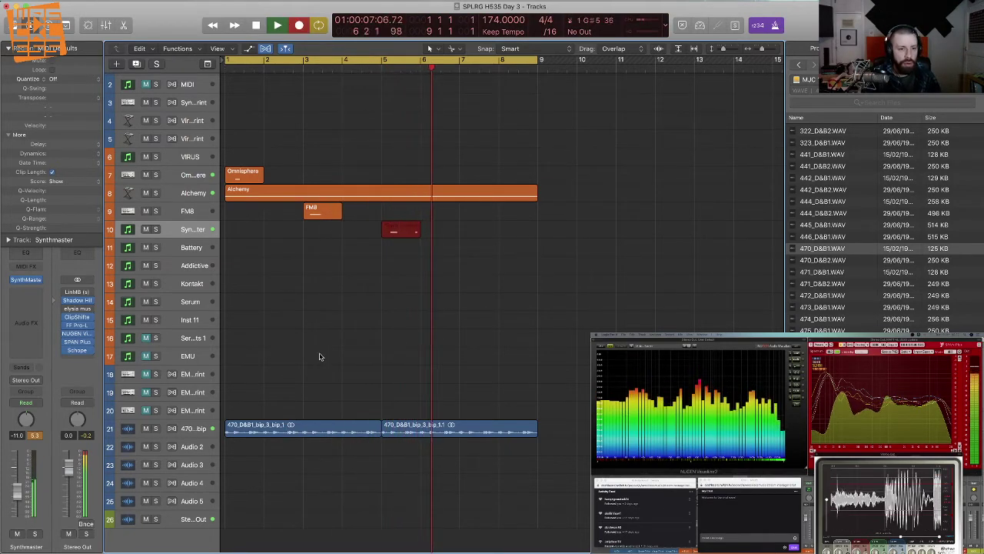
pyautogui.press('space')
# Open the Synthmaster region's notes and quantize the two overlapping notes near beat 5 2 to 1/16 notes.
pyautogui.doubleClick(398, 232)
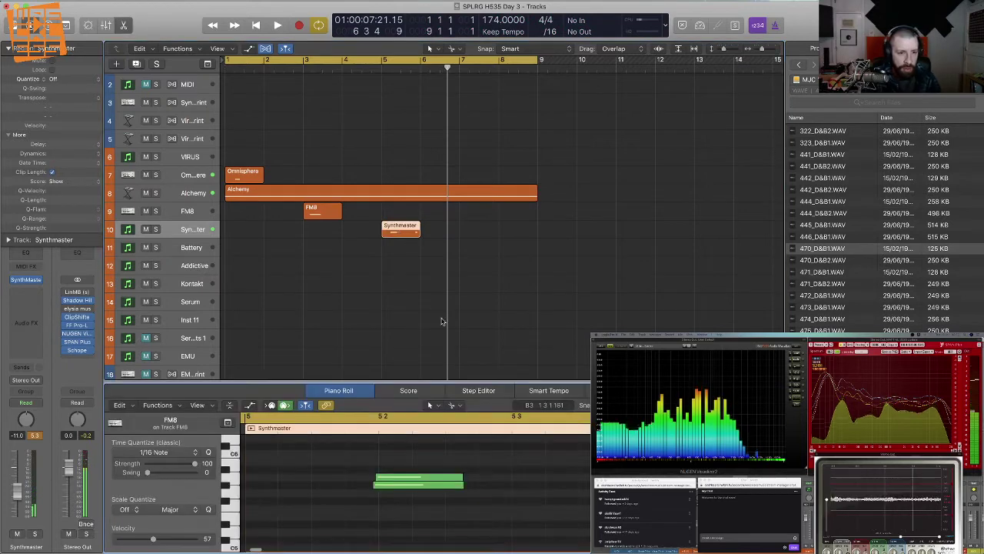
pyautogui.moveTo(513, 523); pyautogui.dragTo(375, 443)
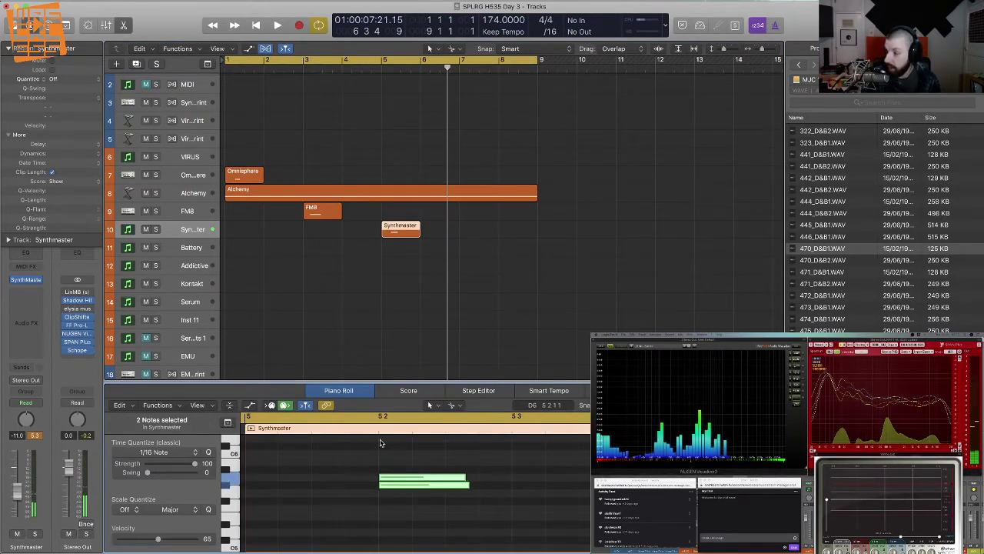
# Close the note editor, open Serum on its track and load the ZEROZERO - BASS - Bass13 preset from Preset Portal Vol 3.
pyautogui.press('p')
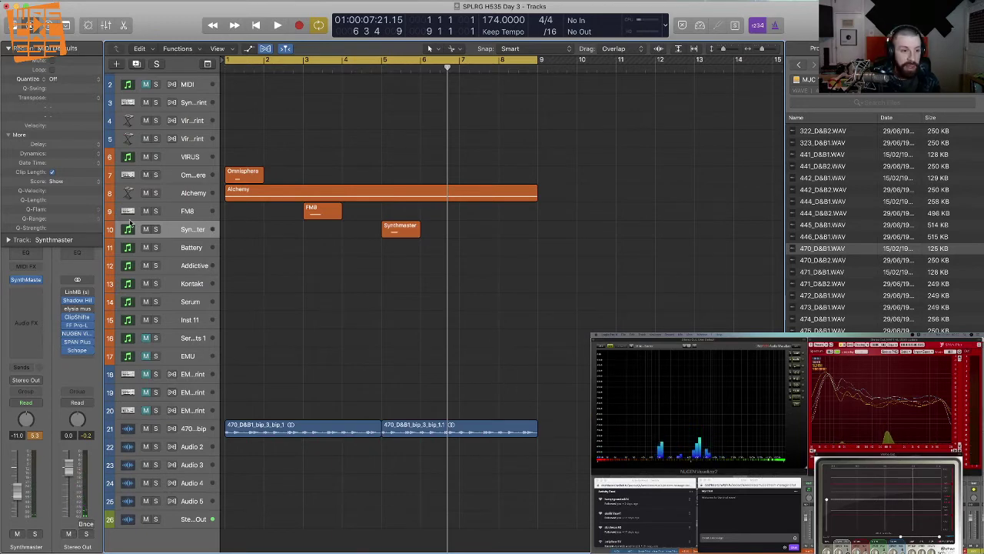
pyautogui.click(190, 304)
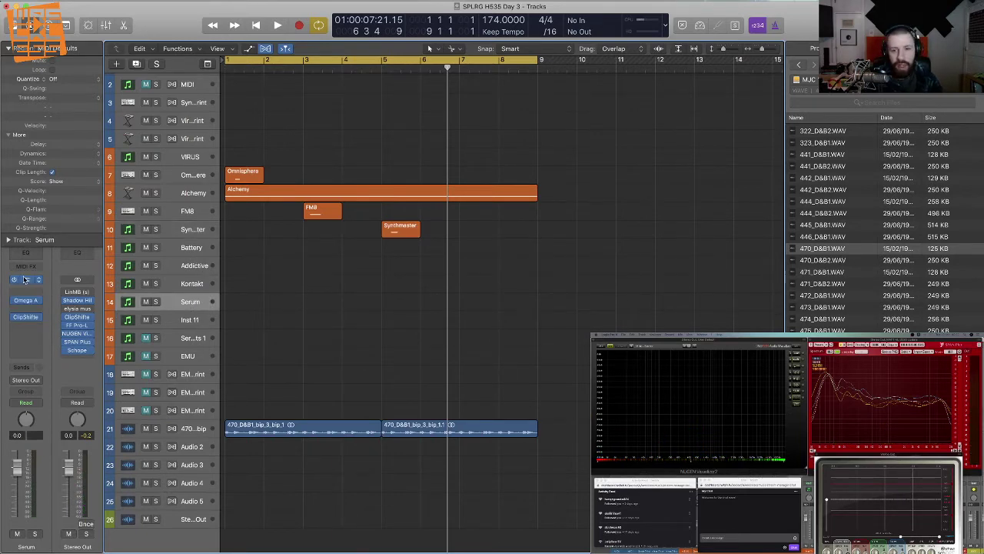
pyautogui.press('v')
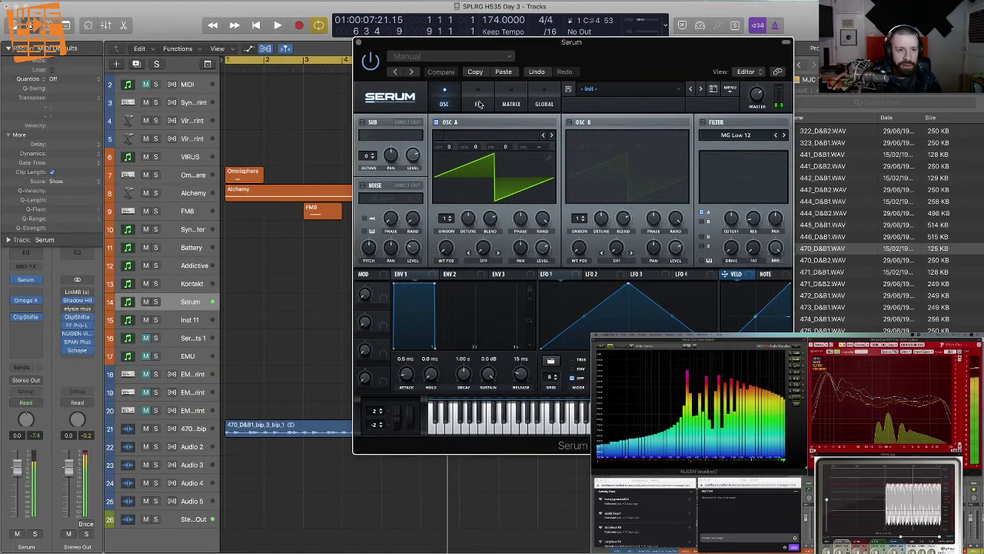
pyautogui.click(475, 104)
pyautogui.click(624, 90)
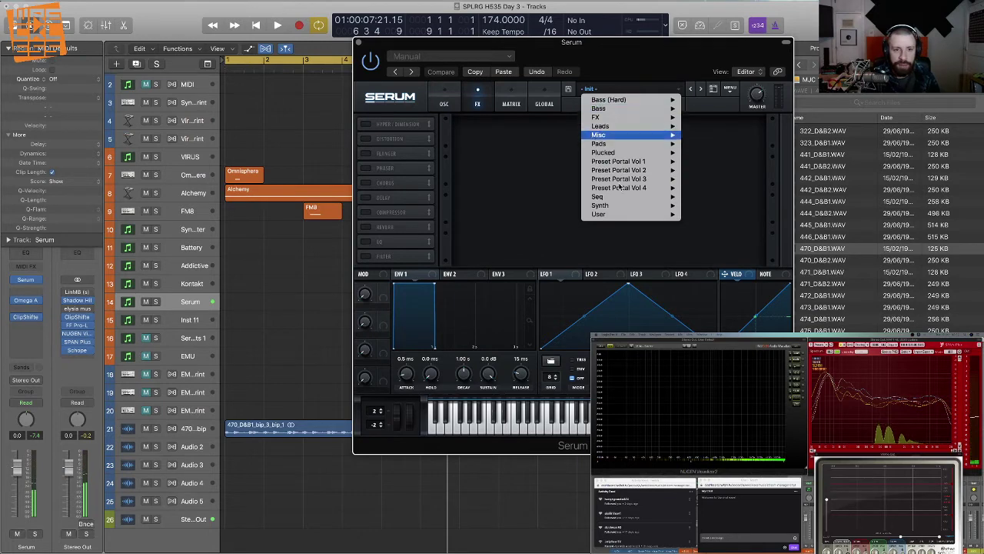
pyautogui.moveTo(628, 179)
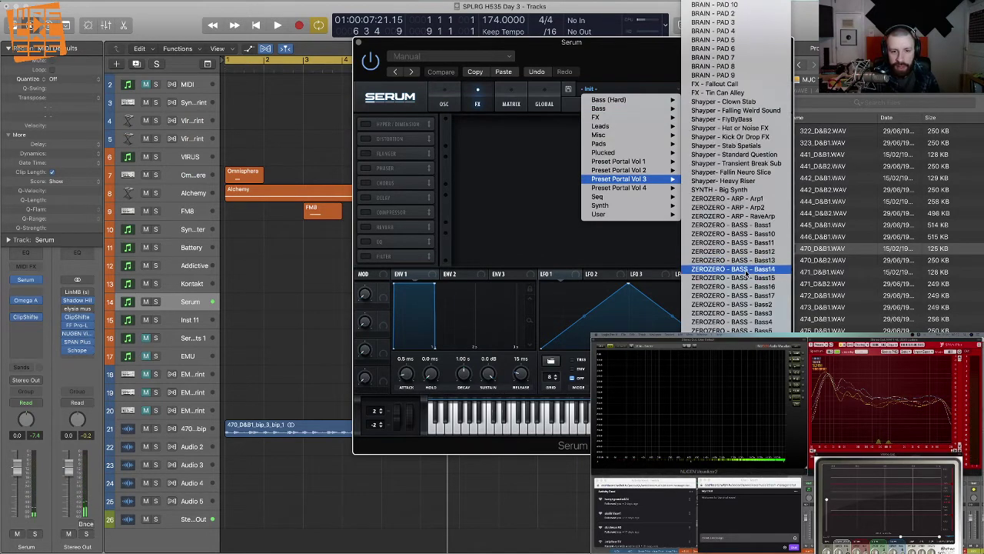
pyautogui.click(740, 260)
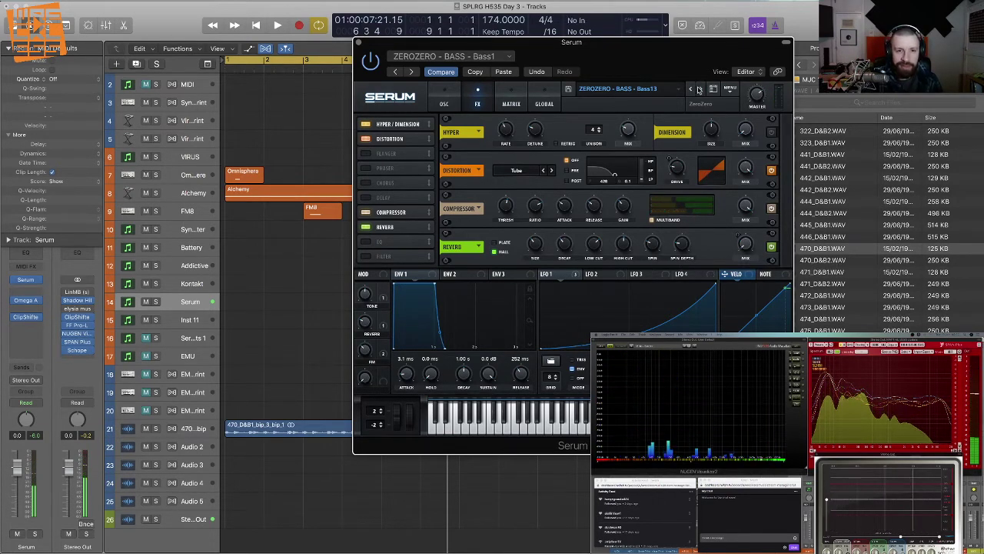
# Switch Serum to the ZEROZERO - BASS - Bass14 preset, hide its window and play the loop.
pyautogui.click(698, 90)
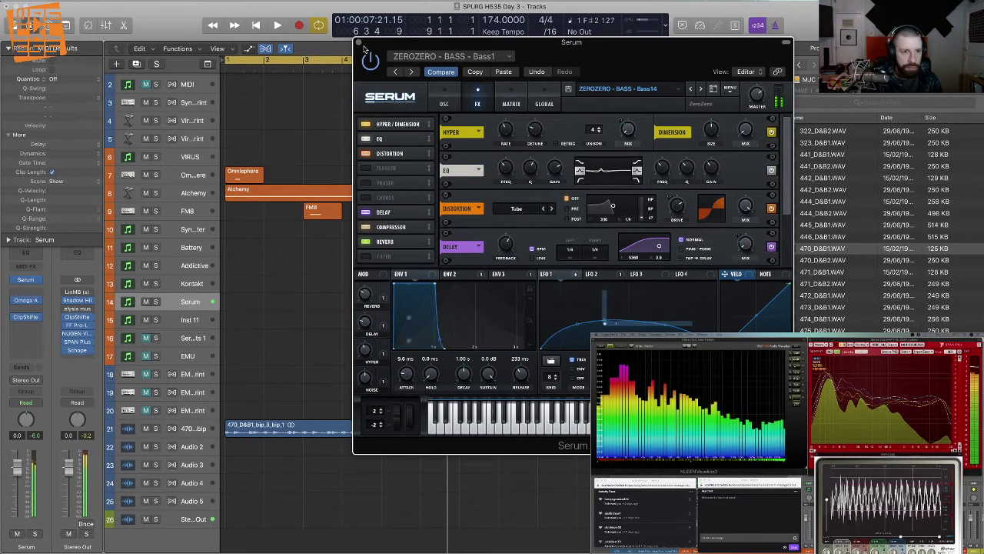
pyautogui.press('v')
pyautogui.press('space')
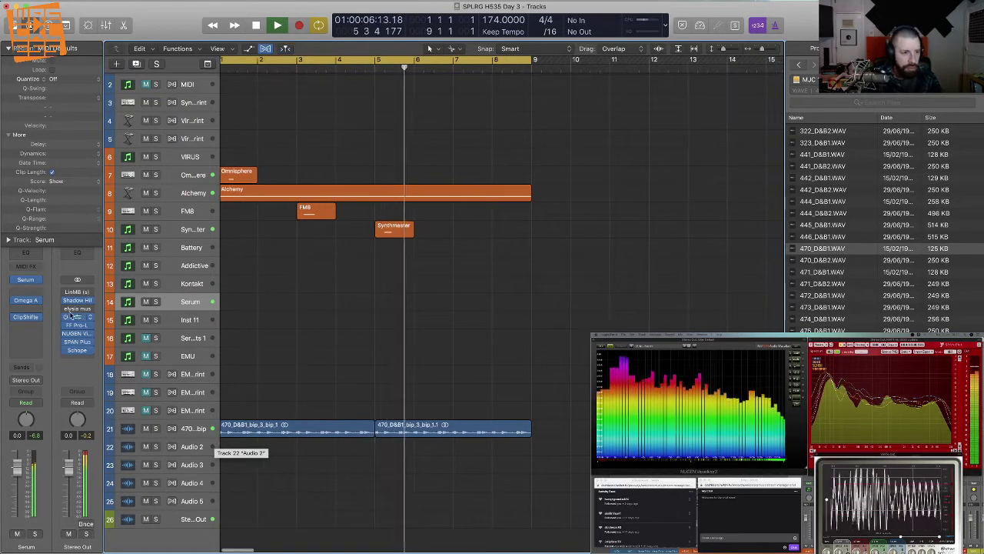
# Reopen Serum during playback and set oscillator B's octave to +1.
pyautogui.click(26, 281)
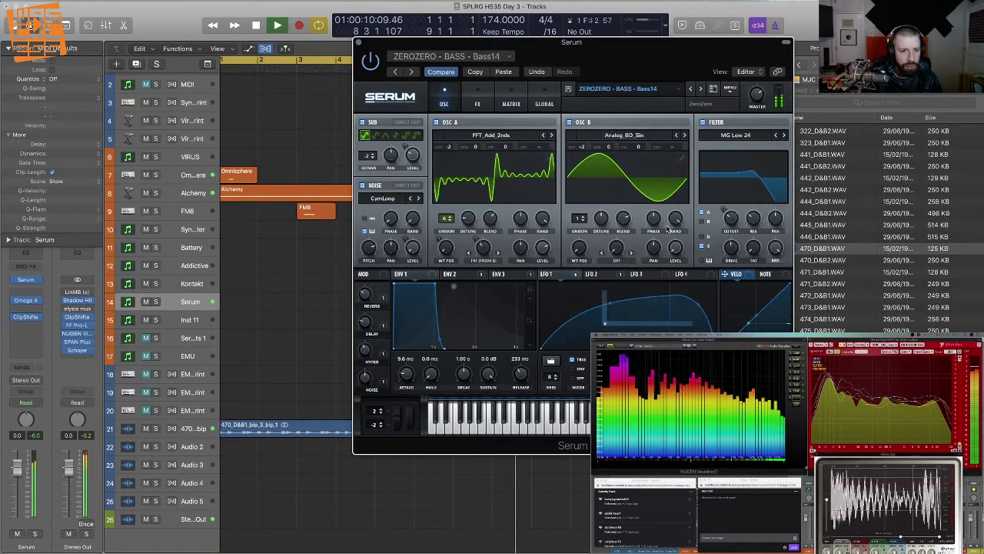
pyautogui.moveTo(447, 246); pyautogui.dragTo(451, 194)
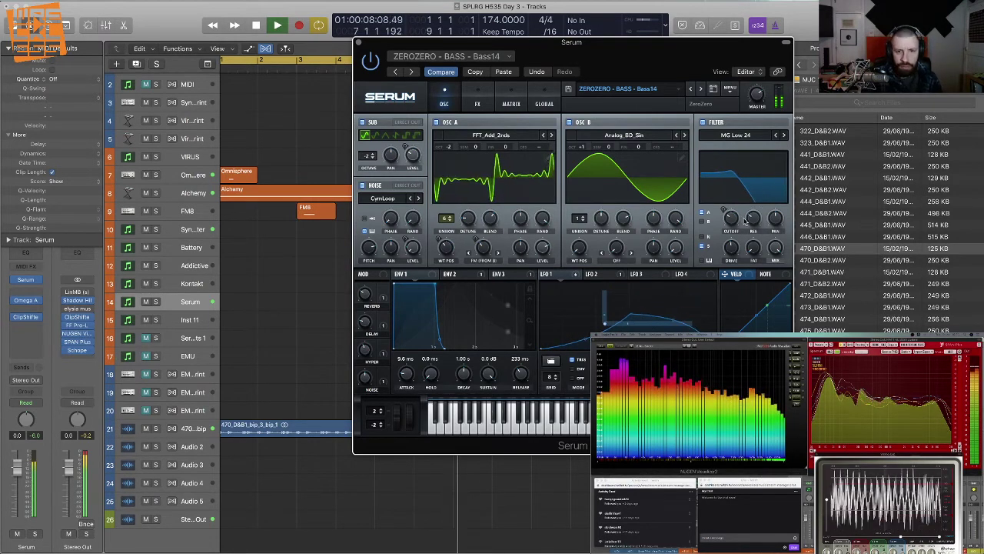
pyautogui.moveTo(732, 220)
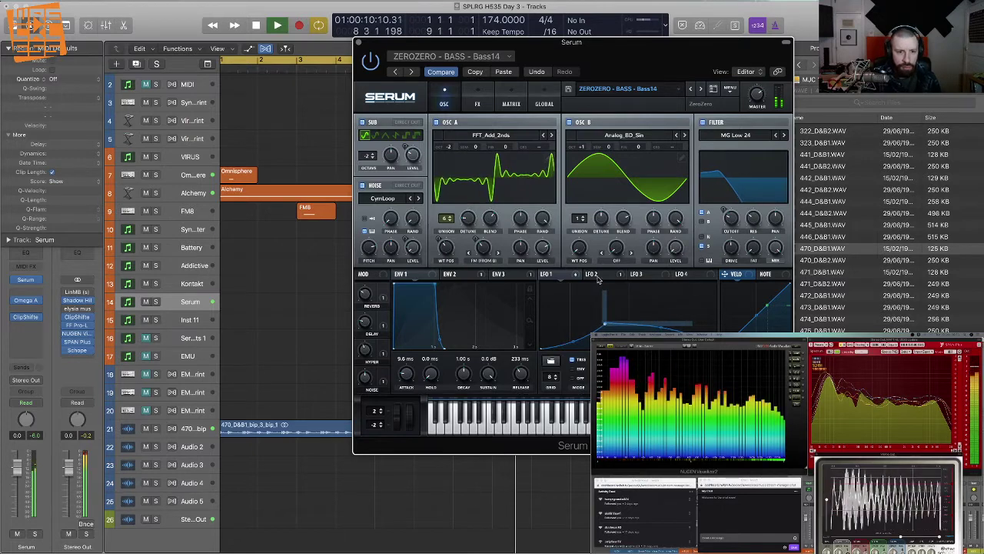
# Examine the patch's LFO 1, LFO 2, Env 2 and Env 3 shapes and their modulation matrix assignments.
pyautogui.moveTo(567, 277); pyautogui.dragTo(727, 212)
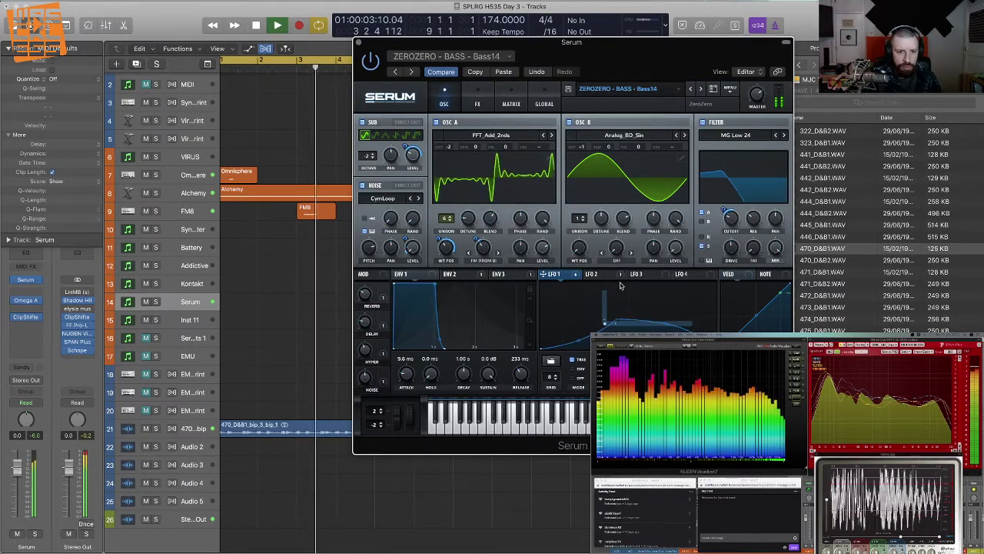
pyautogui.click(605, 276)
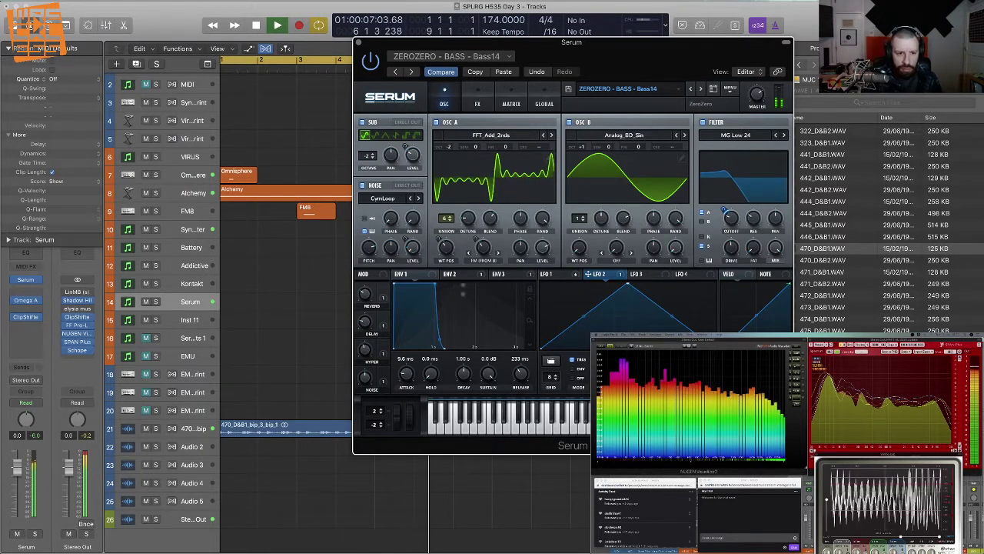
pyautogui.click(471, 276)
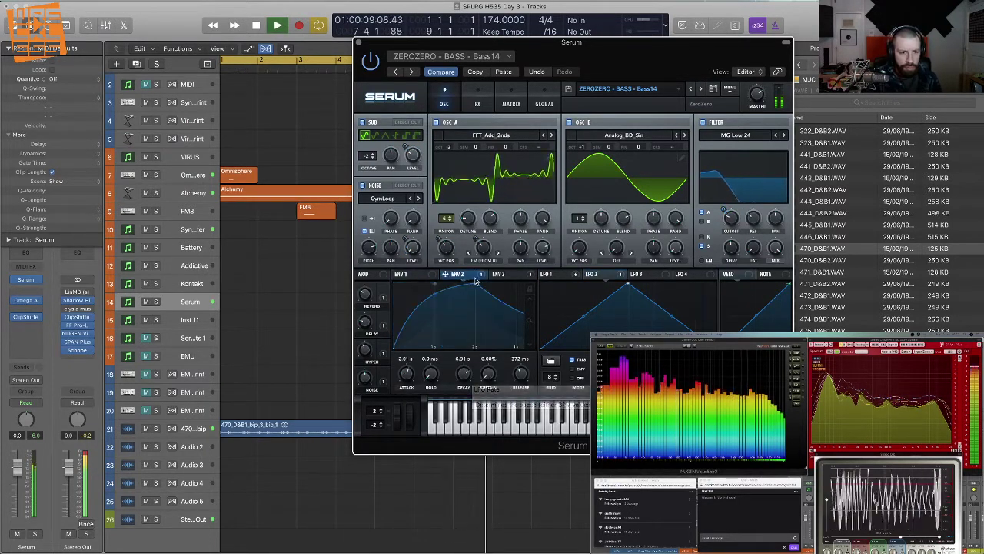
pyautogui.click(500, 275)
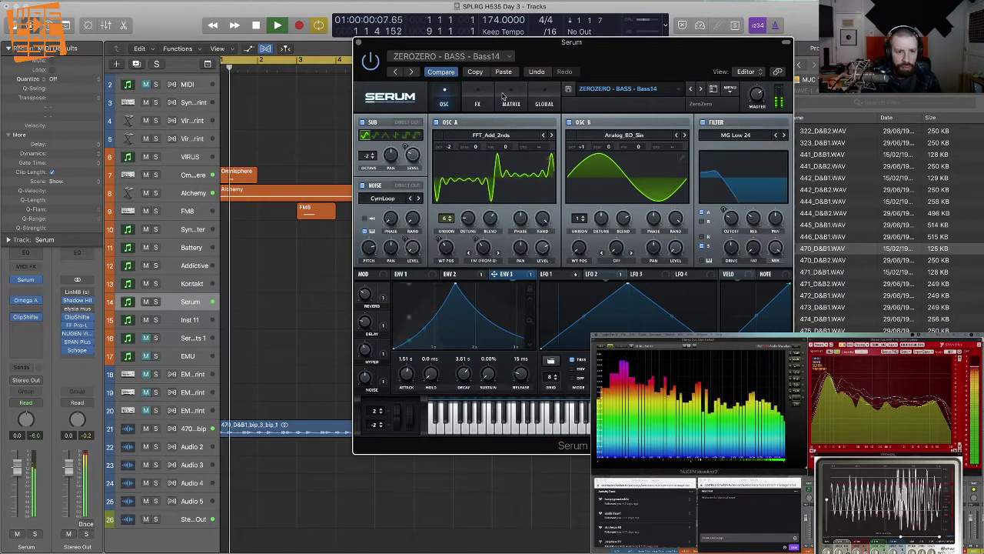
pyautogui.click(477, 98)
pyautogui.click(515, 101)
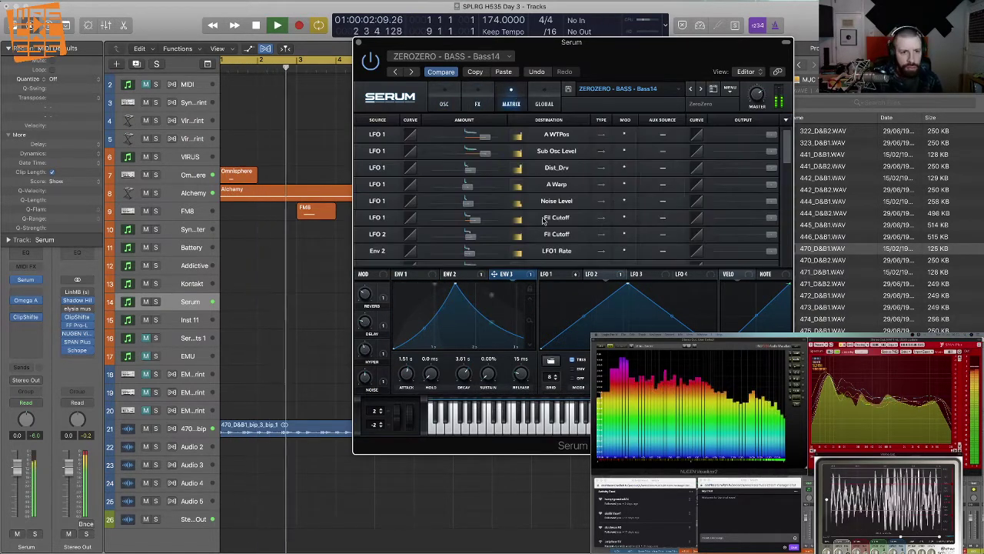
pyautogui.scroll(-8, 478, 219)
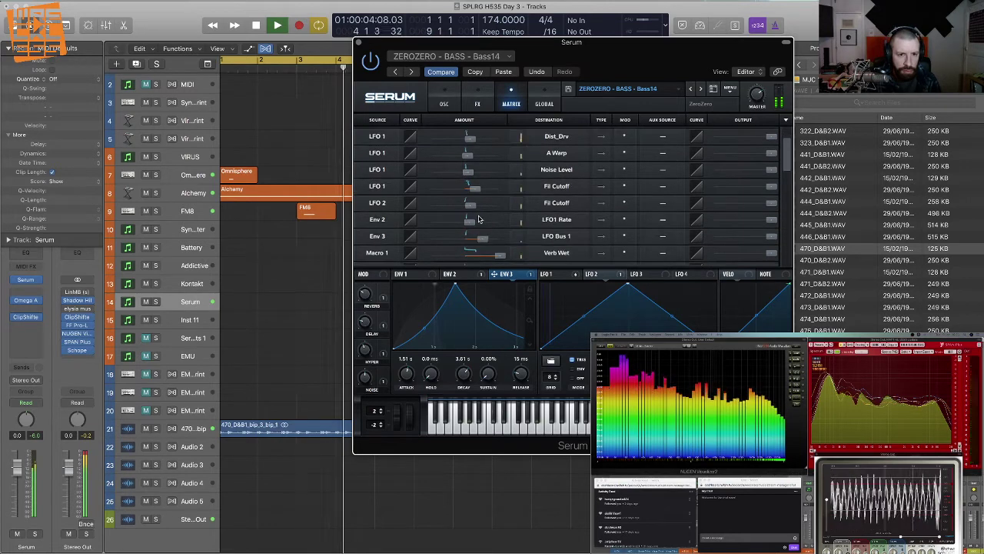
pyautogui.scroll(8, 478, 219)
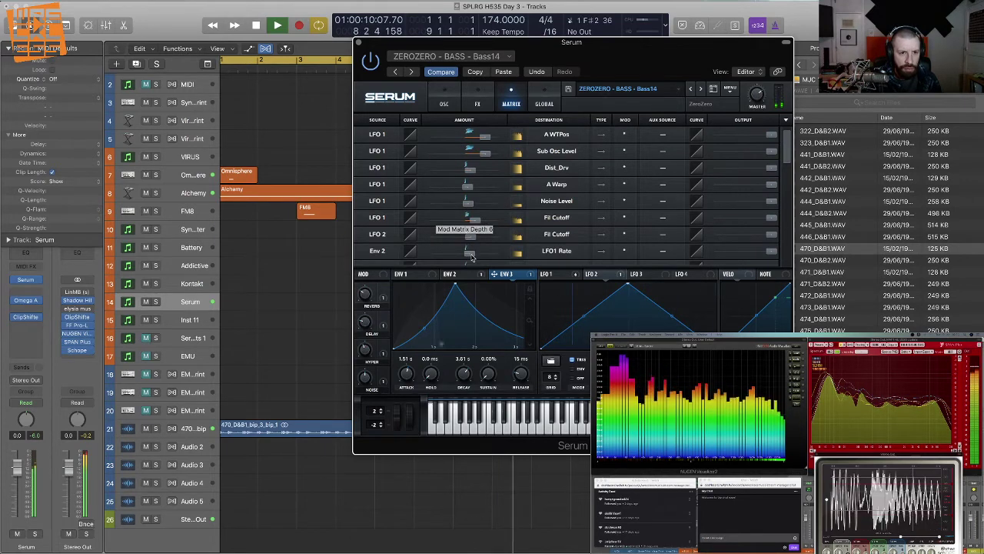
# Adjust the Env 2 to LFO1 Rate modulation depth to about 13 while auditioning, and close the Serum window.
pyautogui.moveTo(471, 255); pyautogui.dragTo(470, 254)
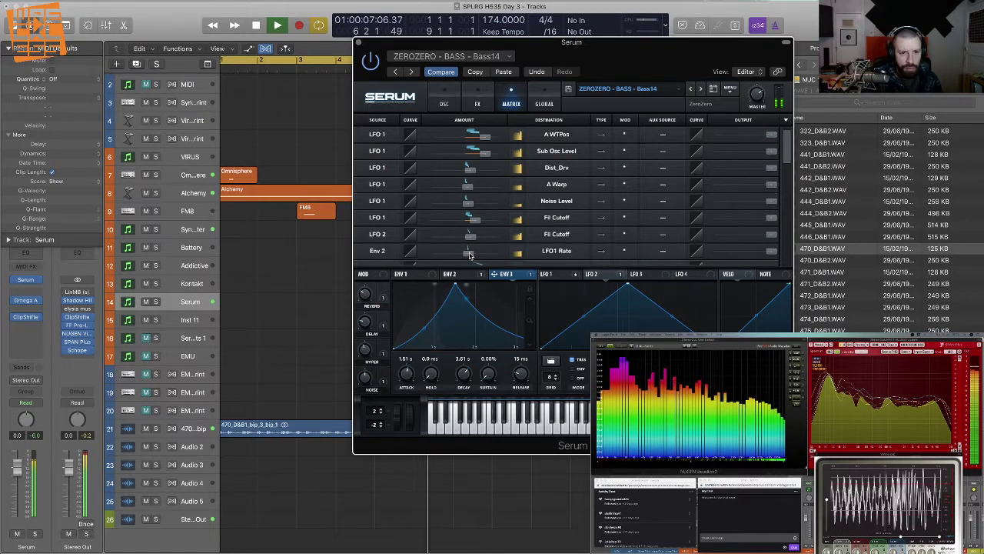
pyautogui.moveTo(471, 256)
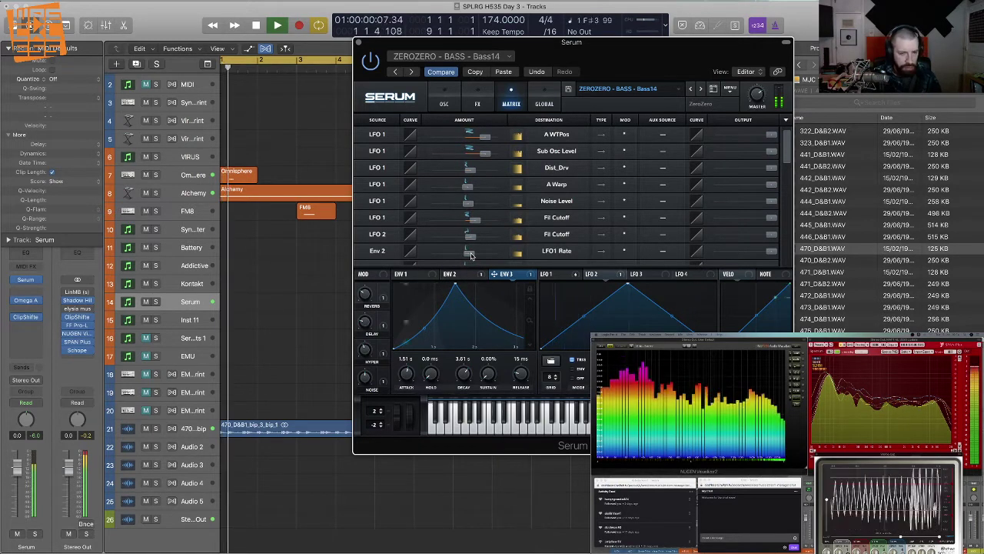
pyautogui.moveTo(471, 255)
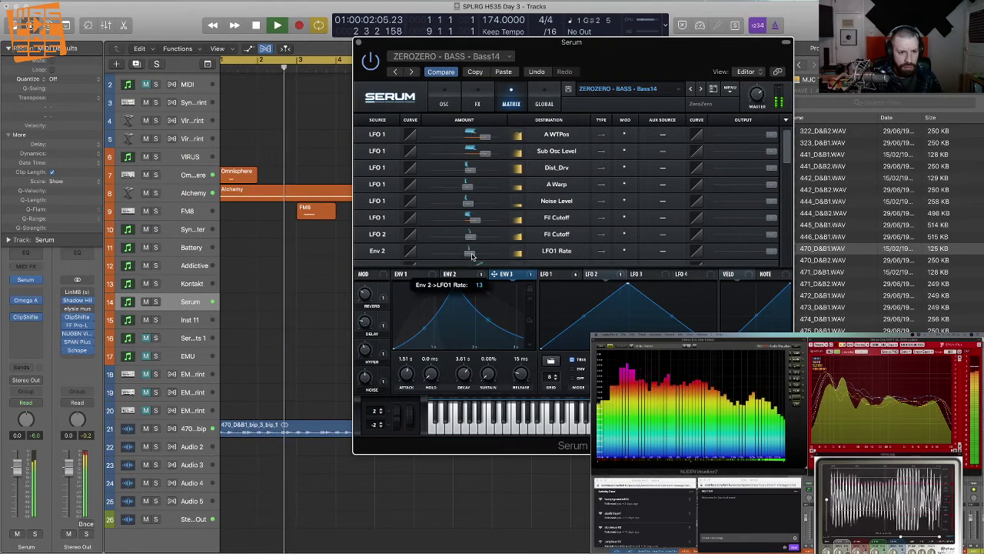
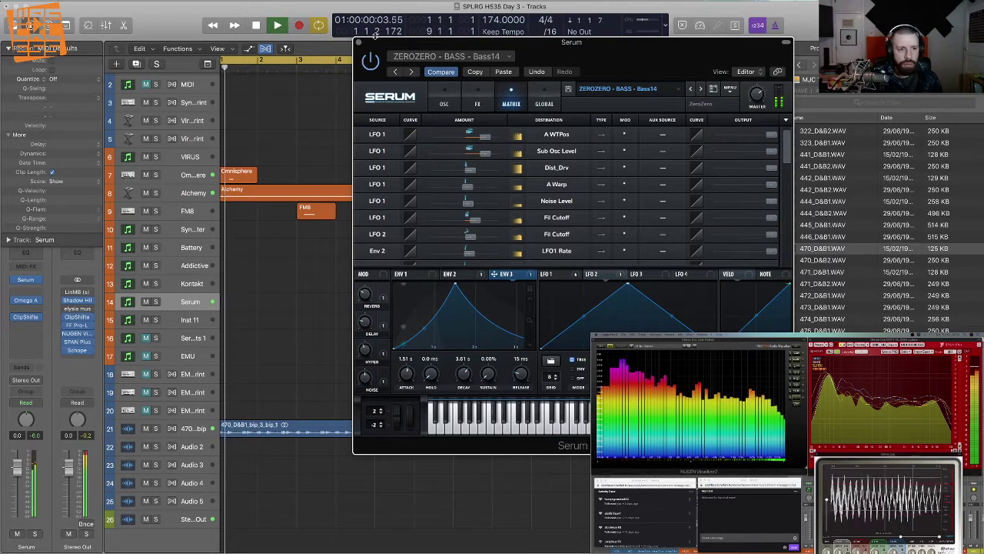
pyautogui.press('super+w')
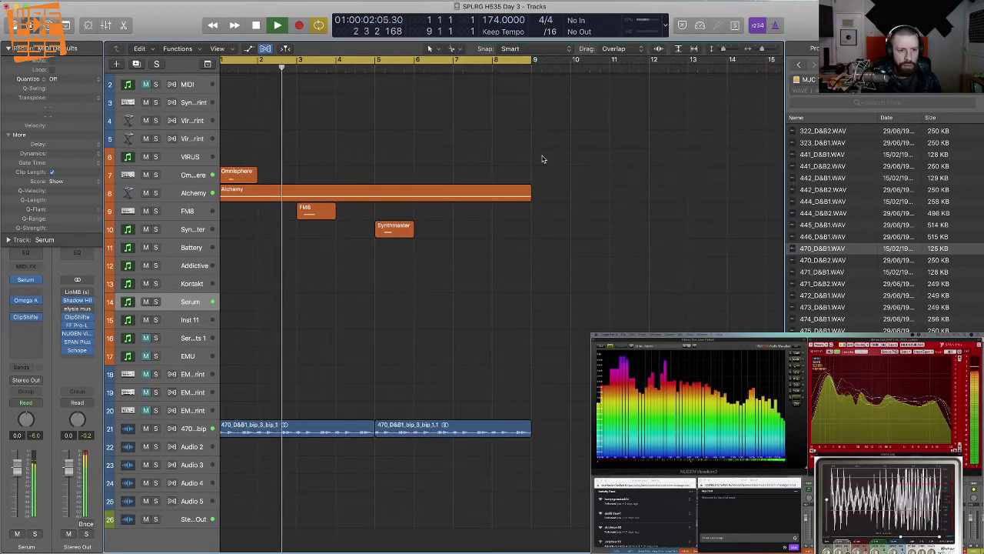
# Insert a stereo FF Pro-Q 3 on the Serum track between Omega A and the clipper plug-in.
pyautogui.hscroll(-1, 543, 158)
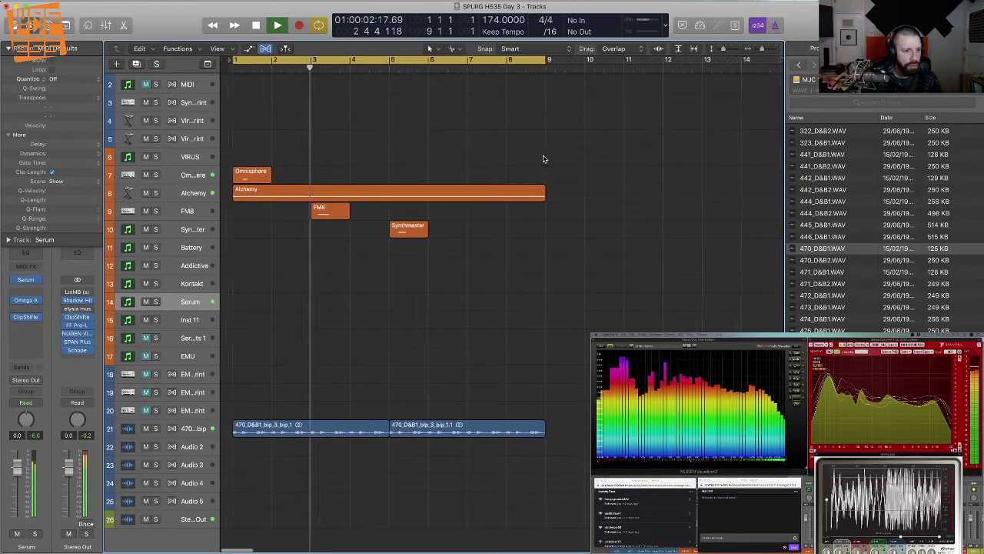
pyautogui.click(25, 308)
pyautogui.moveTo(61, 357)
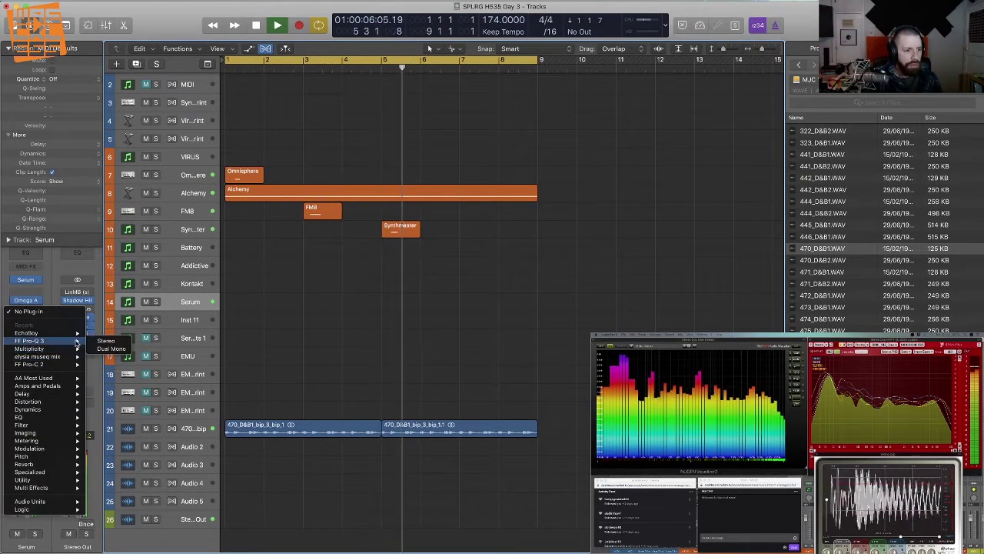
pyautogui.click(106, 341)
pyautogui.press('v')
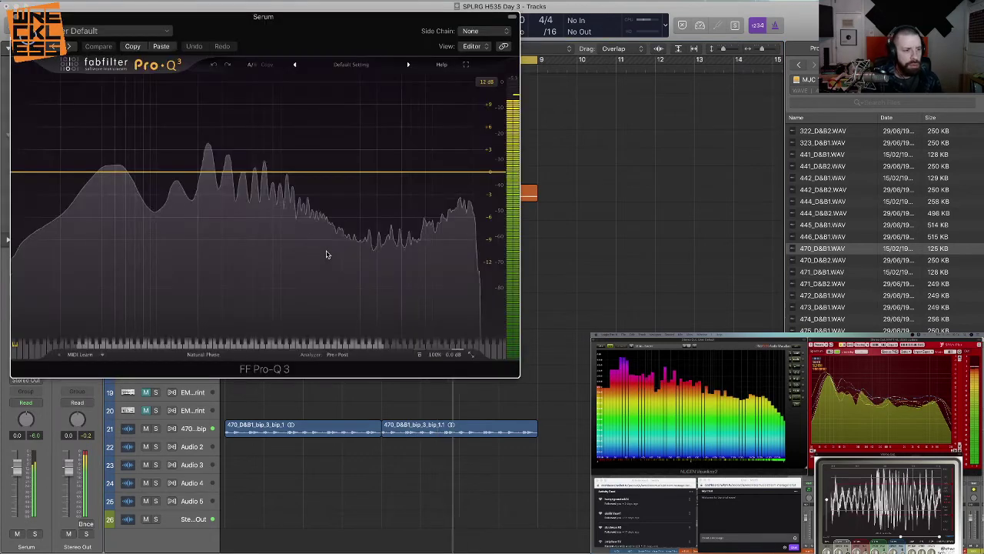
# Add a side-only low shelf at about 37 Hz and -5.4 dB, and give it a downward dynamic range.
pyautogui.moveTo(38, 173); pyautogui.dragTo(96, 192)
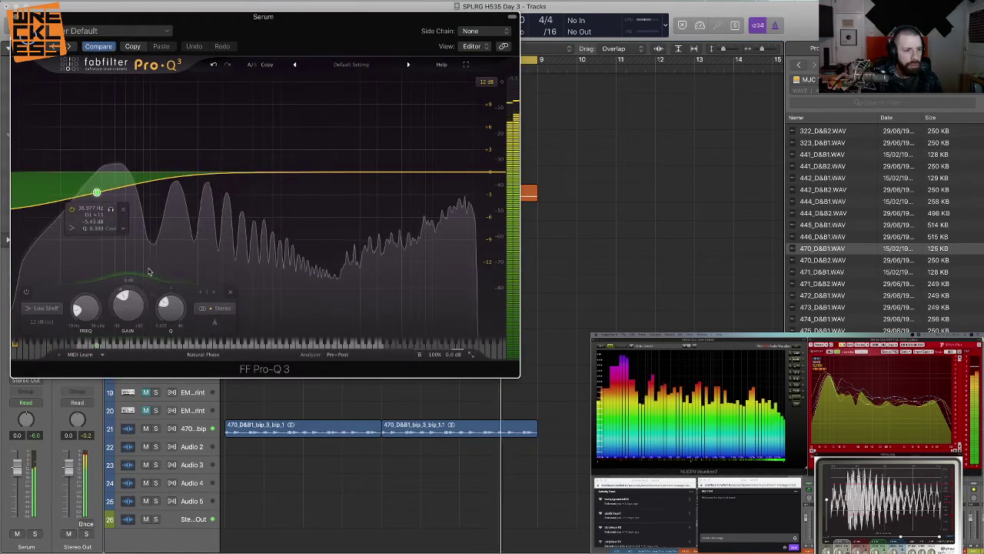
pyautogui.click(227, 312)
pyautogui.click(223, 288)
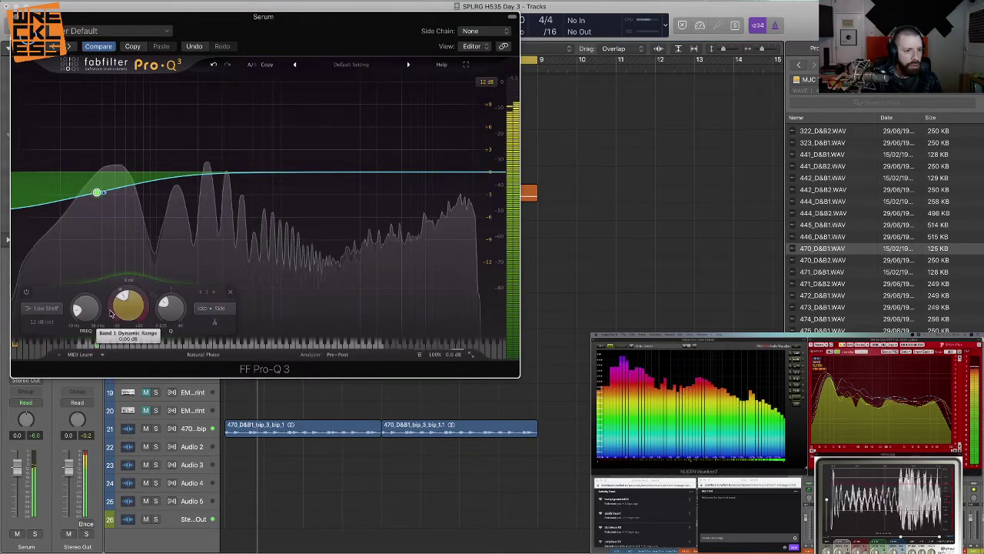
pyautogui.moveTo(112, 333); pyautogui.dragTo(119, 395)
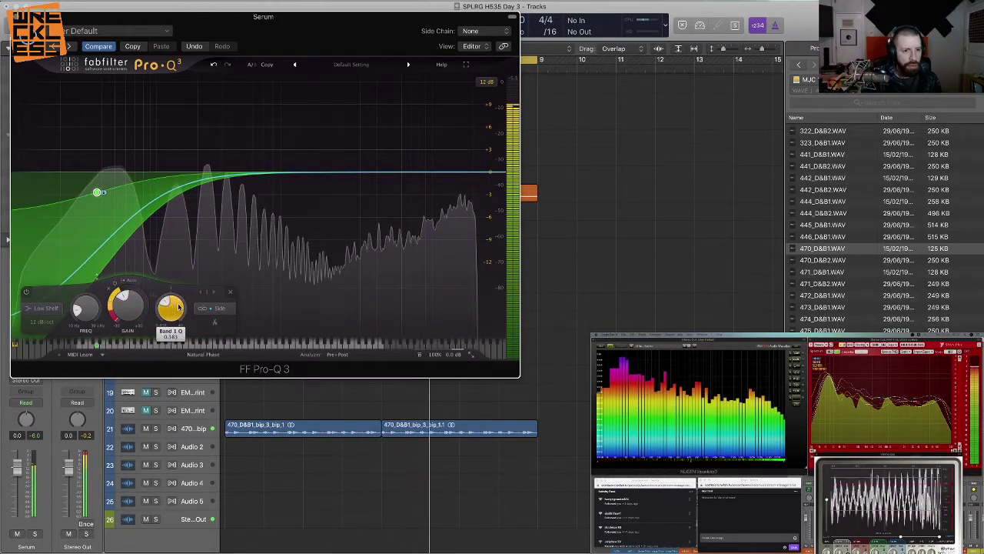
# Add a stereo high shelf at about 14 kHz and -24.6 dB, and close the equalizer window.
pyautogui.moveTo(481, 188); pyautogui.dragTo(479, 241)
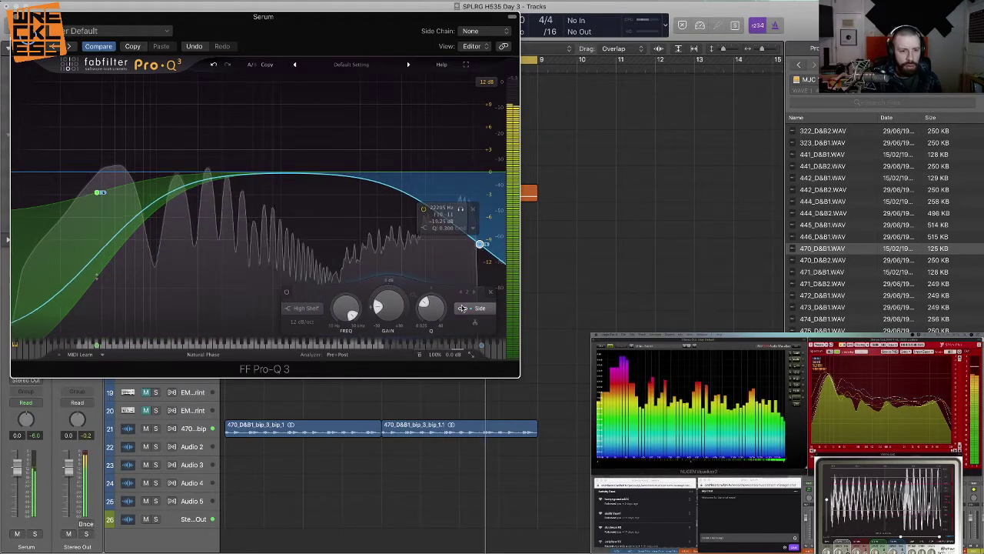
pyautogui.click(464, 308)
pyautogui.click(484, 276)
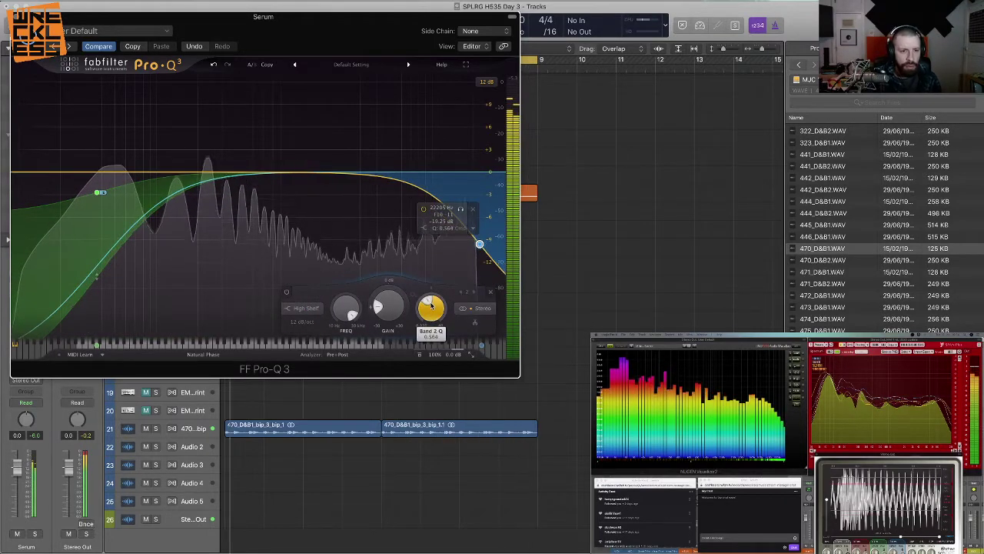
pyautogui.moveTo(463, 266); pyautogui.dragTo(449, 275)
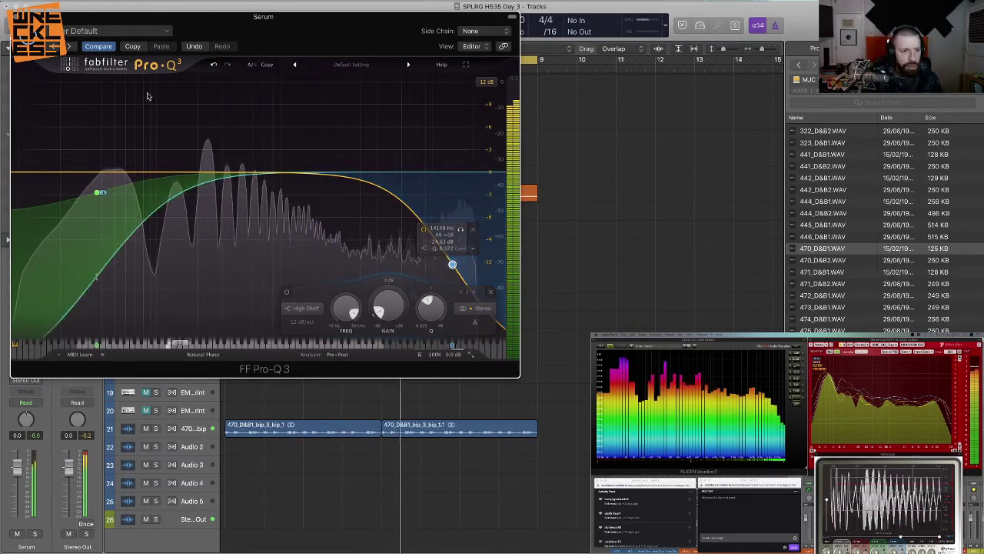
pyautogui.click(17, 17)
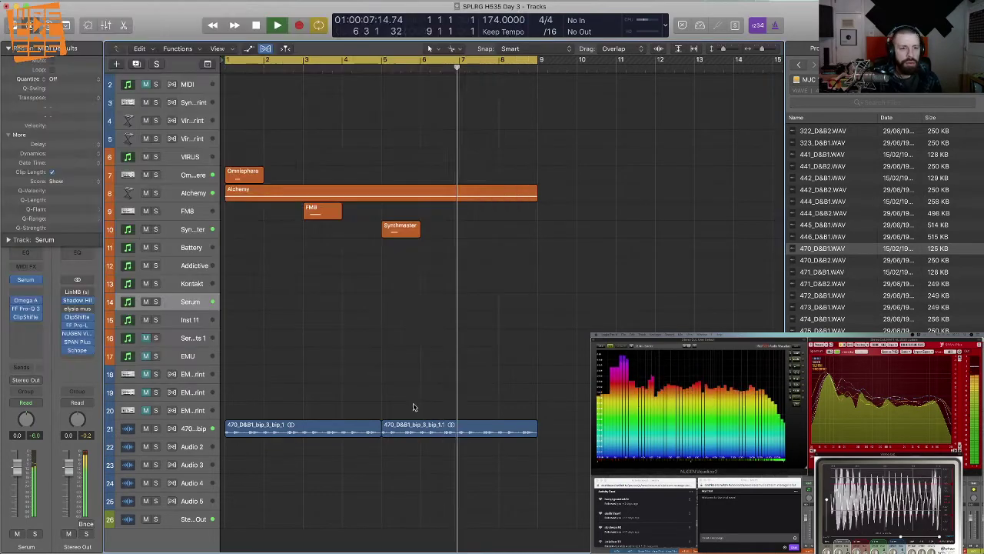
# Record a sustained bass note on the Serum track across bars 1 to 8, stop playback and open the region's notes.
pyautogui.press('r')
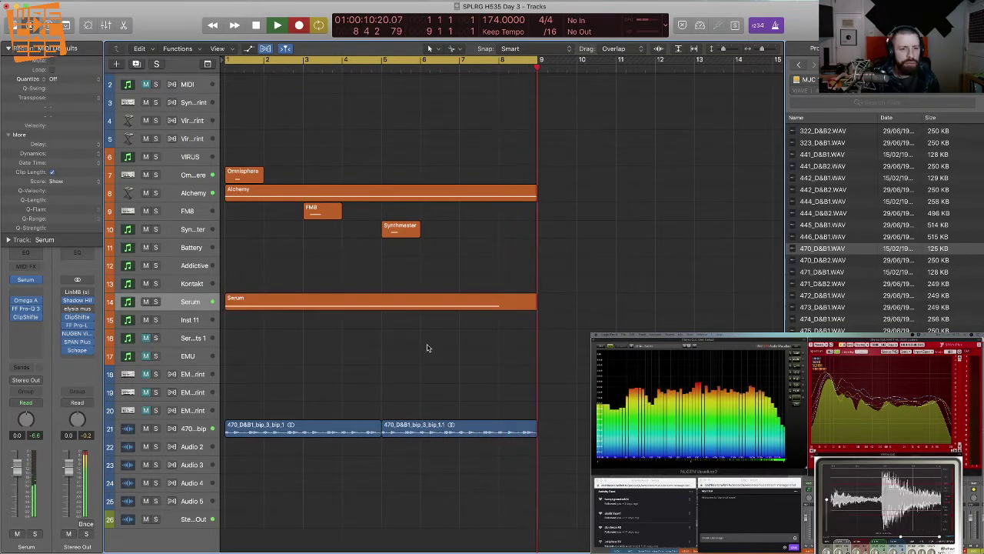
pyautogui.press('space')
pyautogui.doubleClick(309, 307)
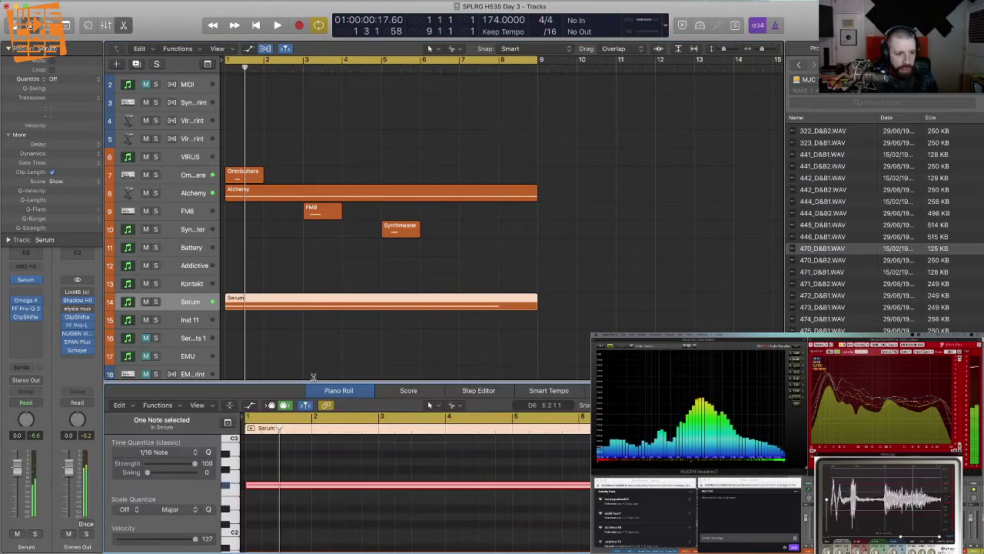
# Close the note editor and play the whole loop with the sustained Serum bass, stopping around bar 5.
pyautogui.press('space')
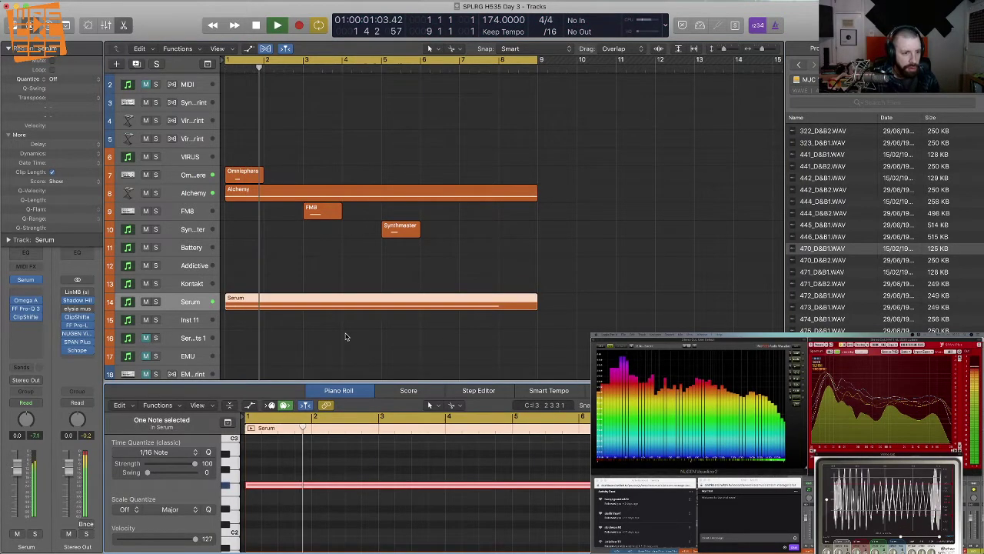
pyautogui.press('e')
pyautogui.click(279, 356)
pyautogui.press('super+Down')
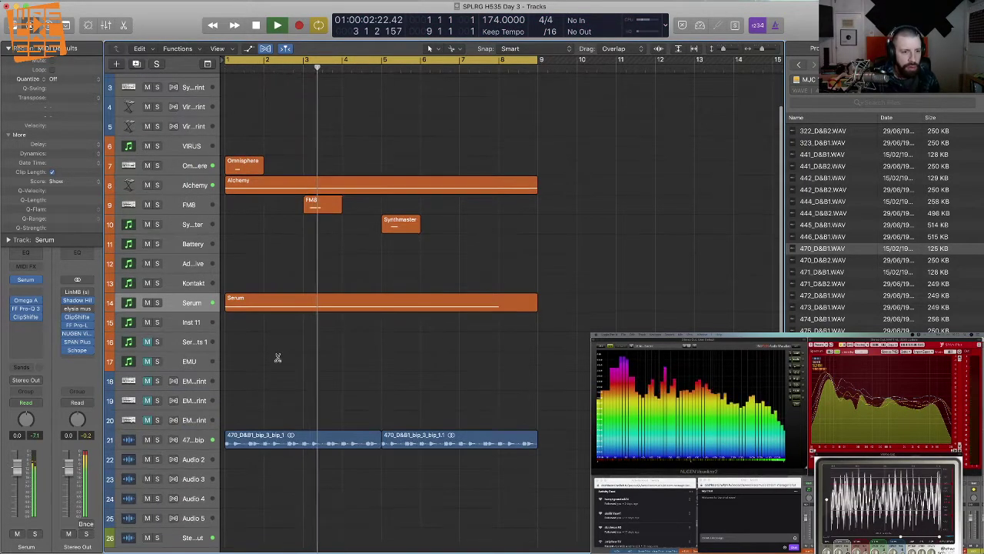
pyautogui.press('super+Up')
pyautogui.press('super+Up')
pyautogui.press('super+Up')
pyautogui.press('super+Left')
pyautogui.press('super+Left')
pyautogui.press('super+Left')
pyautogui.press('super+Up')
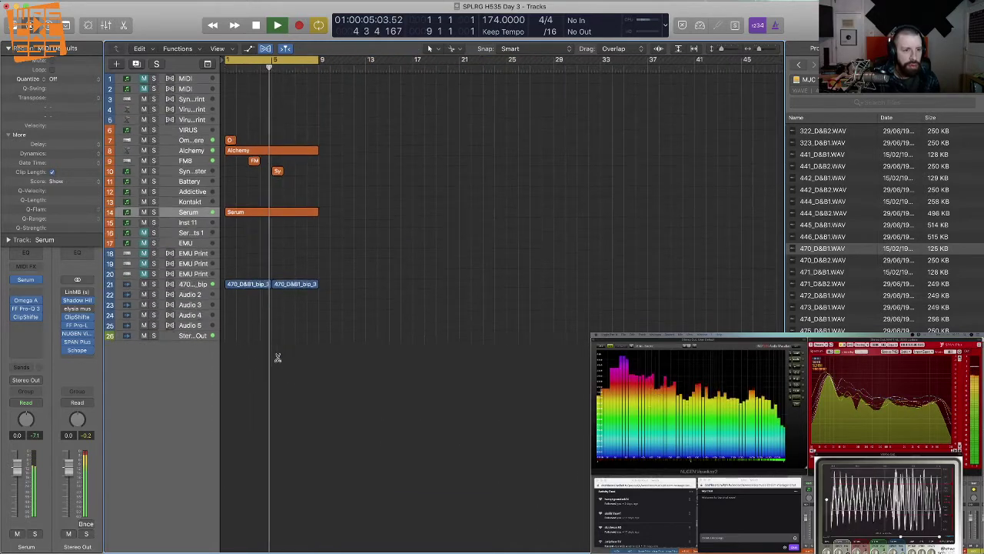
pyautogui.press('space')
# Move all recorded instrument regions and both break regions together so that they start at bar 33.
pyautogui.moveTo(355, 297); pyautogui.dragTo(213, 121)
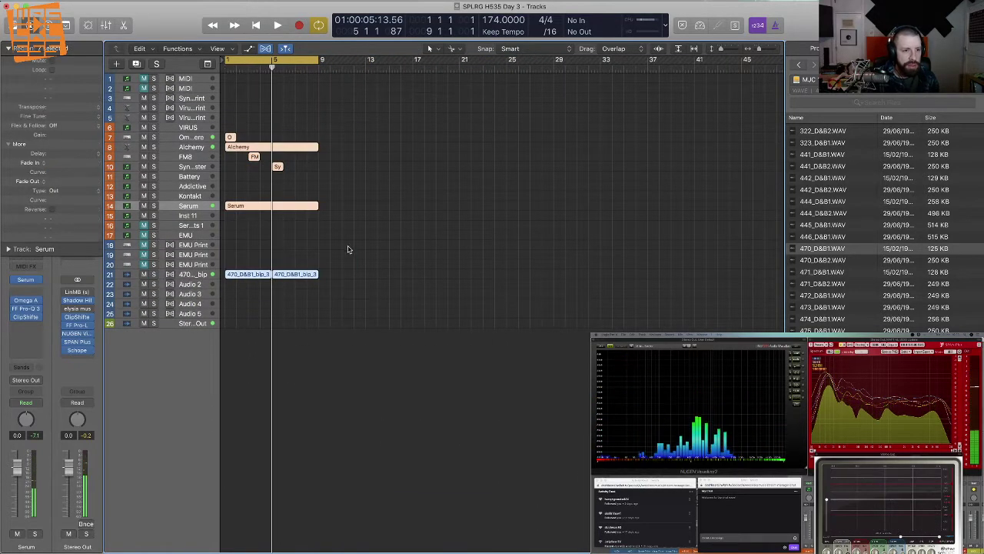
pyautogui.click(359, 304)
pyautogui.moveTo(358, 303); pyautogui.dragTo(223, 141)
pyautogui.moveTo(259, 276); pyautogui.dragTo(613, 273)
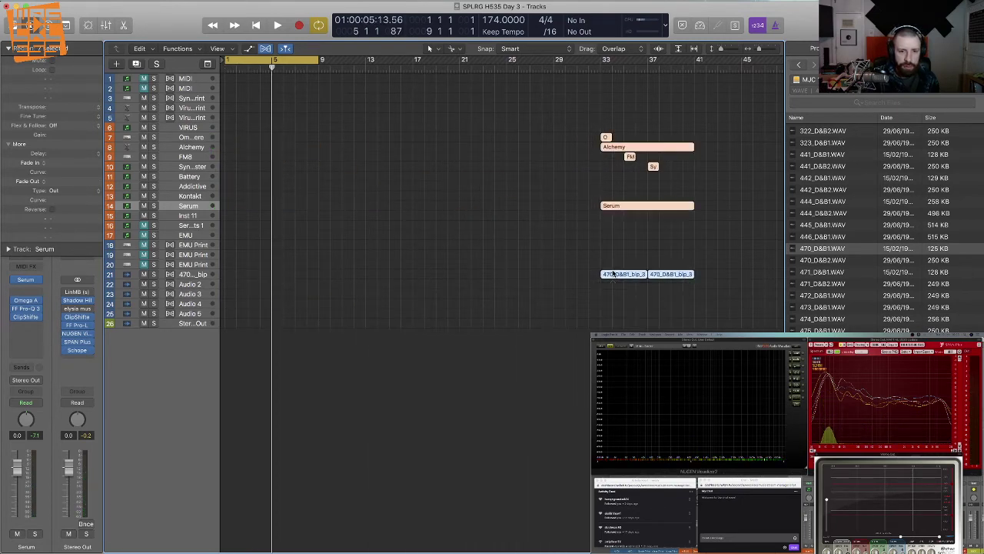
pyautogui.hotkey('alt', 'Left')
pyautogui.hotkey('alt', 'Left')
pyautogui.hotkey('alt', 'Left')
pyautogui.hotkey('alt', 'Right')
pyautogui.hotkey('alt', 'Right')
pyautogui.click(608, 266)
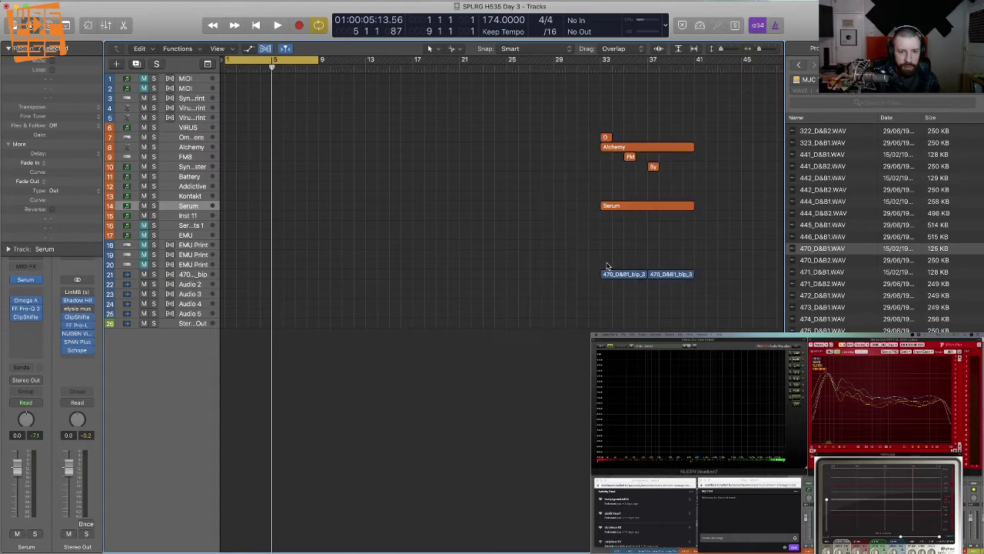
# Copy the eight-bar Alchemy region back to the start so that its copies fill bars 1 to 32.
pyautogui.moveTo(616, 147); pyautogui.dragTo(254, 146)
pyautogui.moveTo(257, 146); pyautogui.dragTo(356, 148)
pyautogui.moveTo(369, 171); pyautogui.dragTo(275, 143)
pyautogui.moveTo(292, 144); pyautogui.dragTo(455, 148)
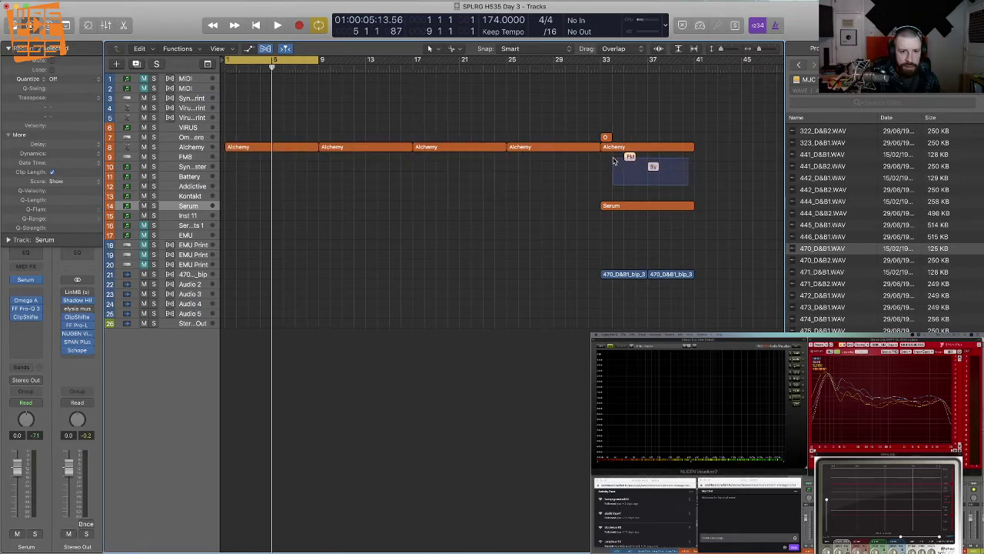
# Copy the Omnisphere, FM8 and Synthmaster group to start at bars 9 and 25, and the break pair to bars 17 and 25.
pyautogui.moveTo(613, 160); pyautogui.dragTo(512, 140)
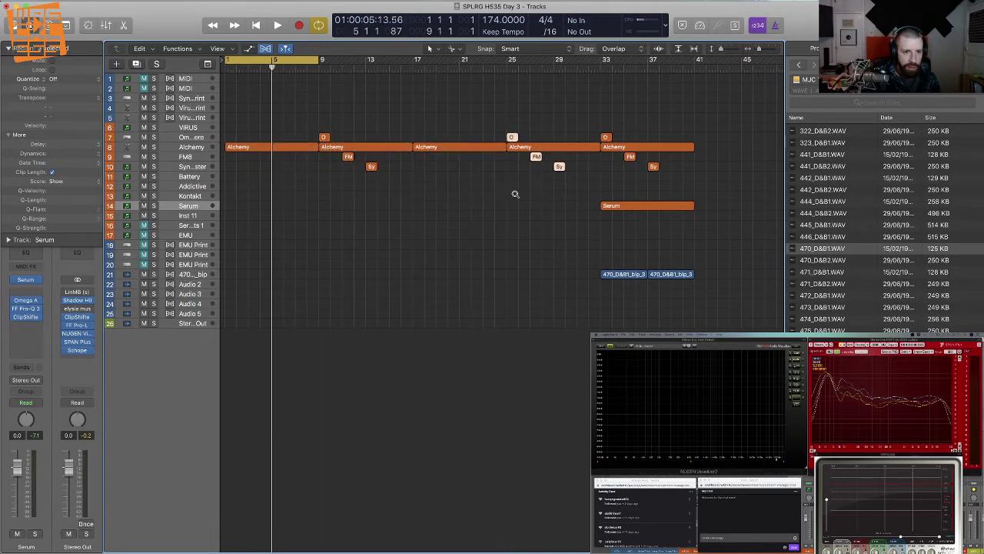
pyautogui.moveTo(695, 306); pyautogui.dragTo(622, 275)
pyautogui.moveTo(623, 274); pyautogui.dragTo(536, 279)
# Shorten the break region before bar 33 so it ends about three beats earlier, and give it a fade-out of 120.
pyautogui.press('super+Right')
pyautogui.press('super+Right')
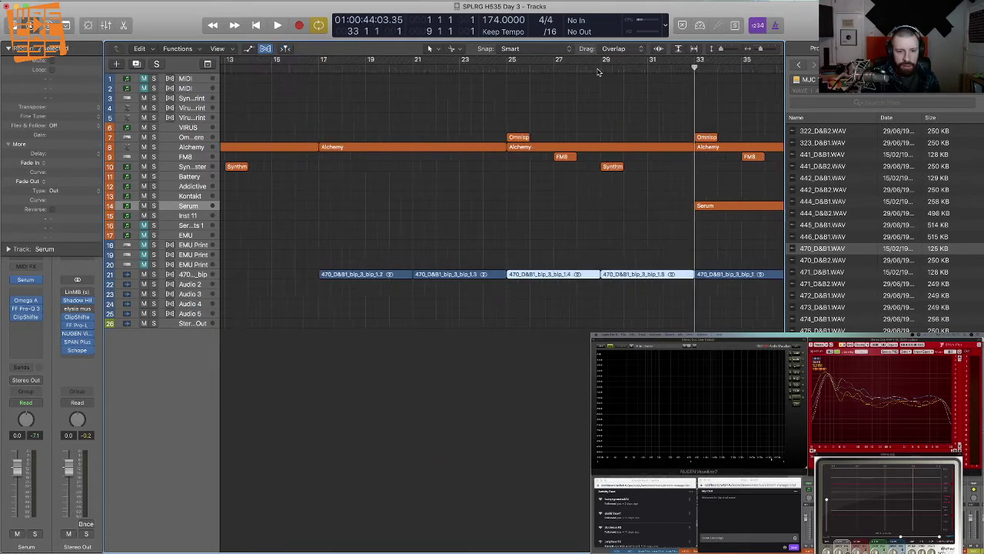
pyautogui.press('super+Down')
pyautogui.press('super+Down')
pyautogui.press('super+Down')
pyautogui.press('super+Left')
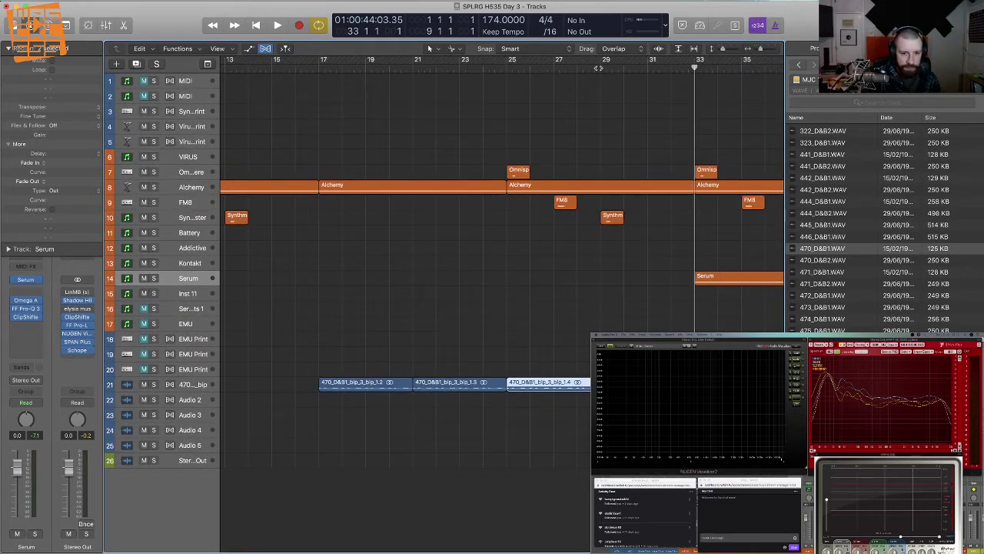
pyautogui.press('super+Down')
pyautogui.press('super+Down')
pyautogui.press('super+Down')
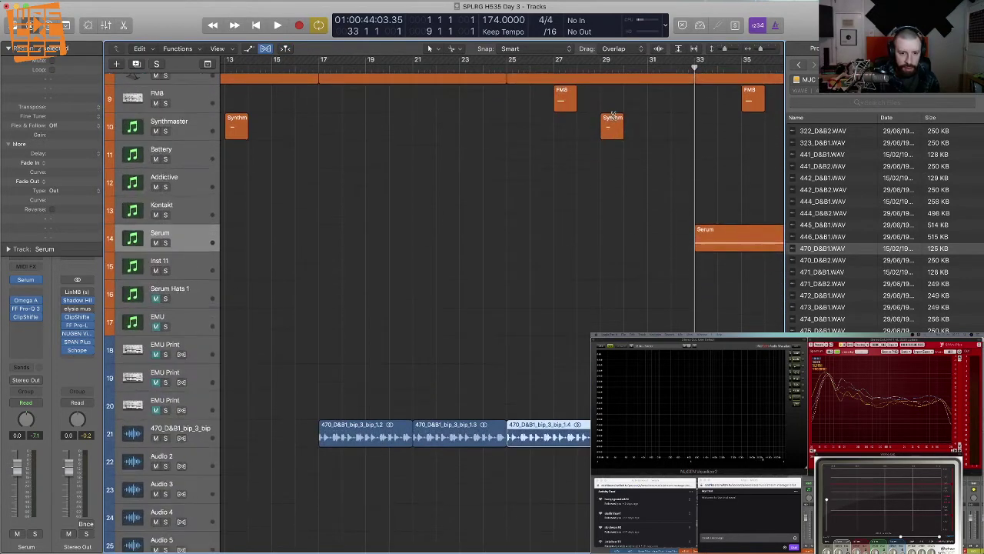
pyautogui.press('super+Down')
pyautogui.press('super+Down')
pyautogui.press('super+Right')
pyautogui.press('super+Right')
pyautogui.press('super+Right')
pyautogui.hscroll(5, 578, 200)
pyautogui.scroll(-1, 568, 254)
pyautogui.click(564, 262)
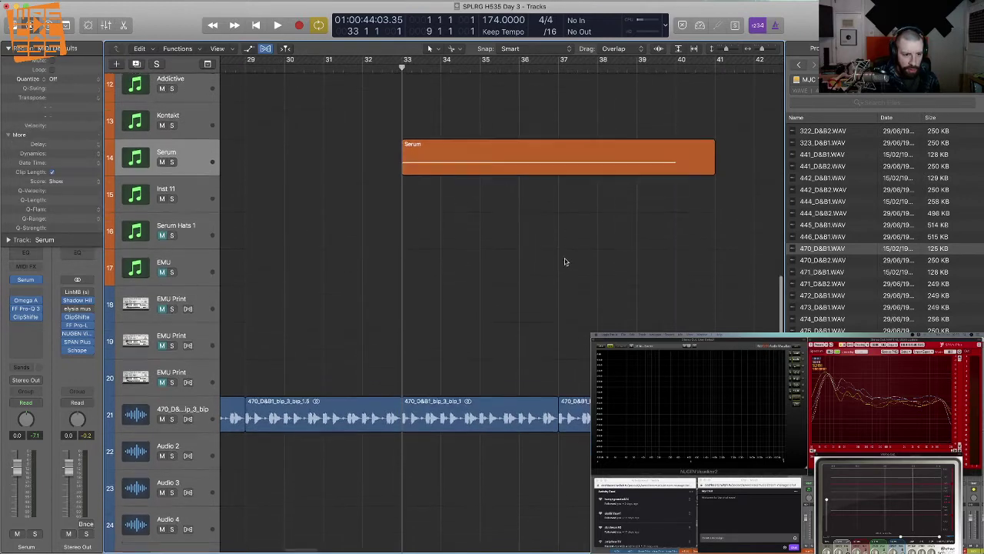
pyautogui.scroll(-1, 408, 402)
pyautogui.moveTo(397, 415); pyautogui.dragTo(372, 419)
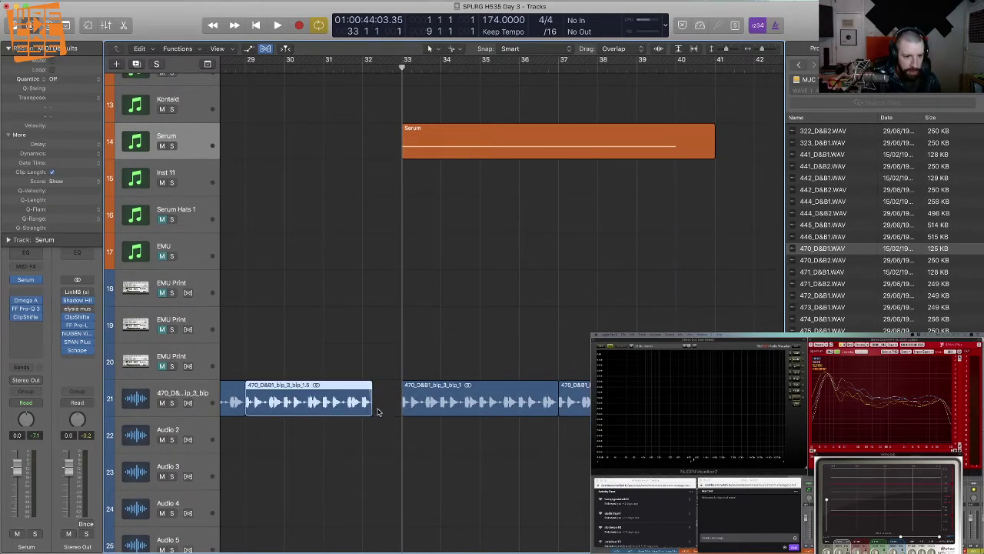
pyautogui.press('super+Right')
pyautogui.press('super+Right')
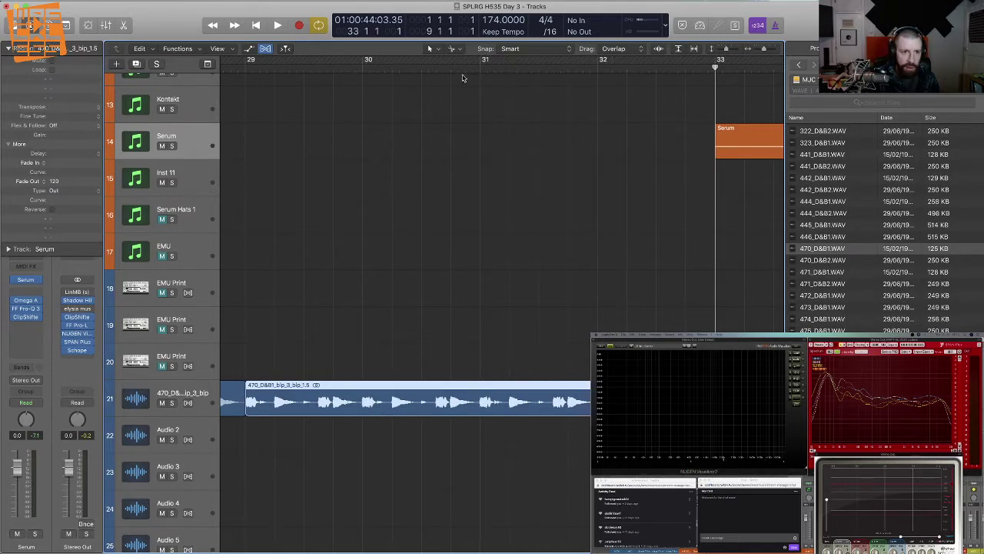
# Play the transition into bar 33, turn off the cycle range and restart playback from bar 1.
pyautogui.press('space')
pyautogui.click(575, 224)
pyautogui.press('super+Left')
pyautogui.press('super+Left')
pyautogui.press('super+Left')
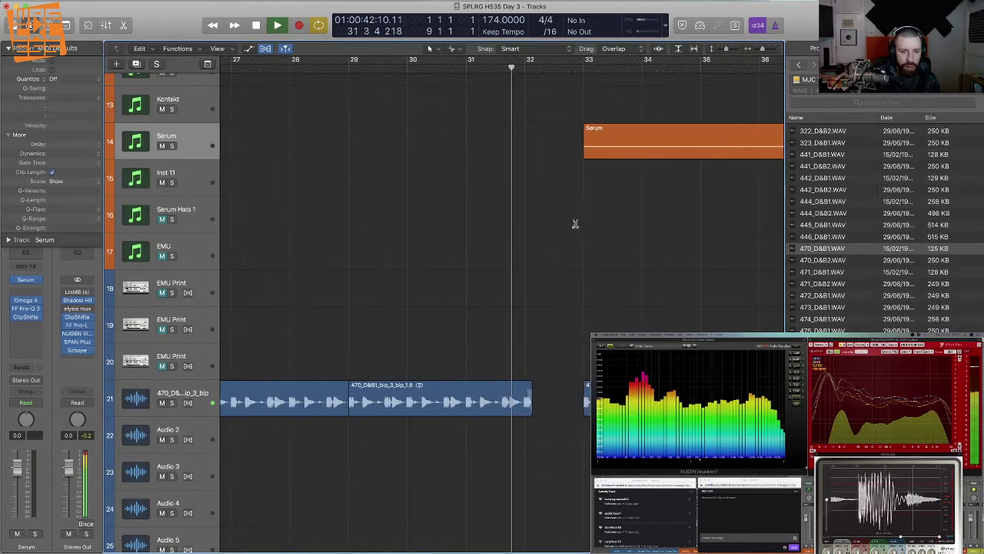
pyautogui.press('super+Up')
pyautogui.press('super+Up')
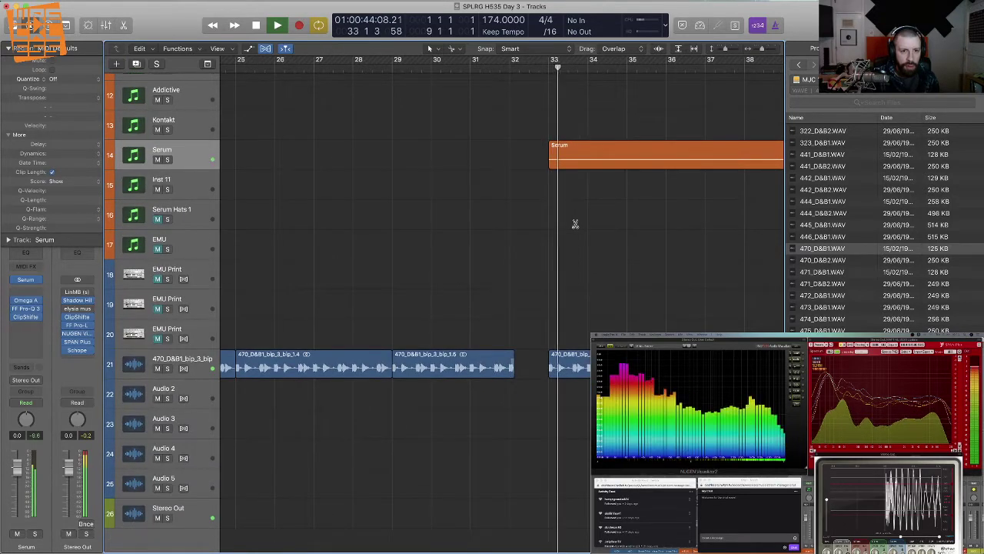
pyautogui.press('super+Left')
pyautogui.press('super+Left')
pyautogui.press('super+Up')
pyautogui.press('super+Up')
pyautogui.press('super+Up')
pyautogui.press('super+Up')
pyautogui.press('super+Up')
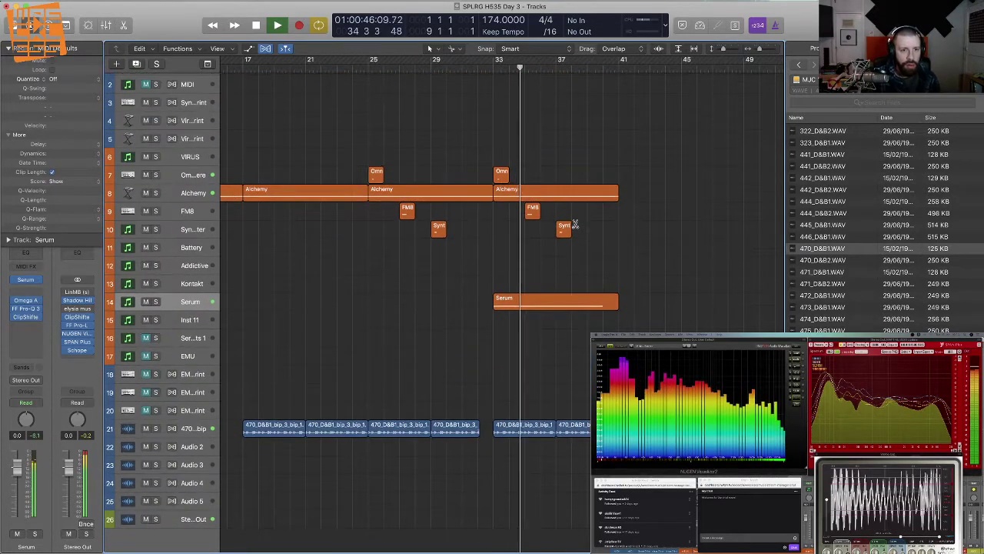
pyautogui.press('super+Left')
pyautogui.press('super+Left')
pyautogui.press('super+Up')
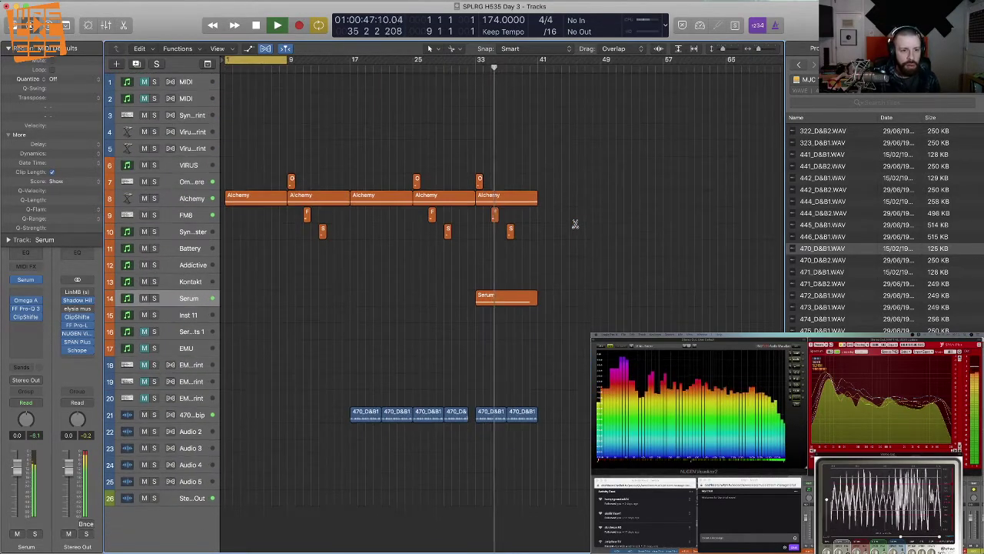
pyautogui.click(275, 60)
pyautogui.press('Return')
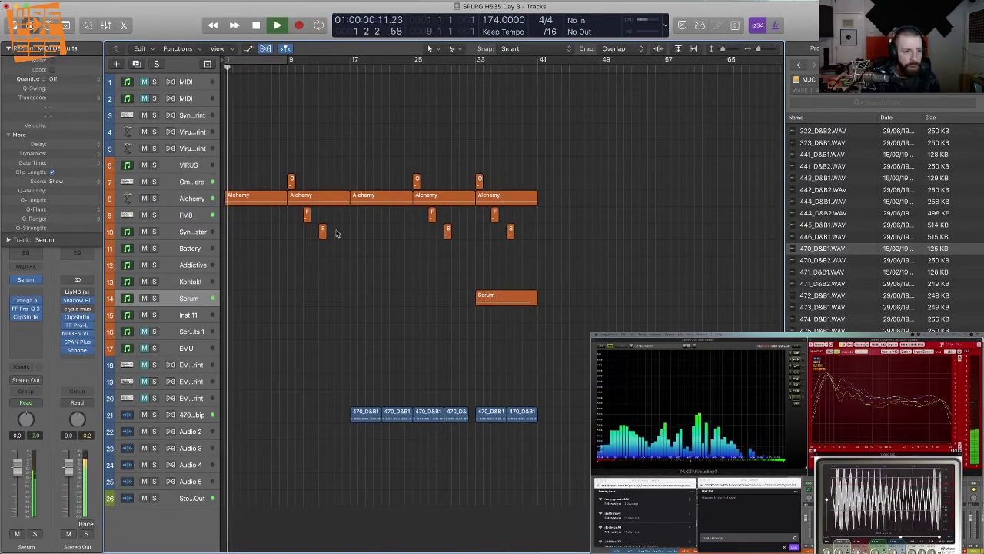
# Transpose all notes of the Alchemy region at bar 9 down an octave, close the note editor and restart playback.
pyautogui.doubleClick(321, 205)
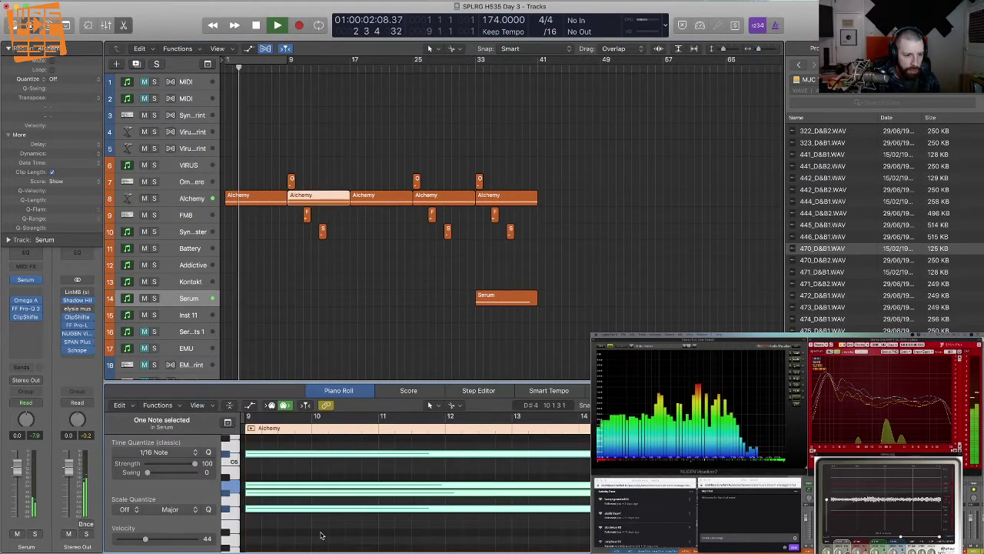
pyautogui.moveTo(321, 535); pyautogui.dragTo(289, 433)
pyautogui.press('BackSpace')
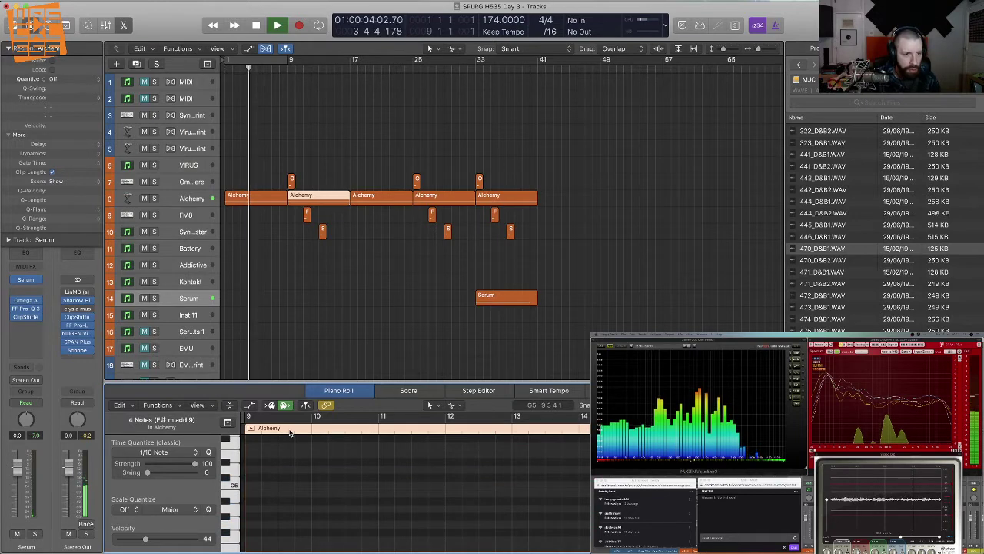
pyautogui.press('p')
pyautogui.click(316, 296)
pyautogui.press('super+Right')
pyautogui.press('super+Right')
pyautogui.press('super+Down')
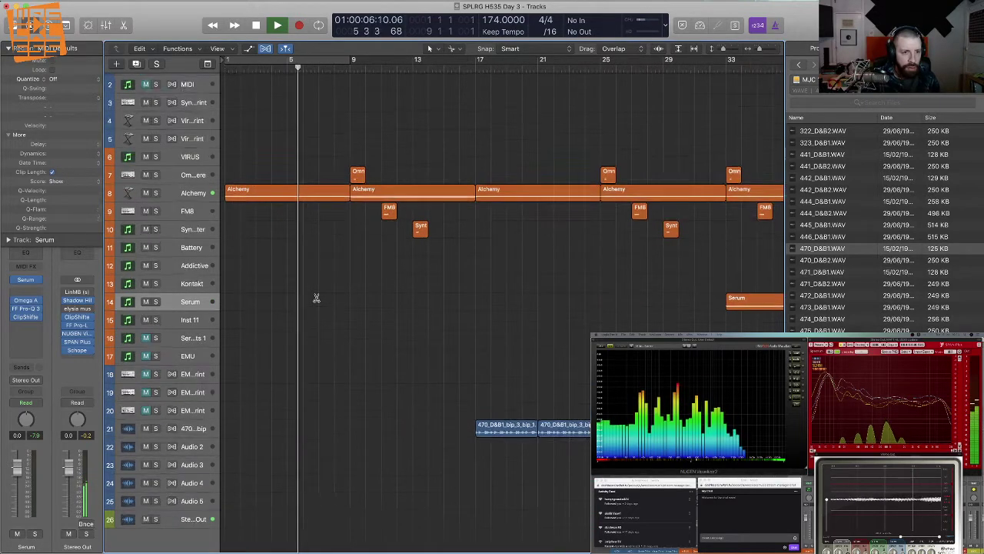
pyautogui.press('super+Down')
pyautogui.press('Return')
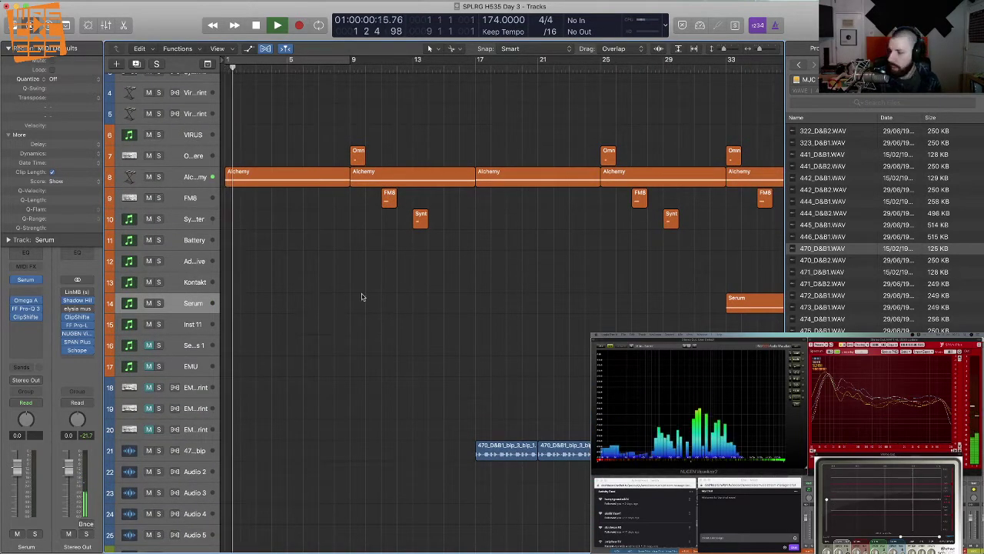
# Recolour the Alchemy region at bar 9 to a yellow-orange shade.
pyautogui.click(440, 179)
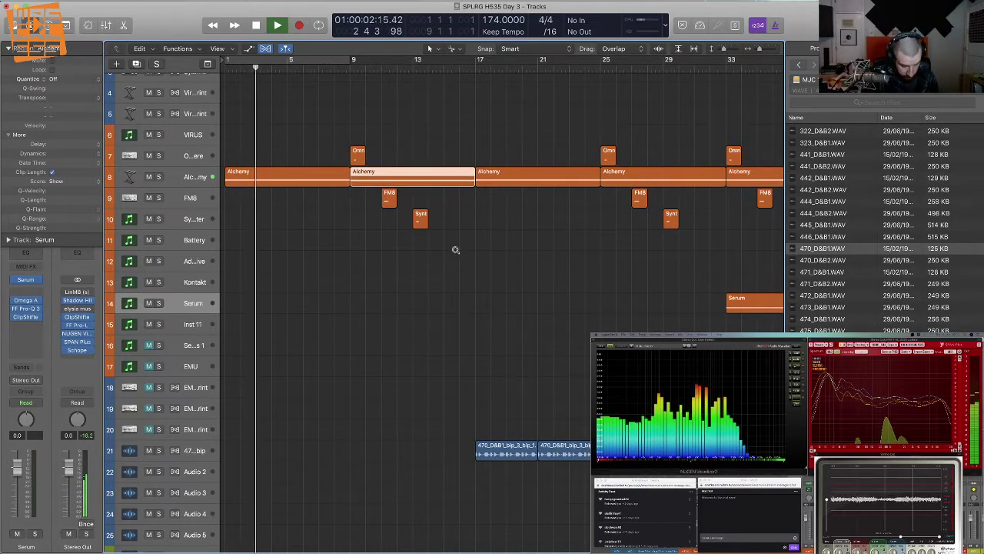
pyautogui.hotkey('alt', 'c')
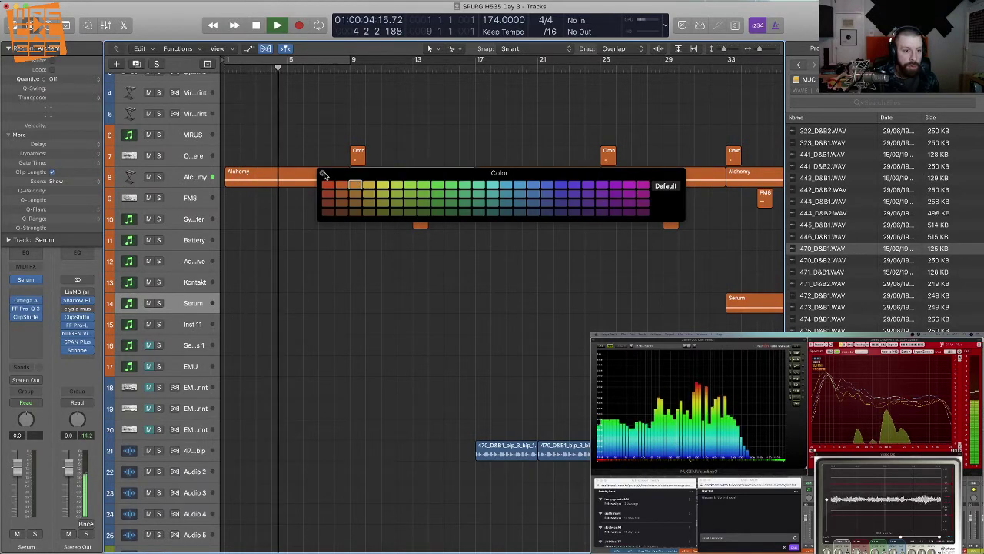
pyautogui.moveTo(323, 175); pyautogui.dragTo(331, 307)
pyautogui.click(329, 305)
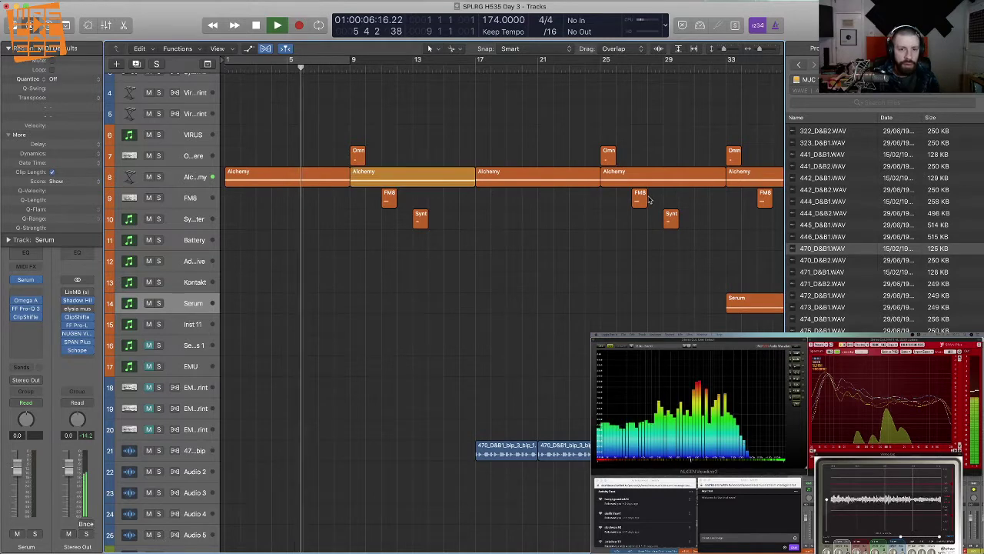
# Replace the Alchemy region at bar 25 with a copy of the yellow-orange one from bar 9.
pyautogui.click(648, 181)
pyautogui.press('BackSpace')
pyautogui.keyDown('alt'); pyautogui.moveTo(411, 179); pyautogui.dragTo(642, 179); pyautogui.keyUp('alt')
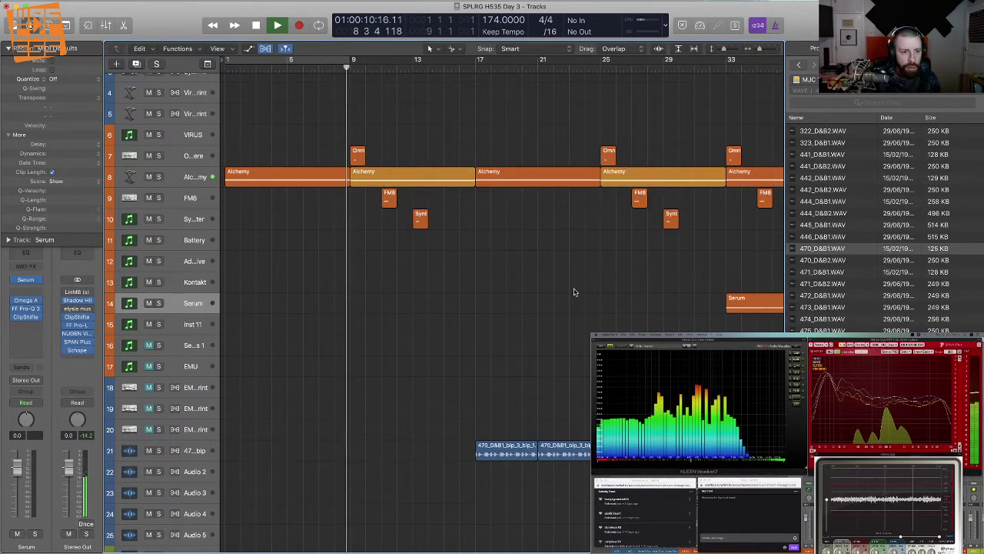
# Copy the Omnisphere, FM8 and Synthmaster group that starts at bar 9 so it also starts at bar 17.
pyautogui.press('super+Left')
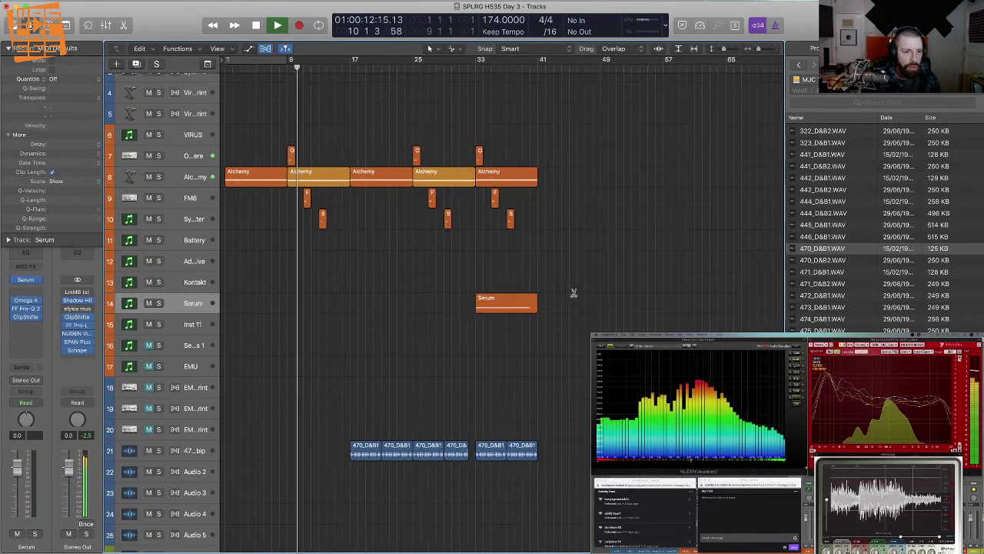
pyautogui.press('super+Left')
pyautogui.press('super+Up')
pyautogui.press('super+Up')
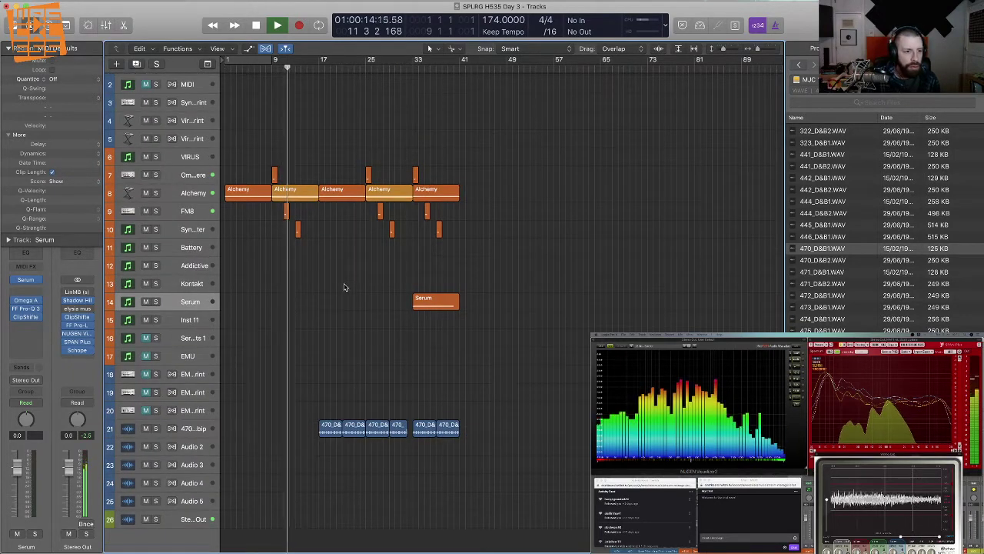
pyautogui.press('super+Right')
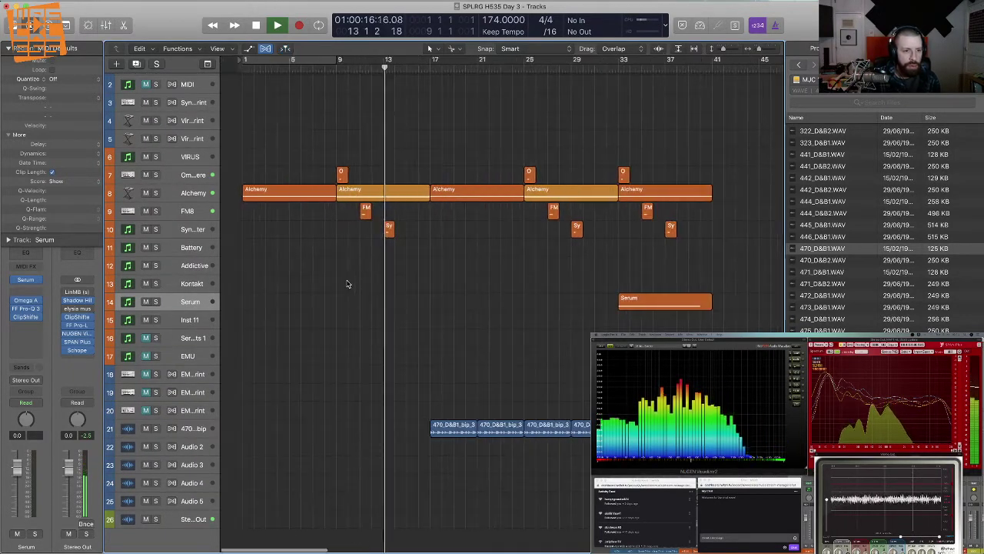
pyautogui.moveTo(412, 299); pyautogui.dragTo(332, 206)
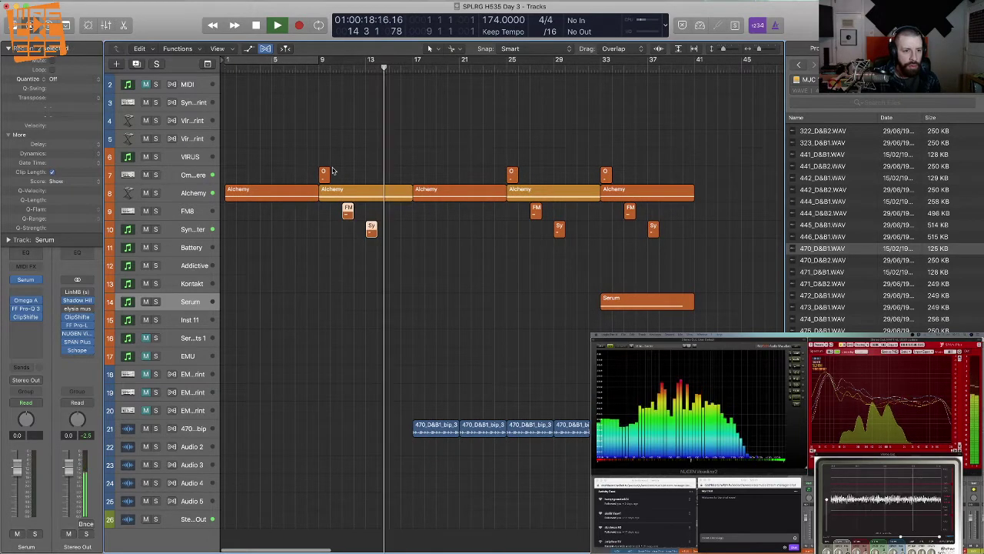
pyautogui.keyDown('shift'); pyautogui.click(324, 173); pyautogui.keyUp('shift')
pyautogui.moveTo(325, 173); pyautogui.dragTo(439, 178)
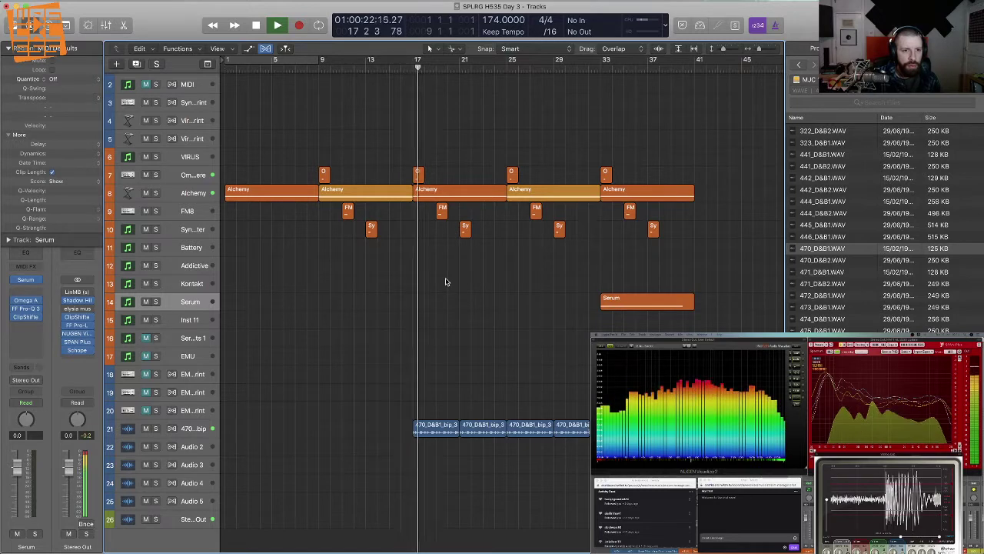
# Move all regions of the section starting at bar 33, including Serum and the break, to bar 49.
pyautogui.press('super+Left')
pyautogui.press('super+Left')
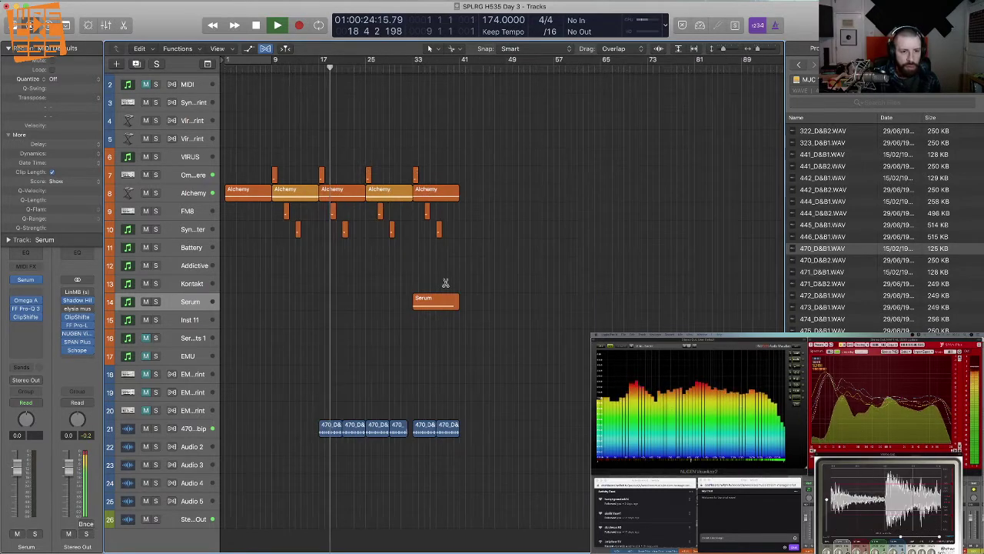
pyautogui.press('super+Up')
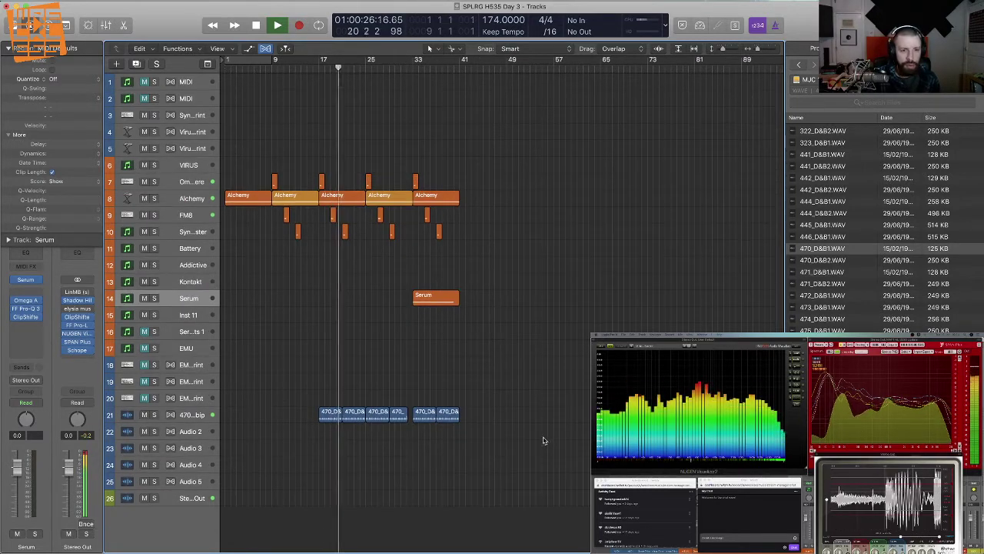
pyautogui.moveTo(543, 441); pyautogui.dragTo(417, 165)
pyautogui.moveTo(429, 201); pyautogui.dragTo(541, 201)
# Copy the four break regions that start at bar 17 to bar 33.
pyautogui.moveTo(457, 451); pyautogui.dragTo(326, 414)
pyautogui.moveTo(432, 439); pyautogui.dragTo(328, 413)
pyautogui.moveTo(330, 415); pyautogui.dragTo(473, 422)
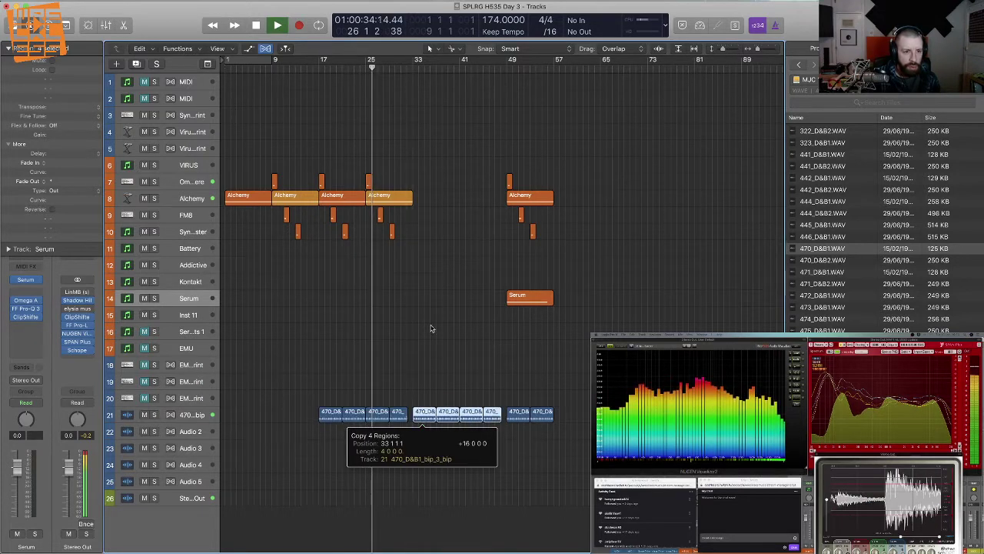
# Copy the Omnisphere, Alchemy, FM8 and Synthmaster regions of bars 17 to 33 to bar 33, and select the Kontakt track.
pyautogui.moveTo(429, 257); pyautogui.dragTo(420, 192)
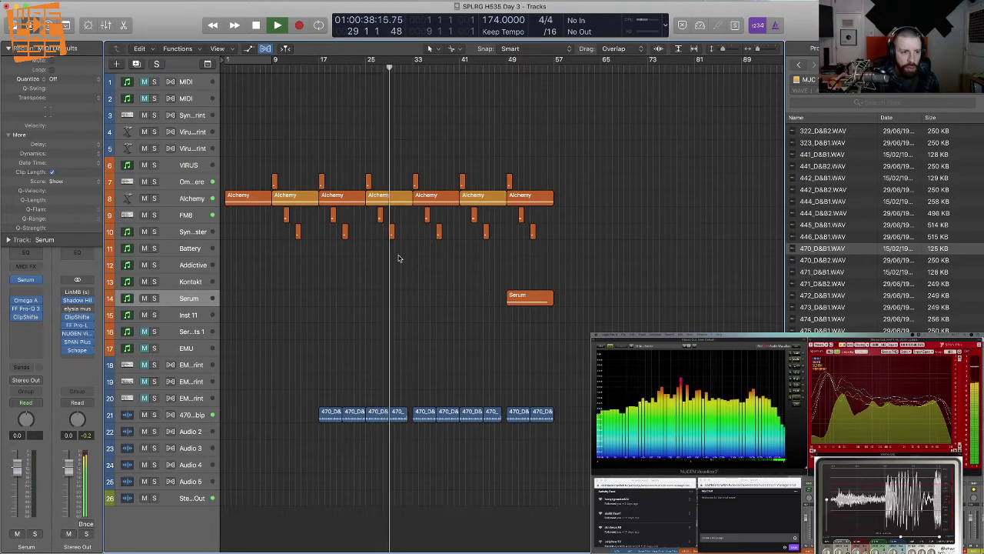
pyautogui.press('super+Up')
pyautogui.press('super+Up')
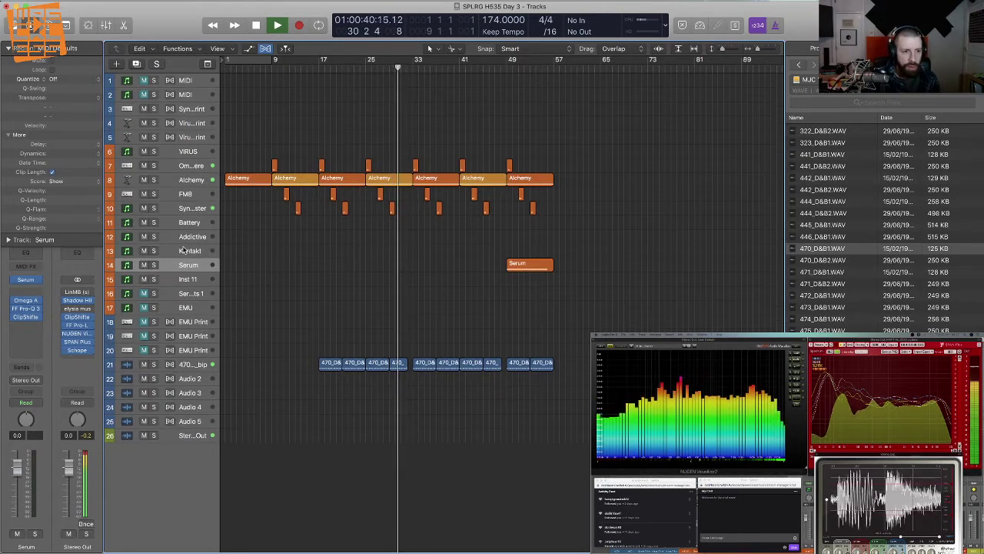
pyautogui.click(183, 250)
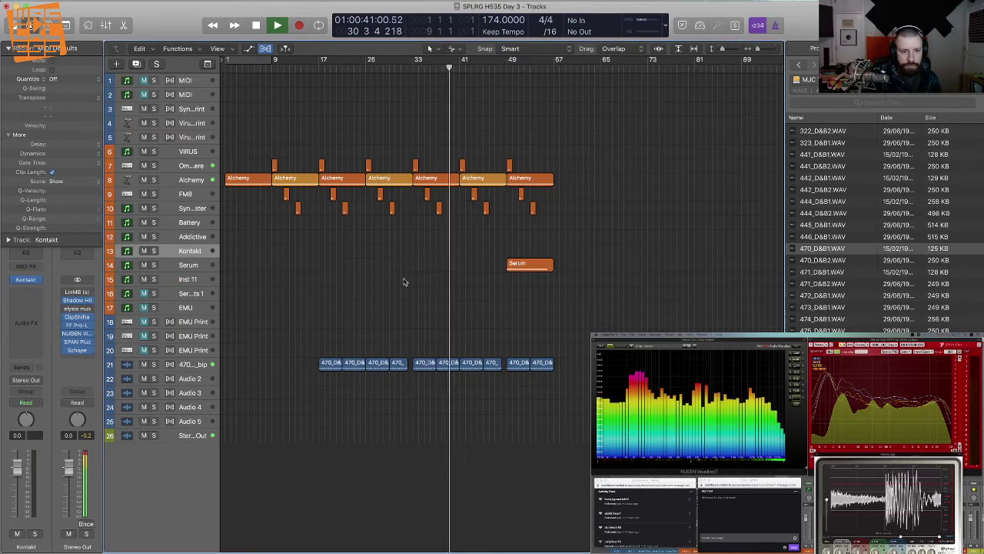
# Copy the Serum region to bars 33 and 41, bounce both copies in place to a new track as Serum_bip, and delete the copies.
pyautogui.press('space')
pyautogui.moveTo(535, 265); pyautogui.dragTo(507, 268)
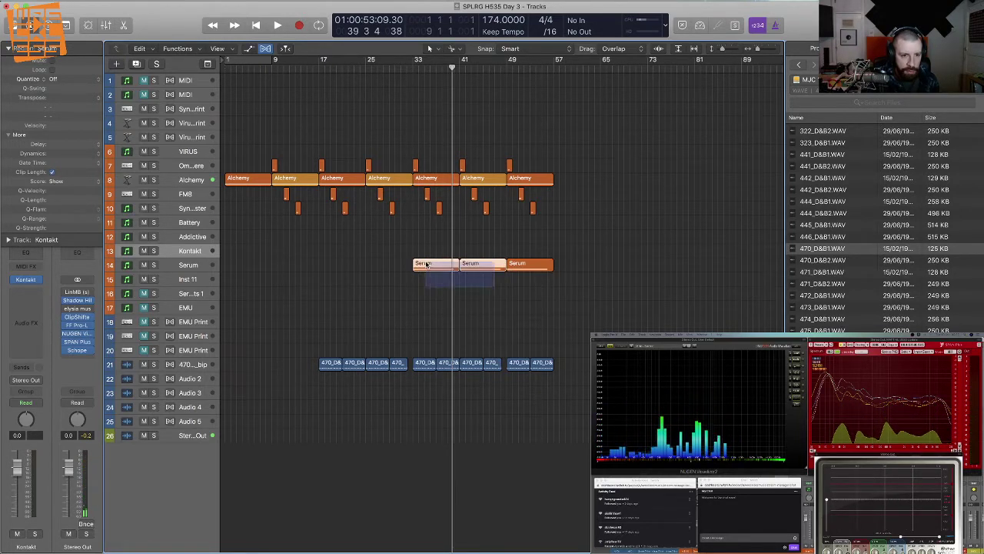
pyautogui.hotkey('ctrl', 'b')
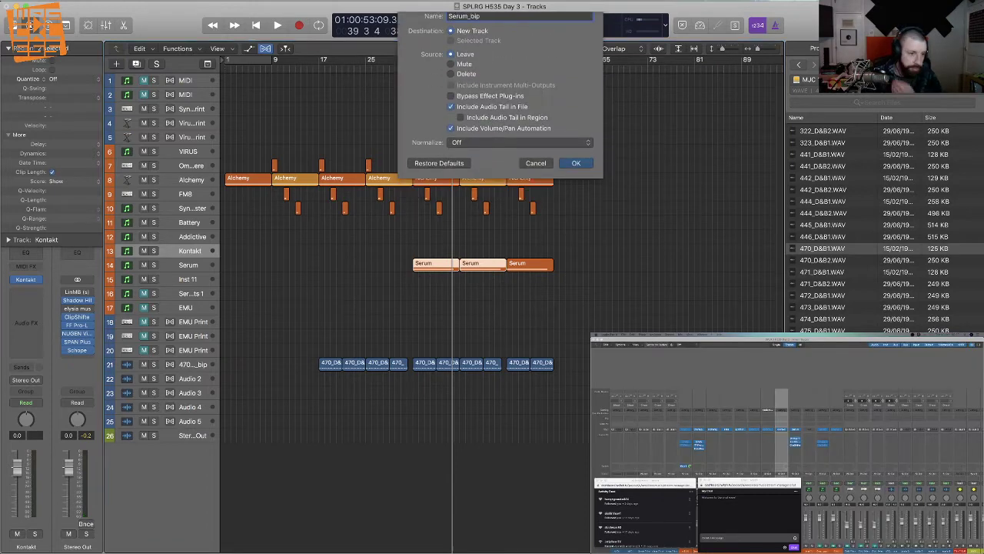
pyautogui.press('Return')
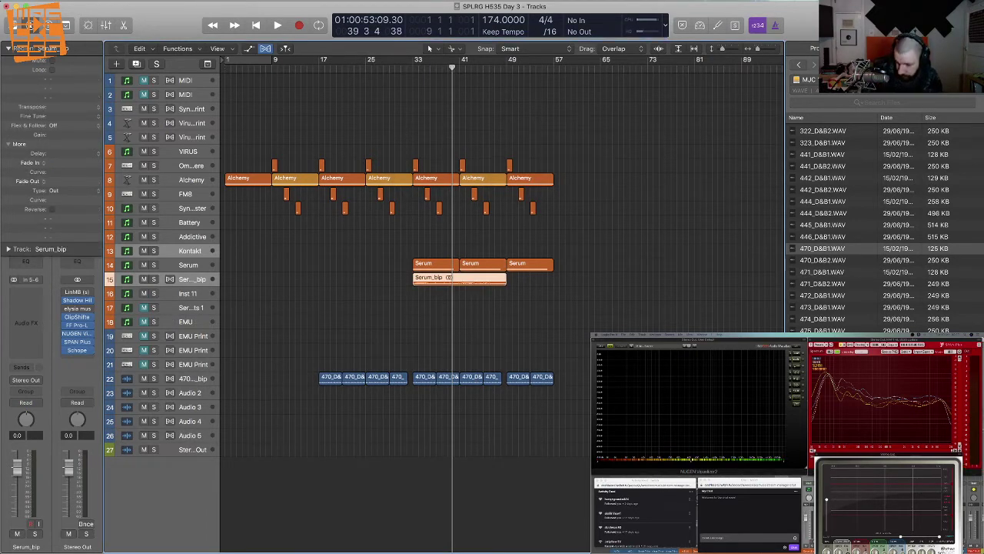
pyautogui.moveTo(412, 247); pyautogui.dragTo(506, 273)
pyautogui.press('Delete')
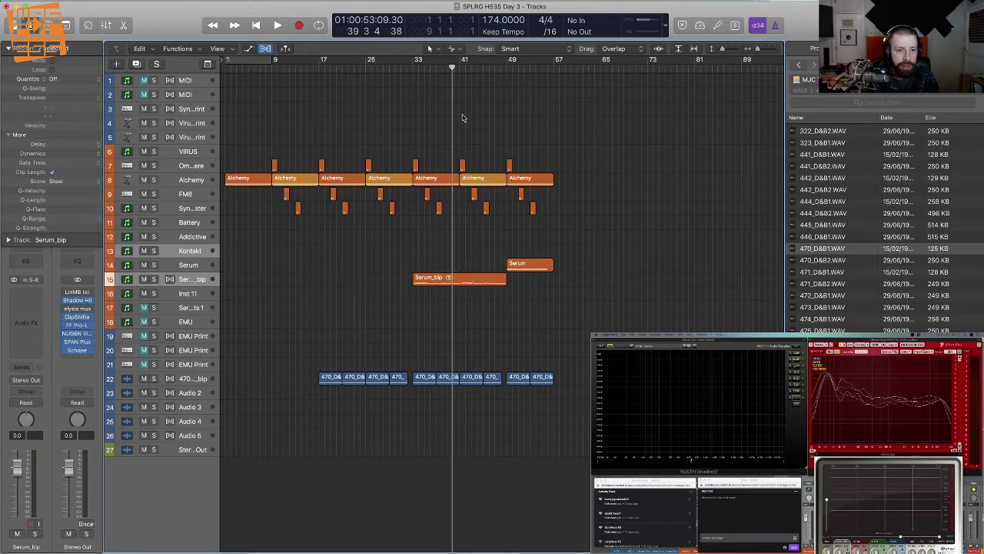
# Insert the FilterFreak plug-in on the Serum_bip track with its default settings.
pyautogui.click(207, 281)
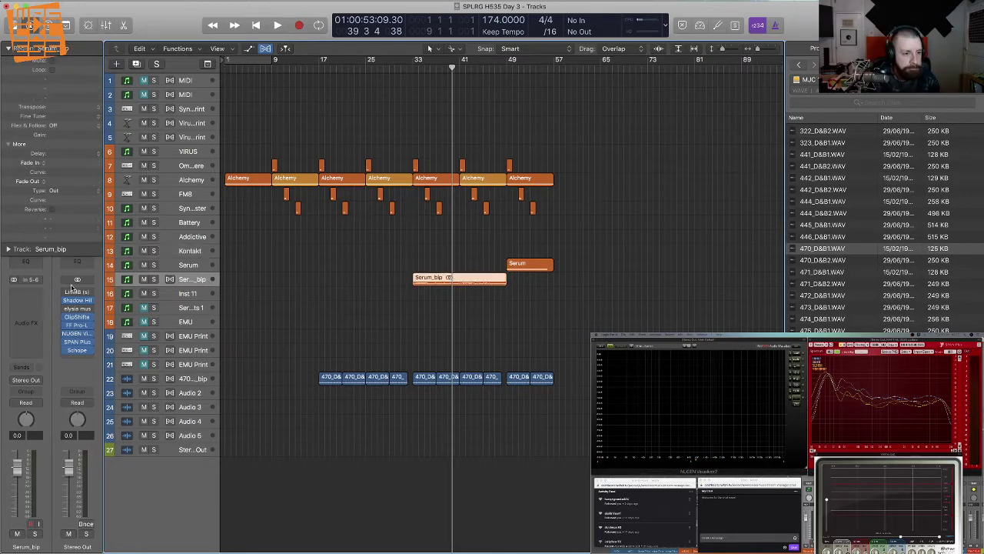
pyautogui.click(26, 302)
pyautogui.moveTo(46, 370)
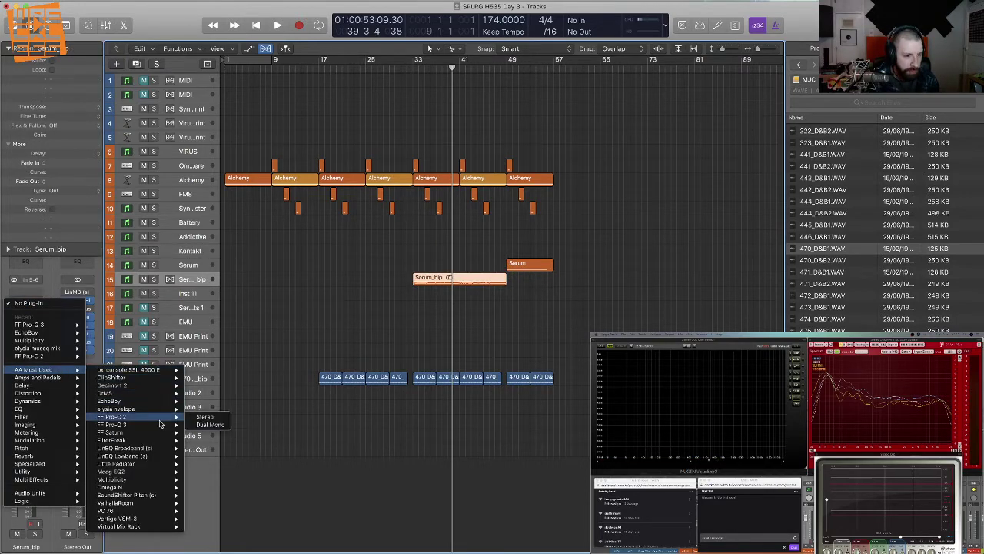
pyautogui.moveTo(153, 440)
pyautogui.click(209, 443)
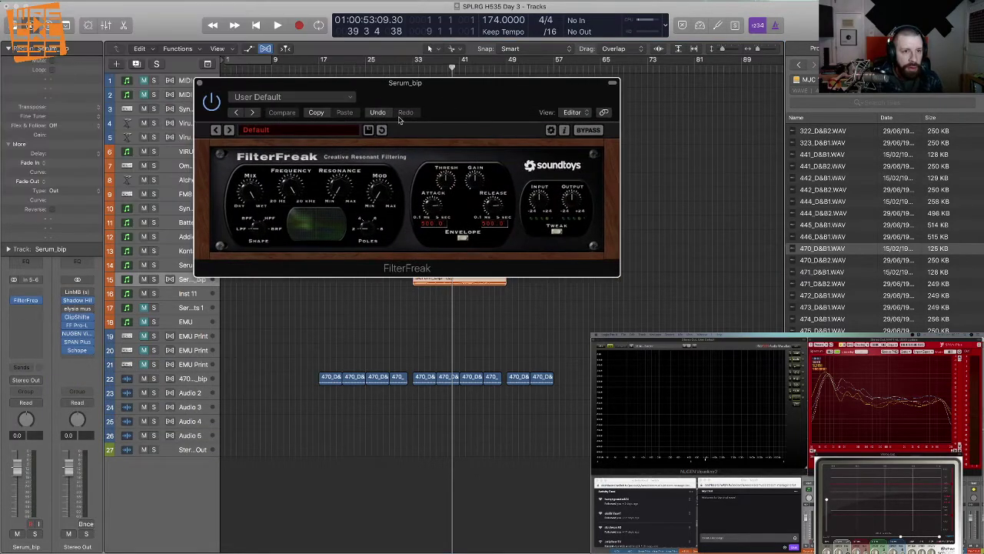
pyautogui.click(290, 97)
pyautogui.click(279, 302)
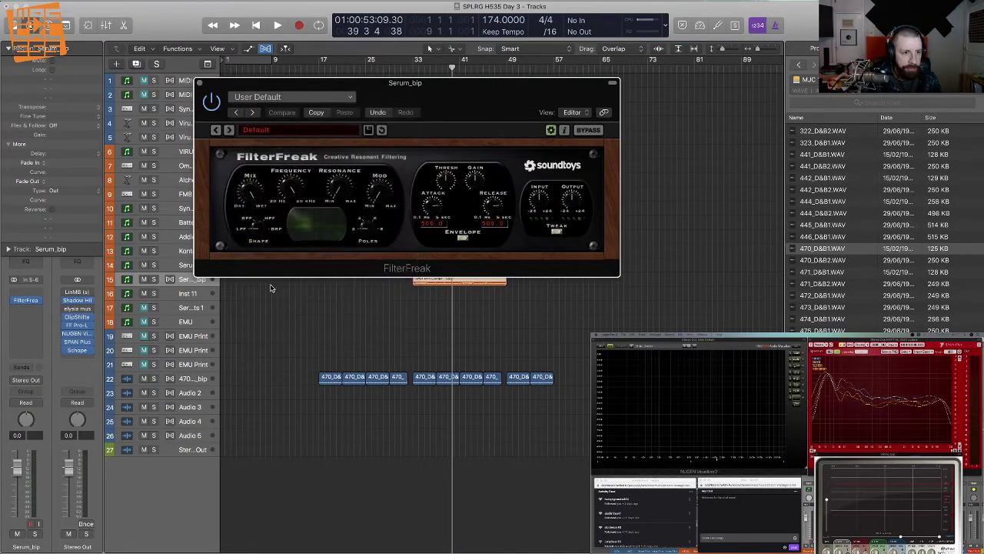
pyautogui.click(200, 83)
# Play the arrangement from bar 32 to hear the Serum_bip region with the synths and break.
pyautogui.click(407, 68)
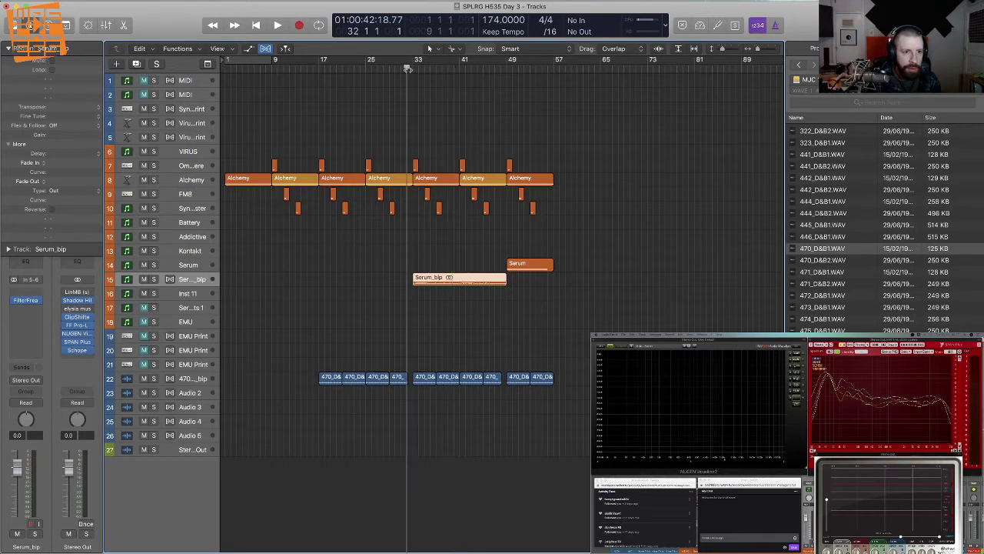
pyautogui.press('super+Right')
pyautogui.press('super+Right')
pyautogui.press('super+Right')
pyautogui.press('super+Down')
pyautogui.press('super+Down')
pyautogui.press('super+Down')
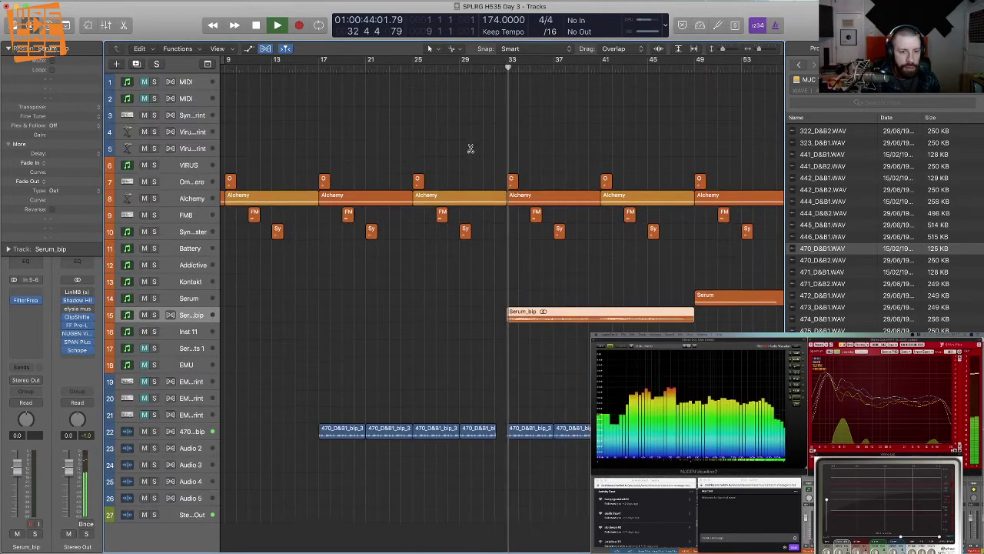
pyautogui.press('super+Down')
pyautogui.press('super+Left')
pyautogui.press('super+Left')
pyautogui.press('super+Left')
pyautogui.press('super+Up')
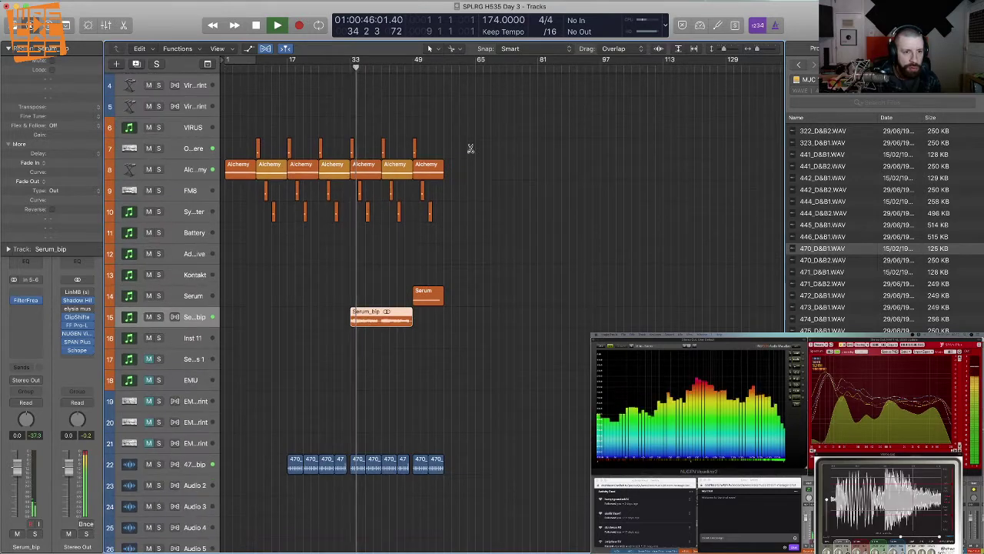
pyautogui.press('super+Right')
pyautogui.press('super+Up')
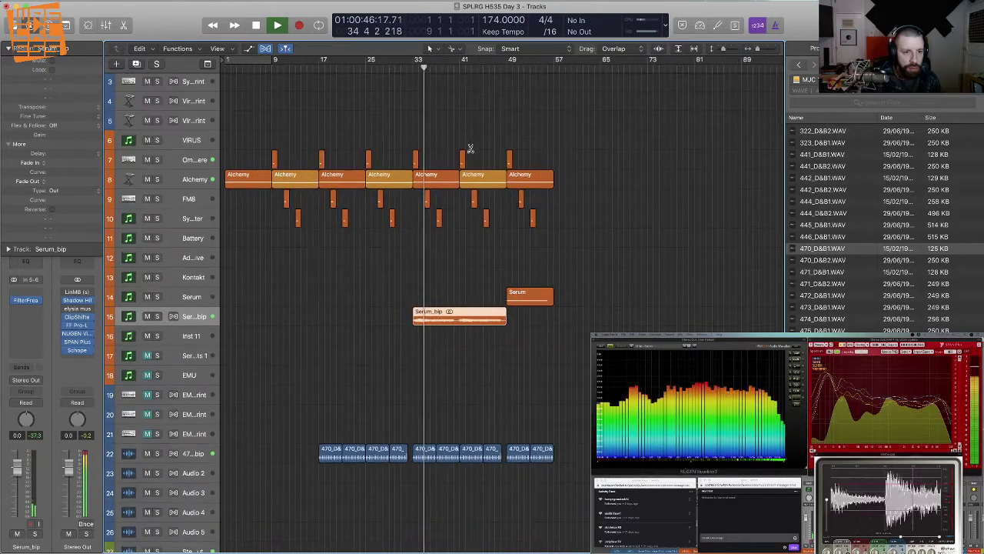
# Open the Kontakt instrument on its track and show its libraries.
pyautogui.click(192, 277)
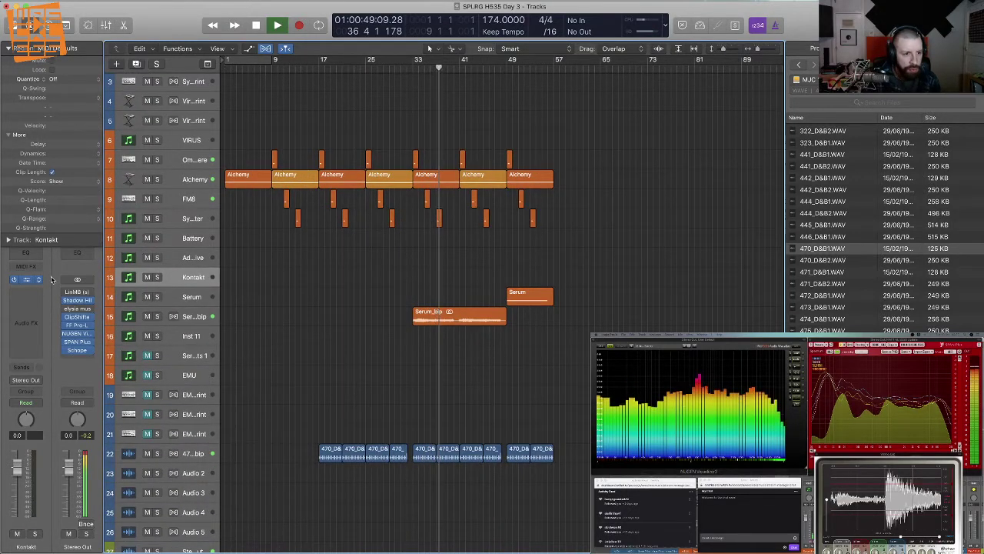
pyautogui.click(50, 279)
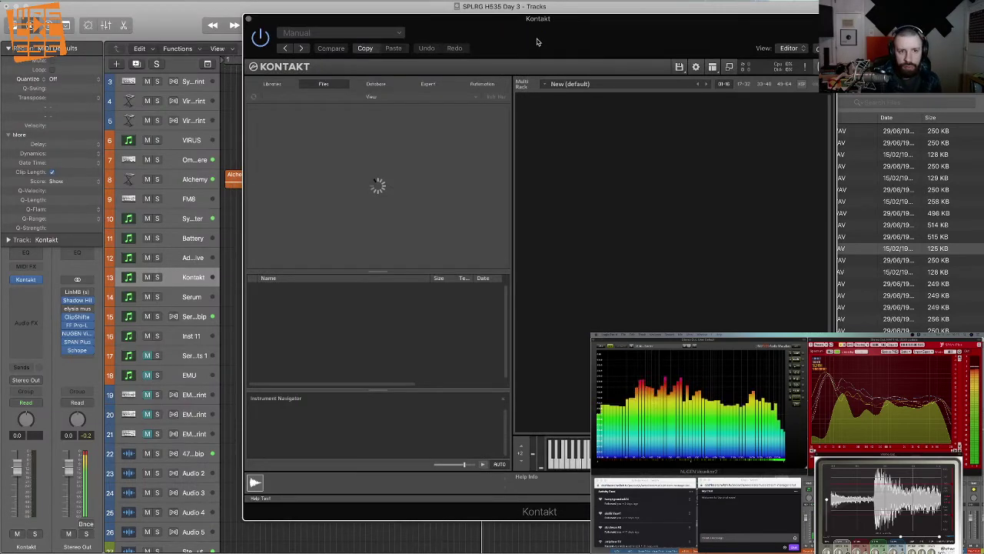
pyautogui.moveTo(537, 42); pyautogui.dragTo(469, 30)
pyautogui.click(186, 76)
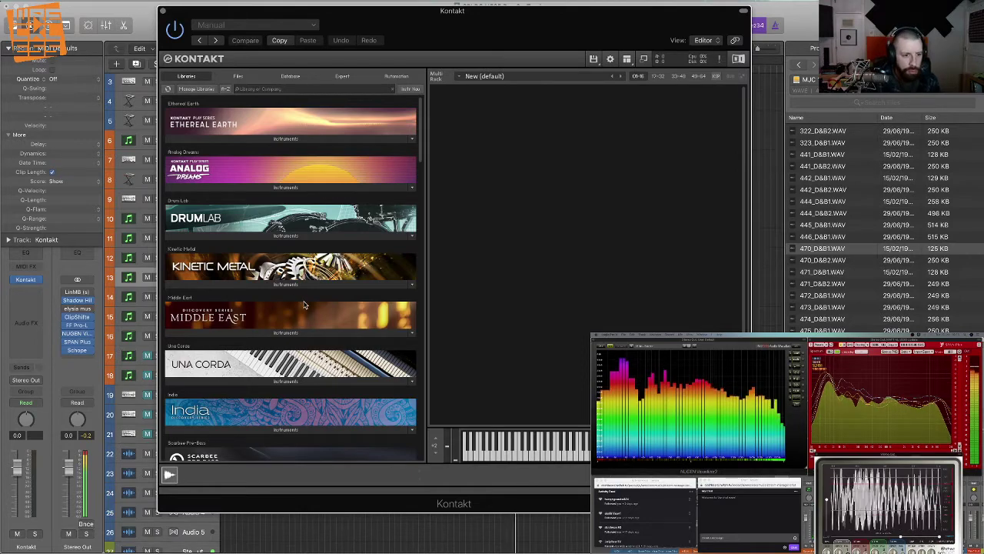
# Browse the Kontakt libraries and load the Analog Dreams.nki instrument.
pyautogui.scroll(-15, 303, 305)
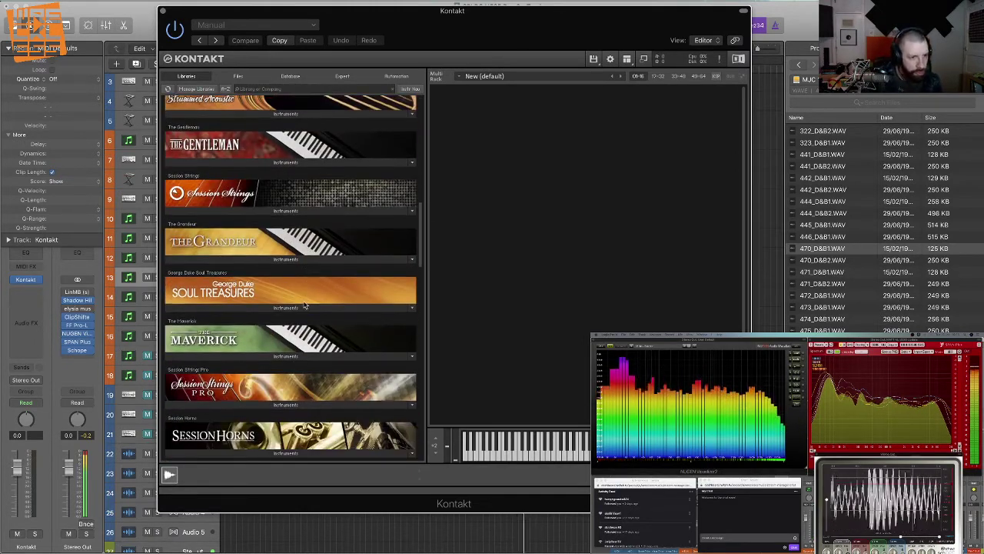
pyautogui.scroll(-10, 313, 244)
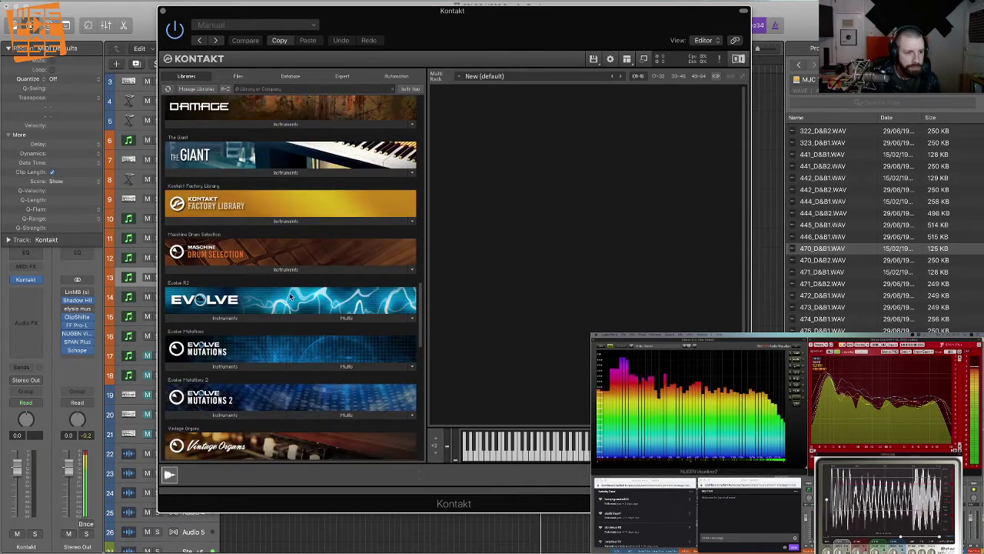
pyautogui.scroll(-15, 292, 296)
pyautogui.scroll(-3, 292, 297)
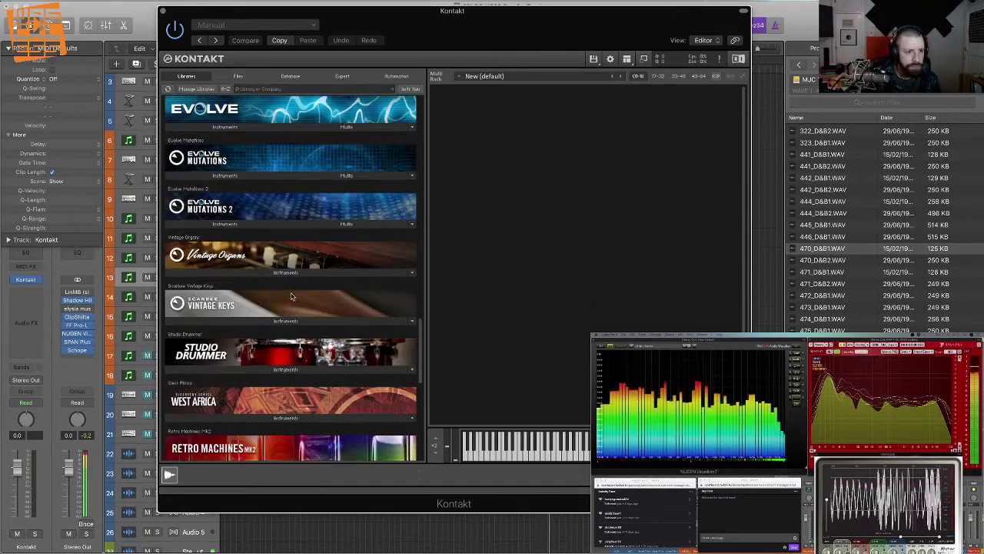
pyautogui.scroll(20, 288, 288)
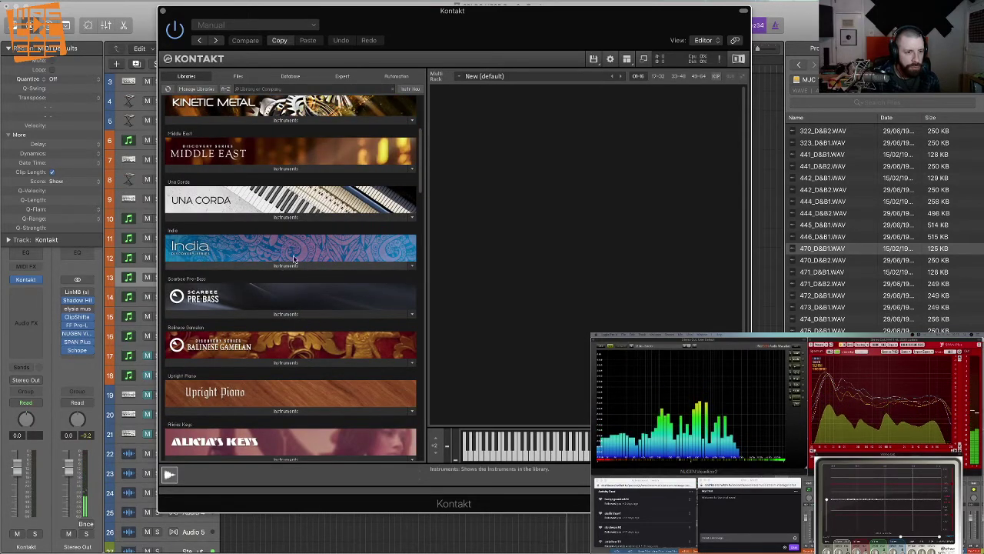
pyautogui.scroll(5, 281, 230)
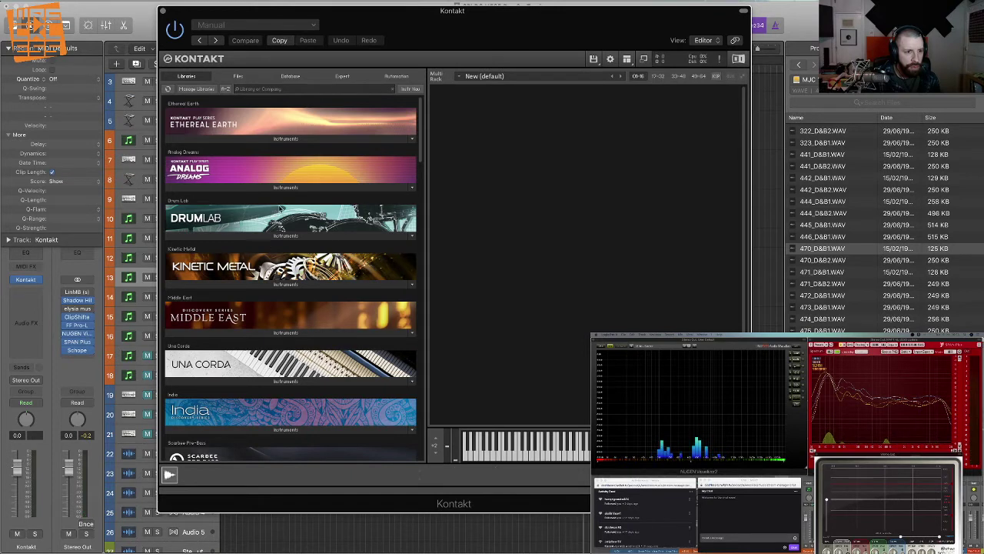
pyautogui.click(308, 188)
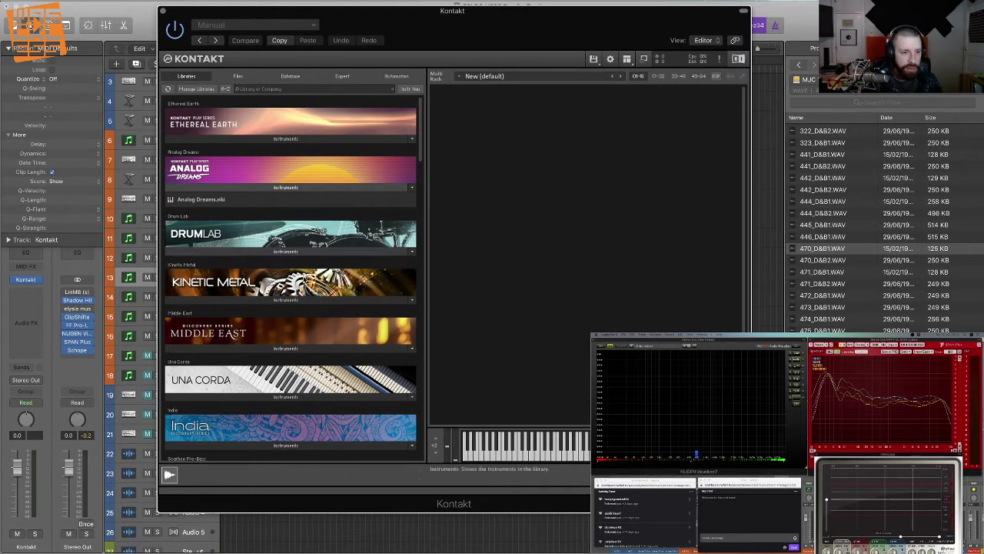
pyautogui.click(211, 199)
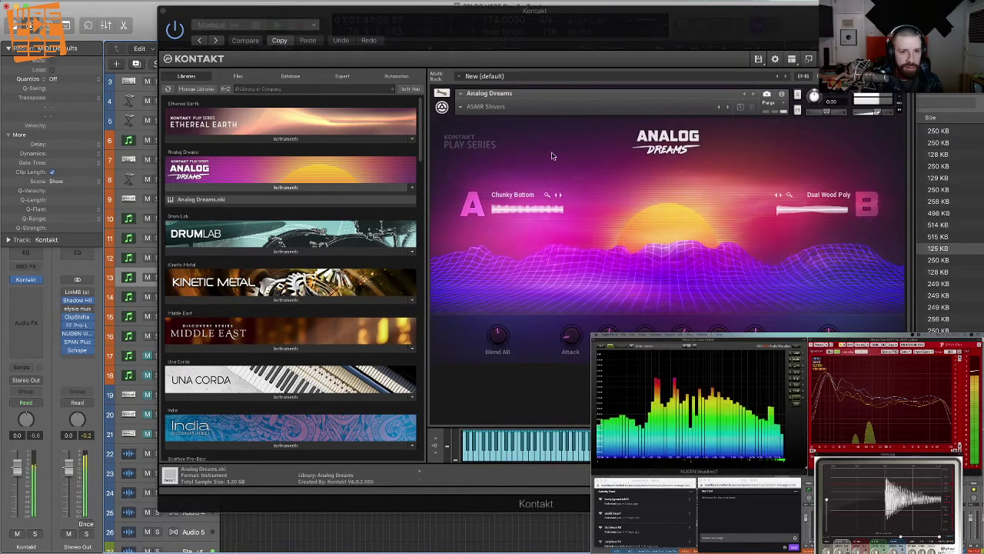
# Try the Moonlight Bass snapshot from the Bass category of Analog Dreams.
pyautogui.click(486, 107)
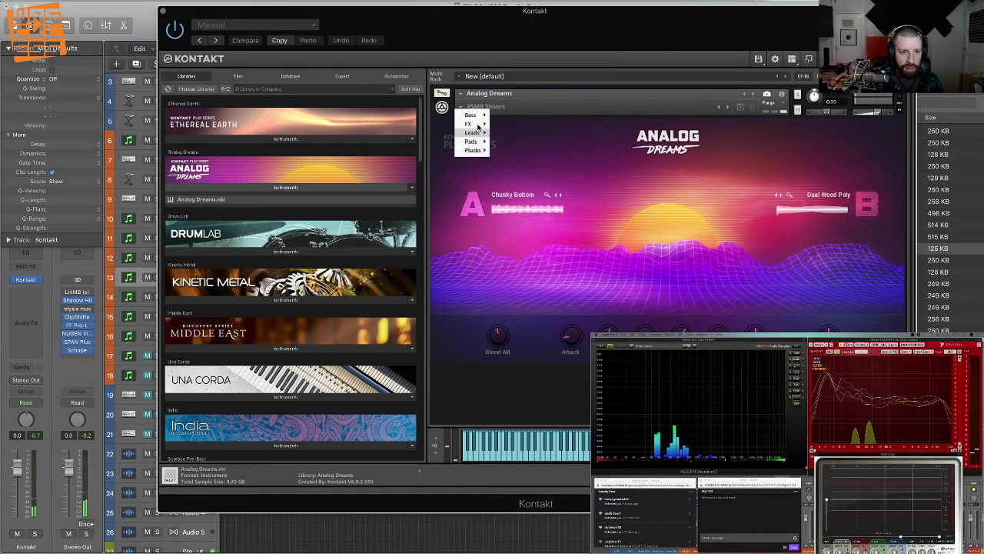
pyautogui.moveTo(482, 116)
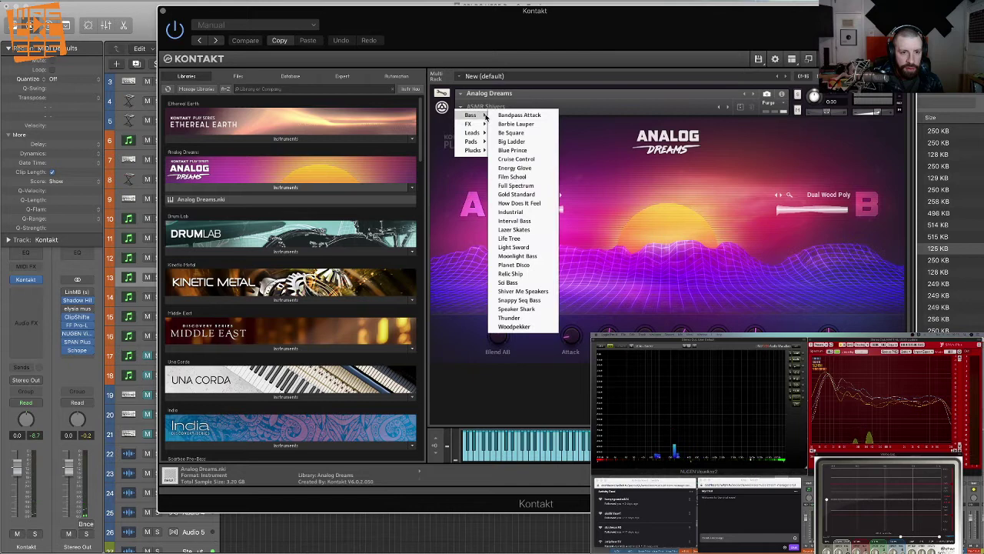
pyautogui.click(538, 256)
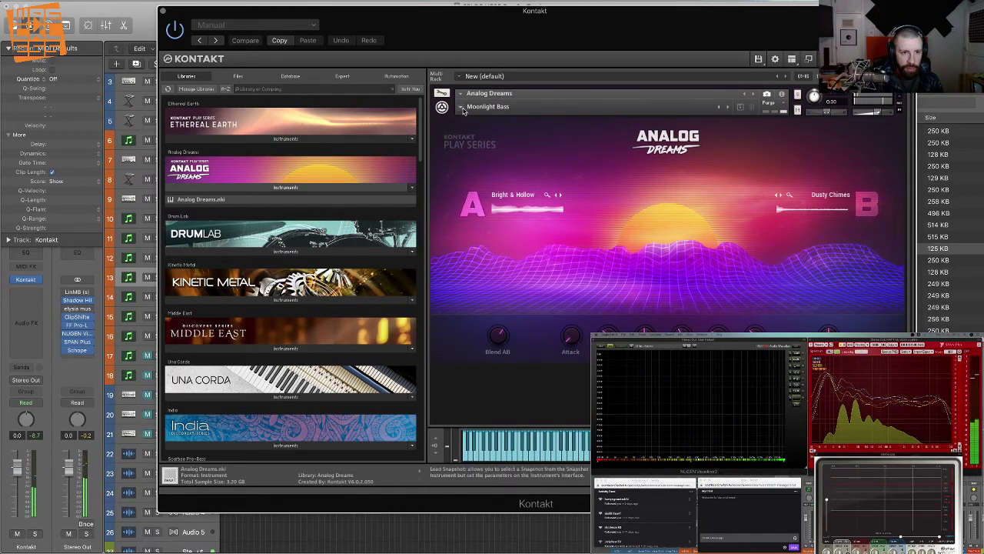
# Audition Analog Dreams FX snapshots starting from Sea Legs, settle on Velvet Web and close the instrument.
pyautogui.click(465, 107)
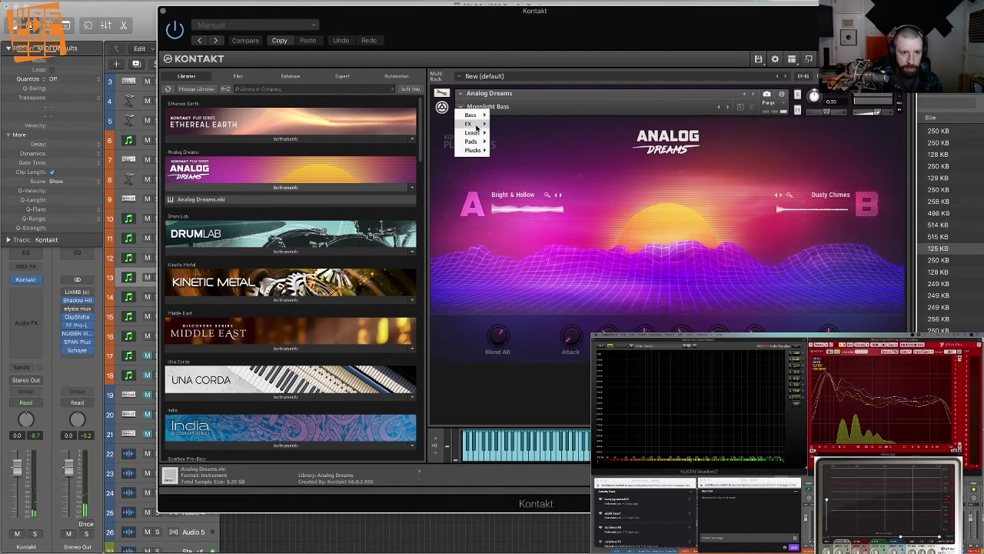
pyautogui.moveTo(472, 124)
pyautogui.click(517, 186)
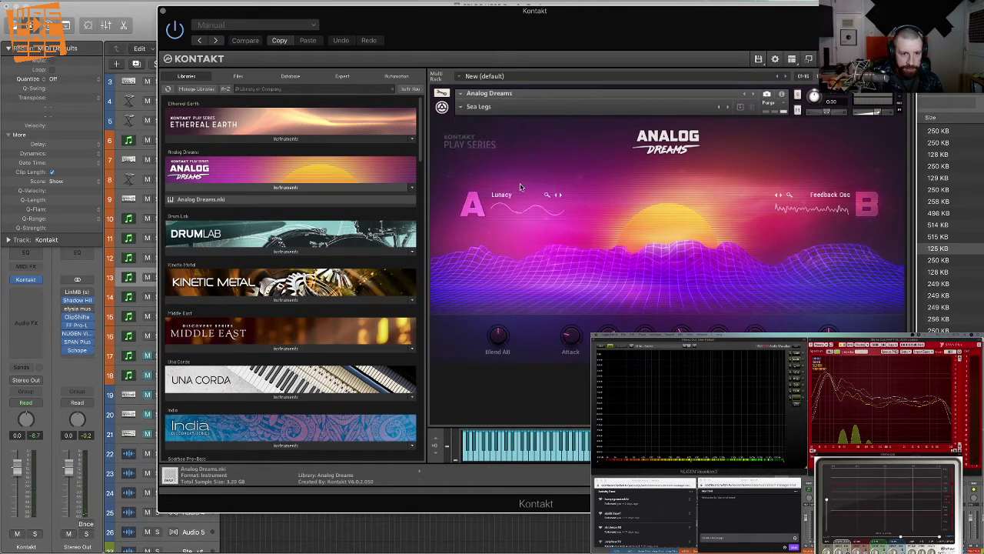
pyautogui.click(729, 109)
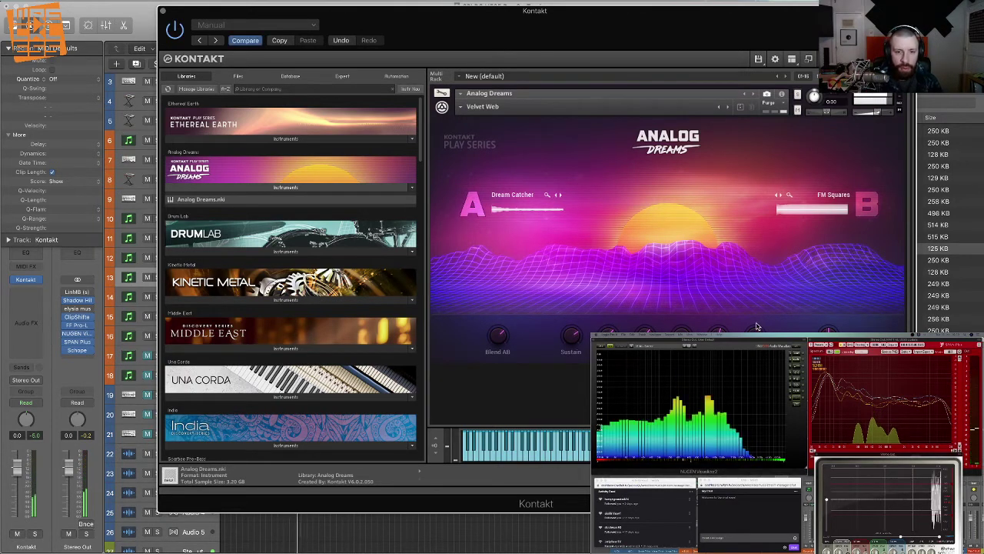
pyautogui.click(163, 11)
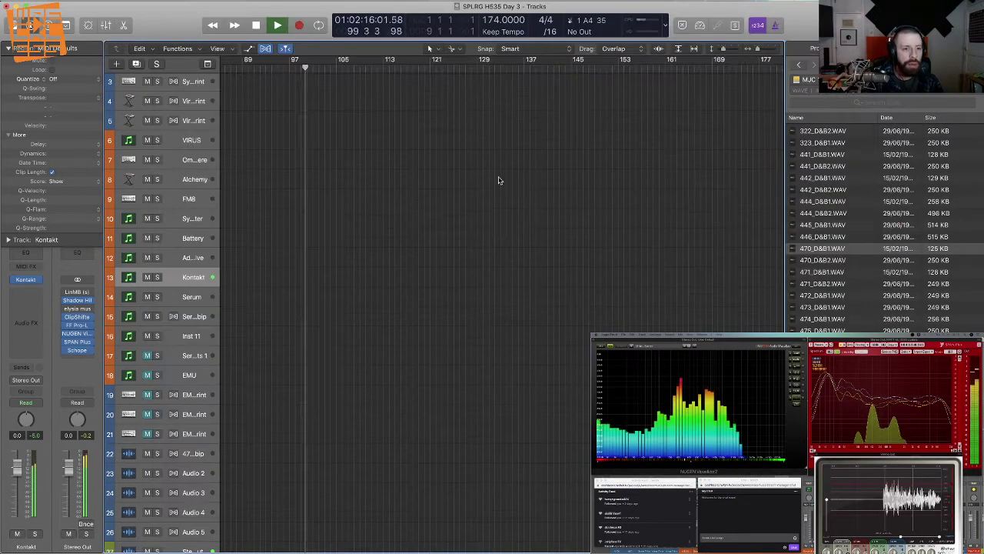
# Delete the Serum_bip region that starts at bar 33 and select its track.
pyautogui.hscroll(-8, 472, 219)
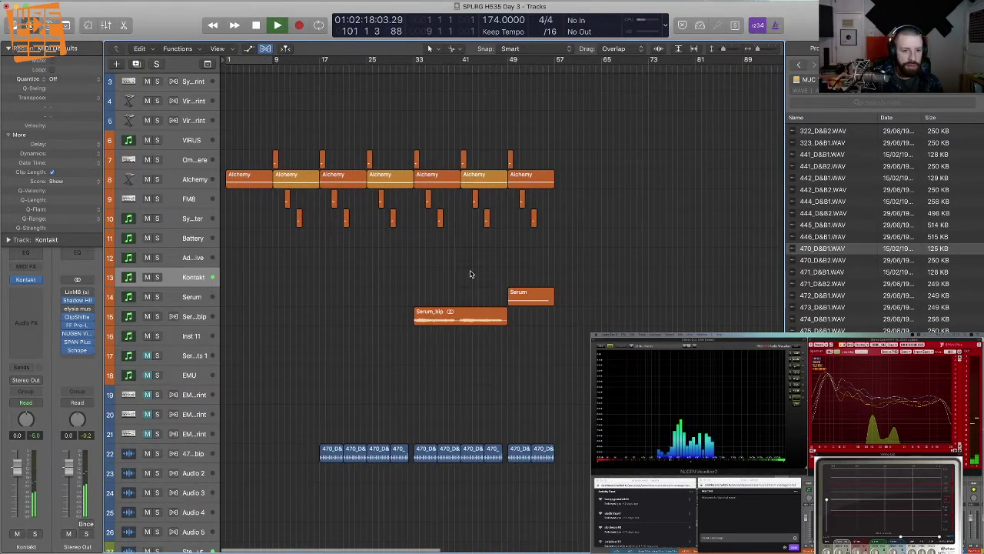
pyautogui.click(395, 67)
pyautogui.moveTo(458, 369); pyautogui.dragTo(464, 309)
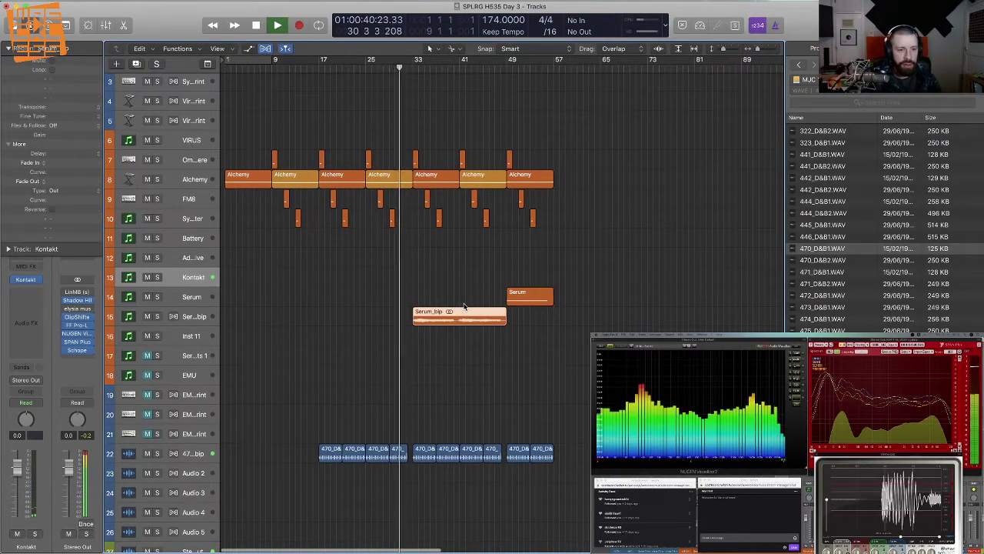
pyautogui.press('Delete')
pyautogui.click(197, 319)
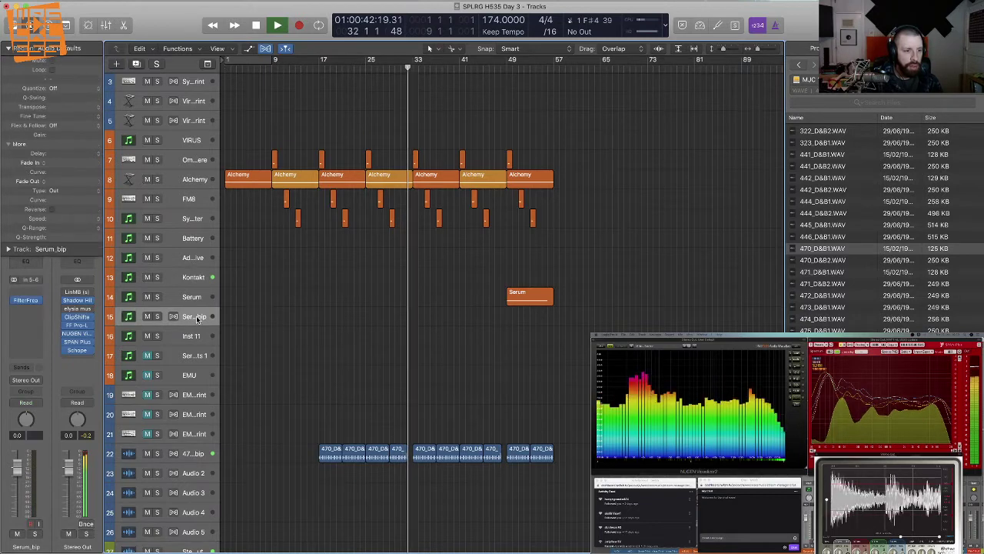
# Delete the Serum_bip track and play back the drop with a cycle range from bar 49 to bar 57.
pyautogui.press('super+BackSpace')
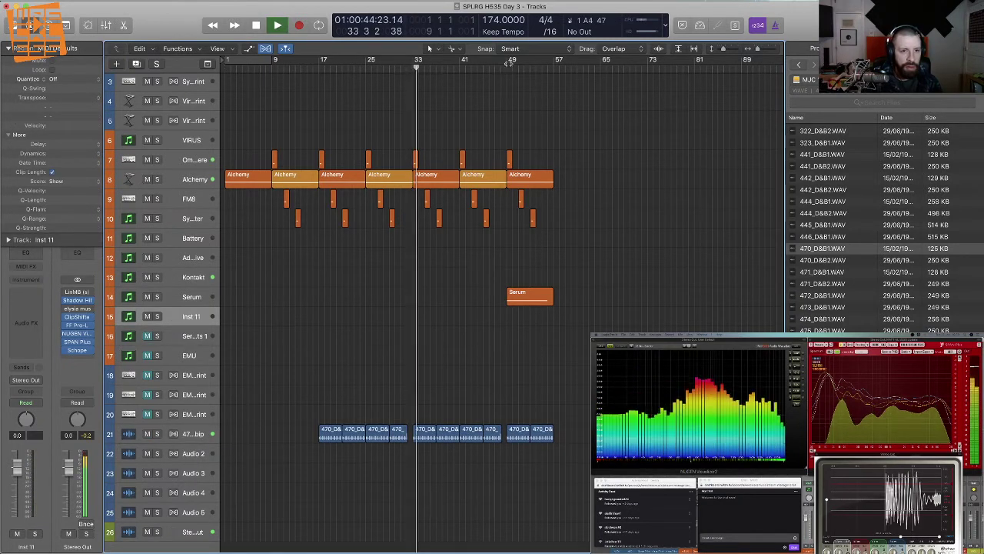
pyautogui.moveTo(521, 60); pyautogui.dragTo(554, 76)
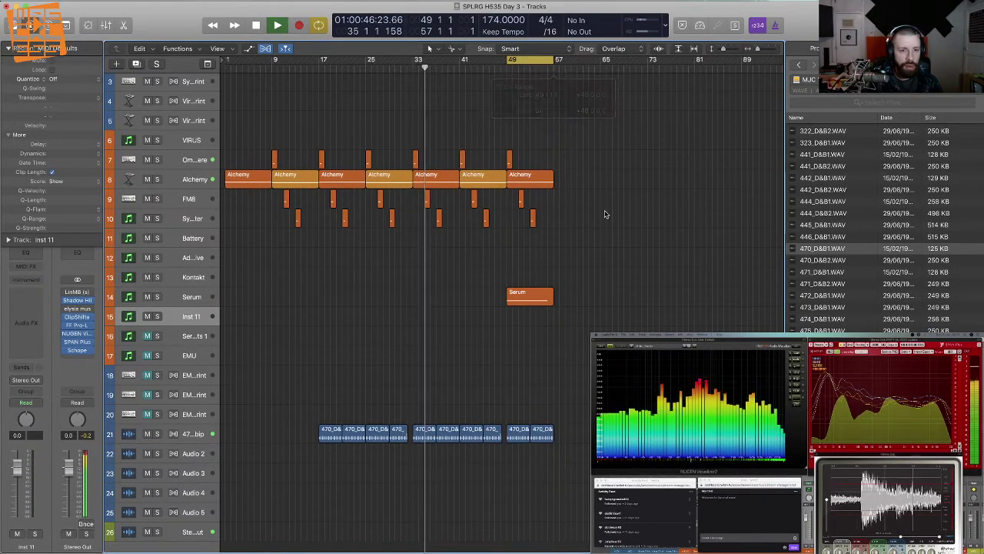
pyautogui.press('space')
pyautogui.press('space')
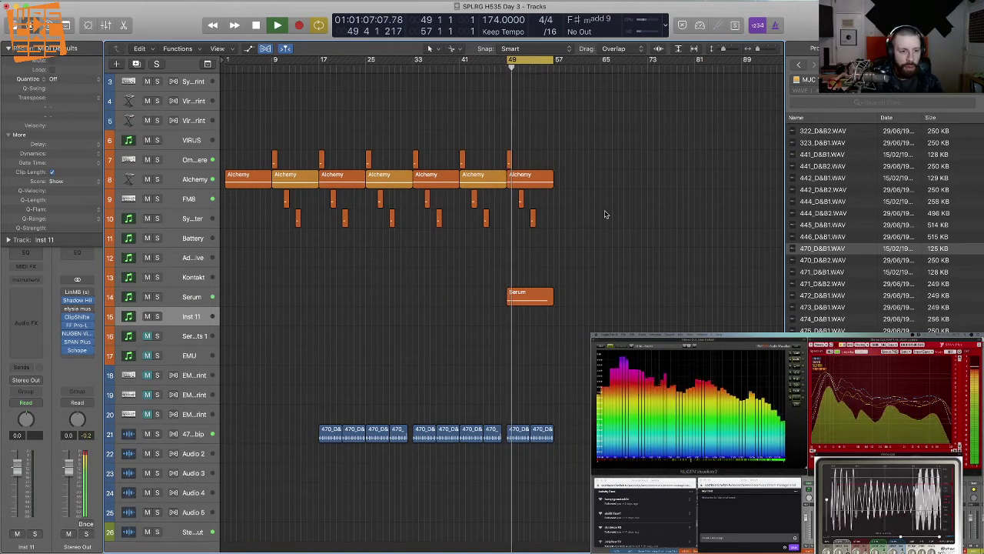
pyautogui.click(186, 281)
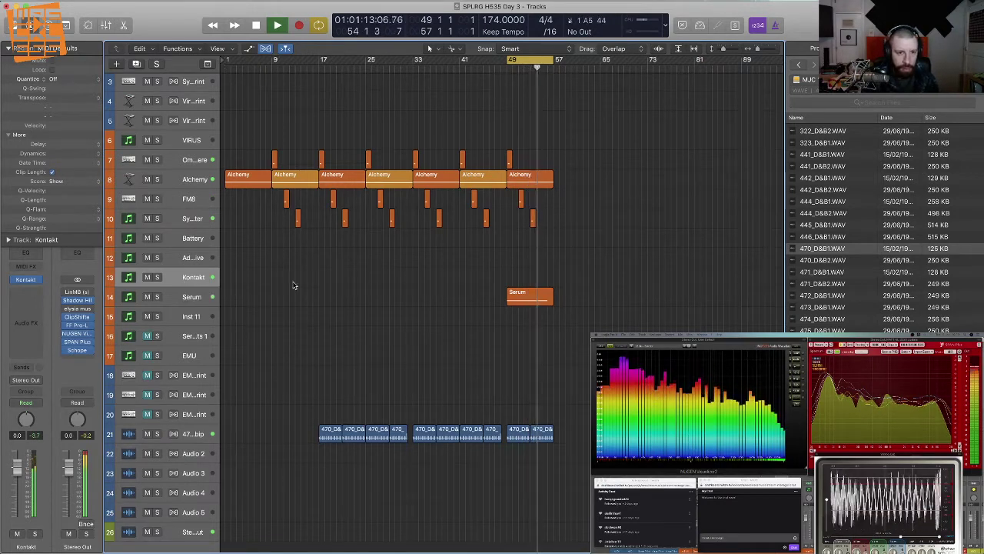
pyautogui.press('space')
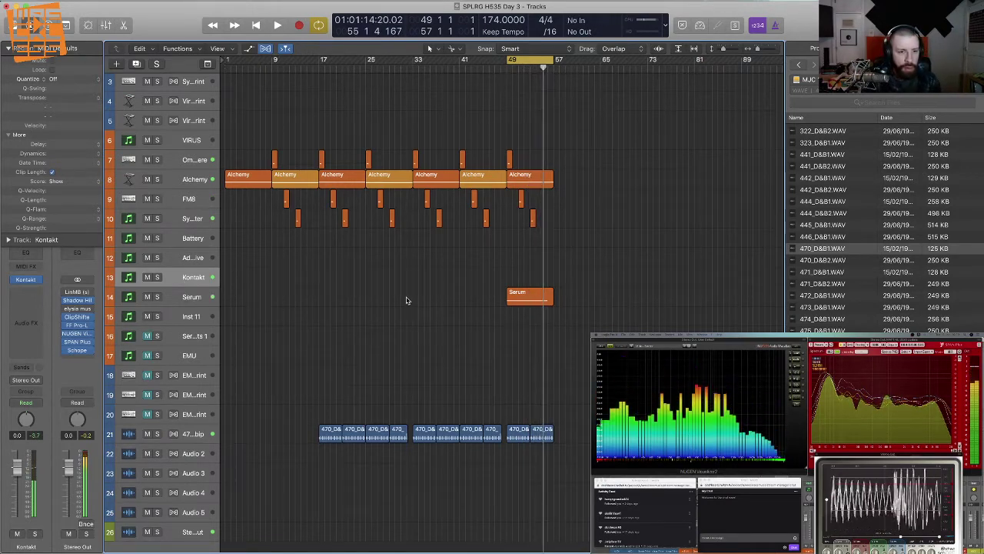
# Load Serum as the instrument on the empty Inst 11 track and move its plug-in window clear of the channel strip.
pyautogui.click(194, 318)
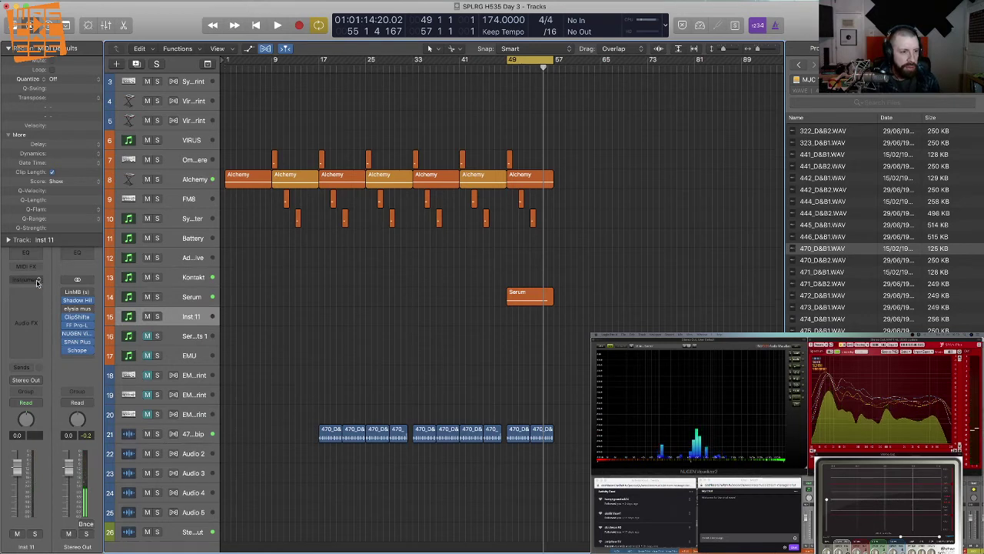
pyautogui.click(25, 280)
pyautogui.moveTo(56, 313)
pyautogui.click(147, 315)
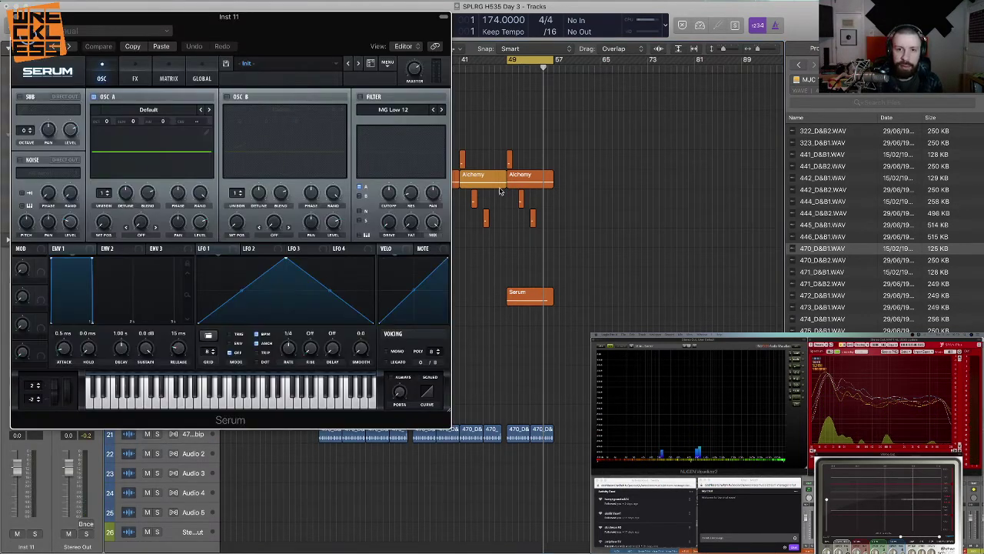
pyautogui.moveTo(314, 32); pyautogui.dragTo(412, 36)
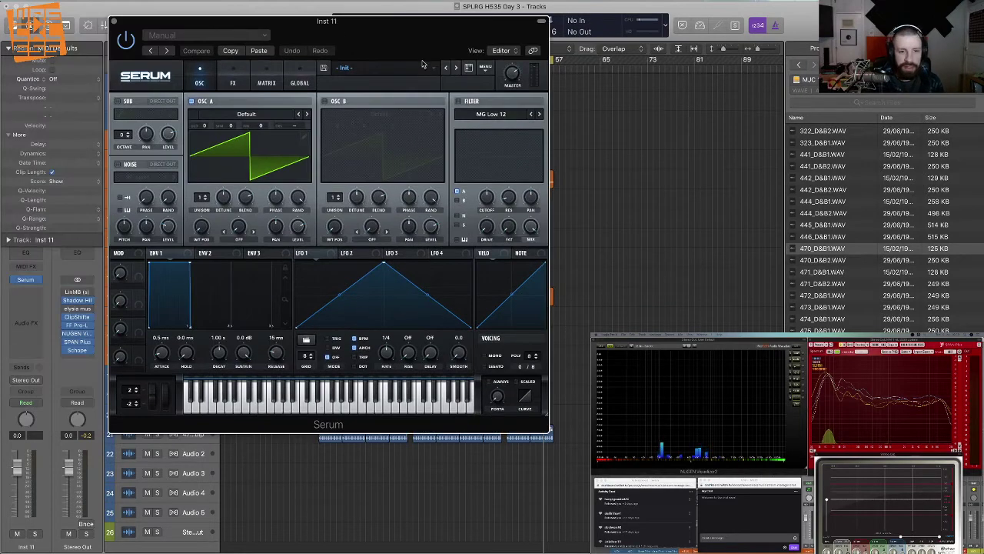
# Try the BRAIN - BASS 4 preset from the Preset Portal folders in Serum and remove the plug-in from the track.
pyautogui.click(368, 69)
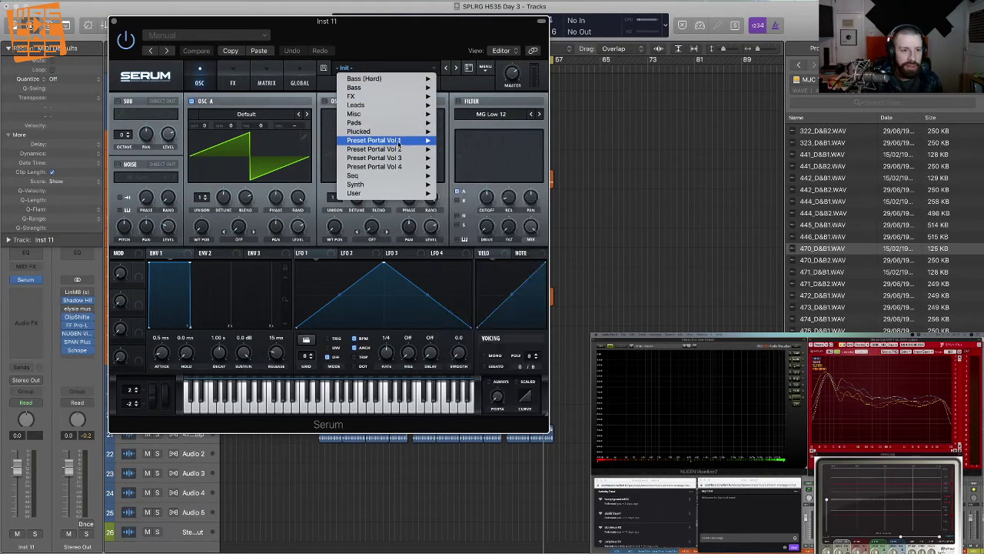
pyautogui.moveTo(388, 141)
pyautogui.scroll(-10, 530, 269)
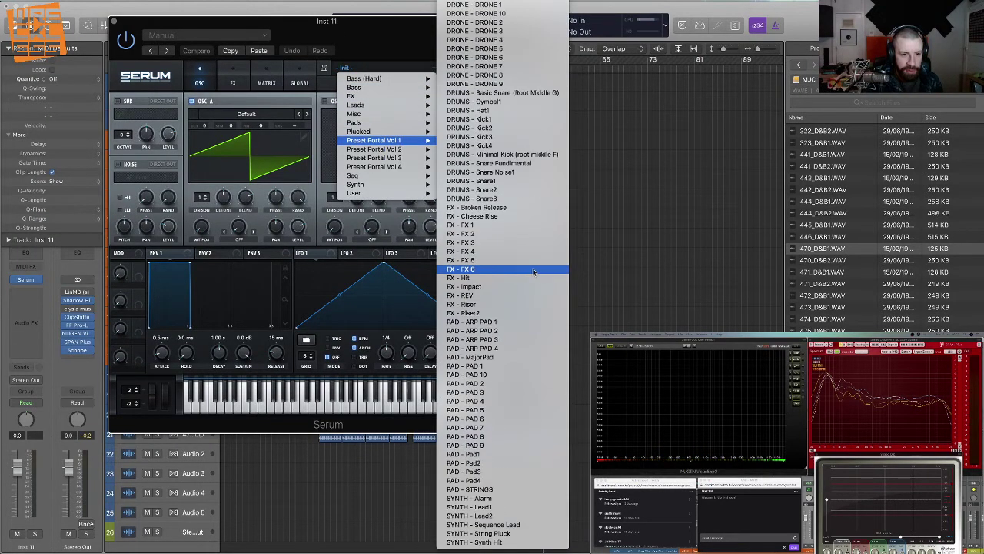
pyautogui.scroll(5, 497, 141)
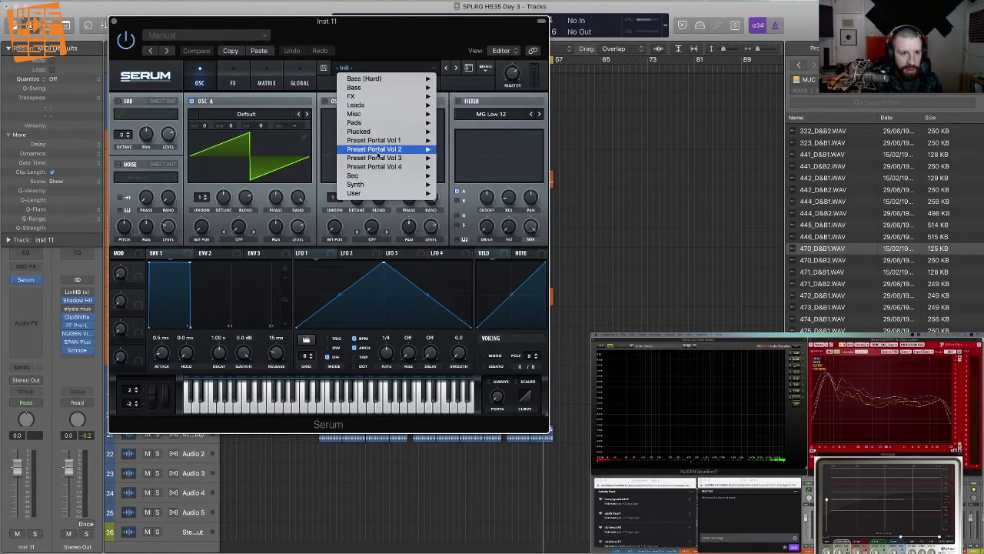
pyautogui.click(509, 140)
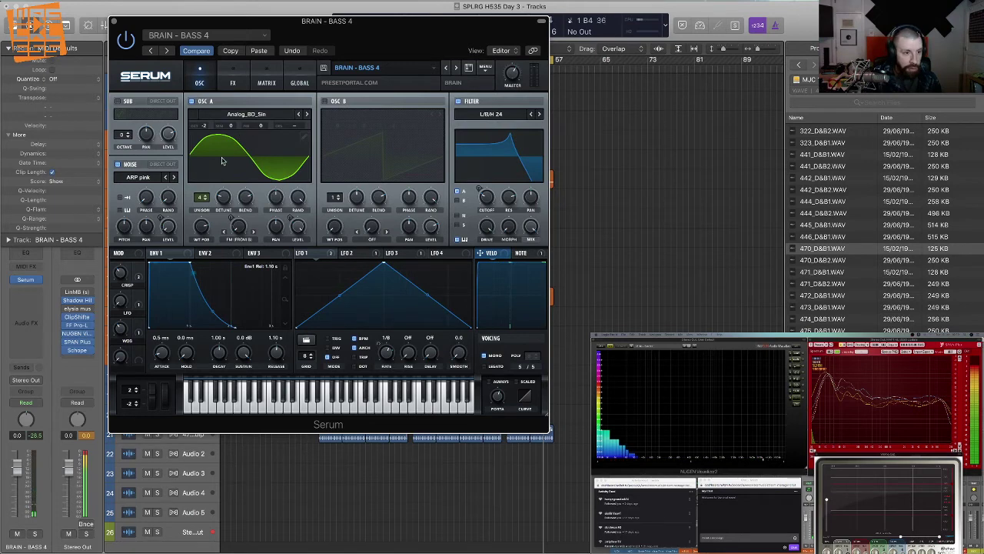
pyautogui.click(37, 279)
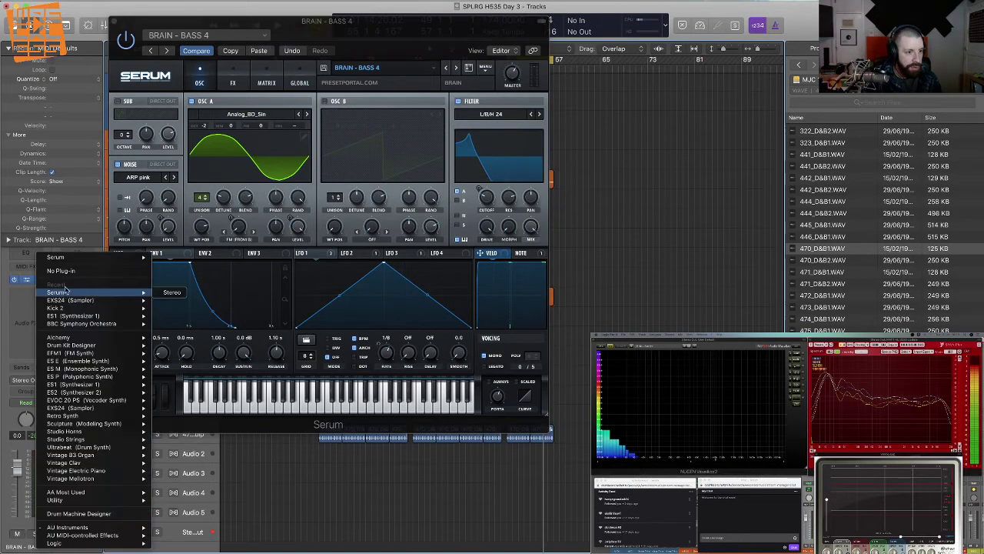
pyautogui.click(56, 270)
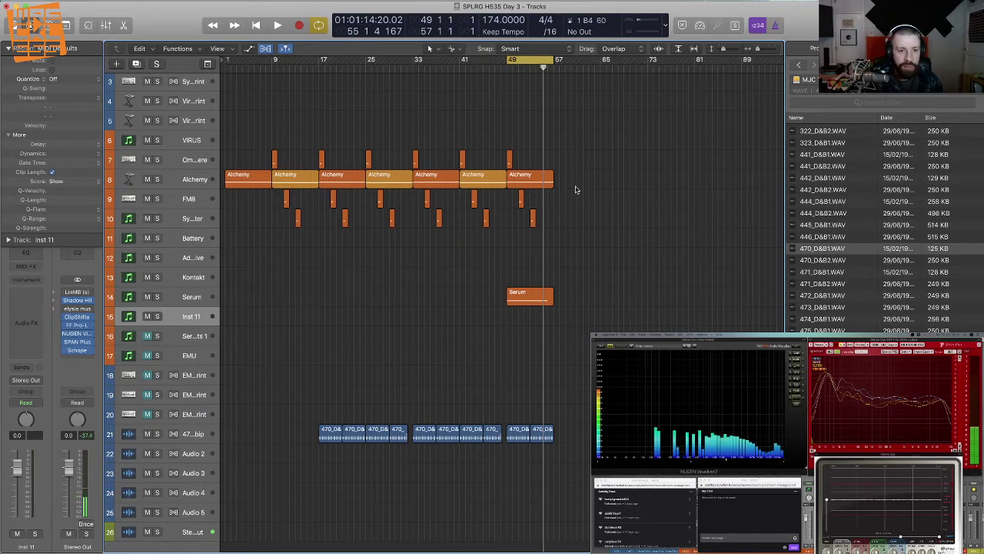
# Play the drop without its Alchemy region at bar 49, and put a copy of the bar 33 Alchemy region in its place.
pyautogui.click(528, 175)
pyautogui.press('BackSpace')
pyautogui.click(495, 67)
pyautogui.press('space')
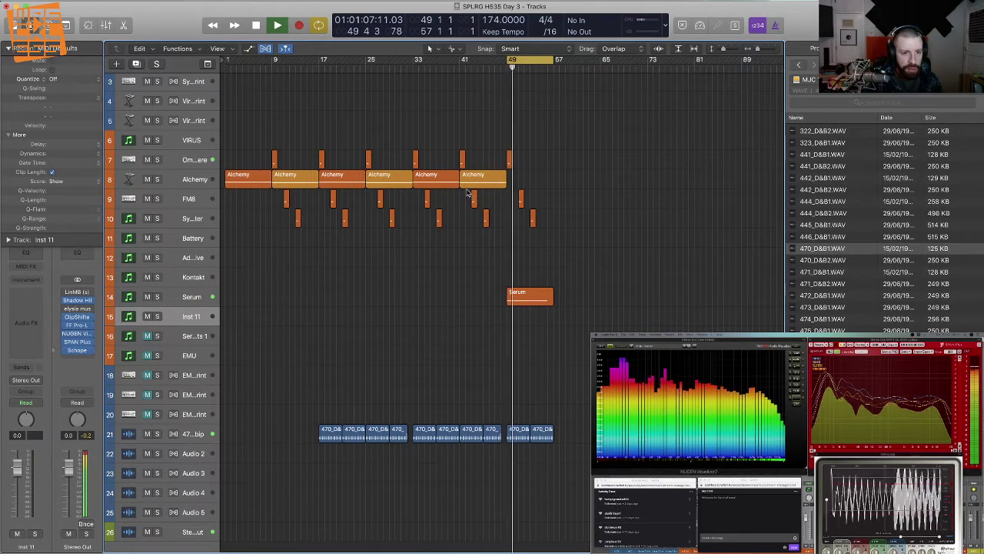
pyautogui.moveTo(458, 177); pyautogui.dragTo(547, 186)
pyautogui.press('space')
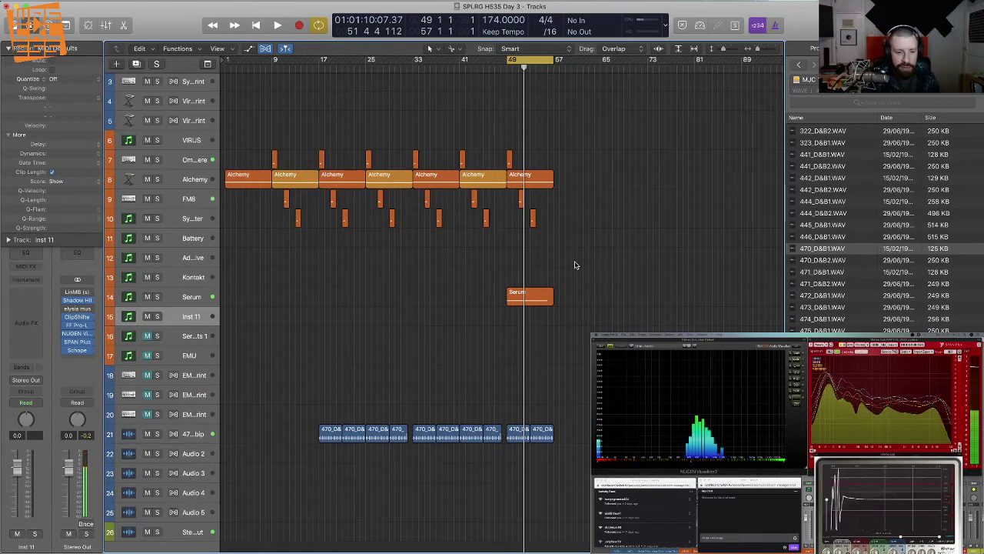
# Copy all regions between bars 49 and 57 to bar 57 and extend the cycle range to bar 65.
pyautogui.press('space')
pyautogui.moveTo(574, 395); pyautogui.dragTo(558, 165)
pyautogui.moveTo(552, 58); pyautogui.dragTo(599, 59)
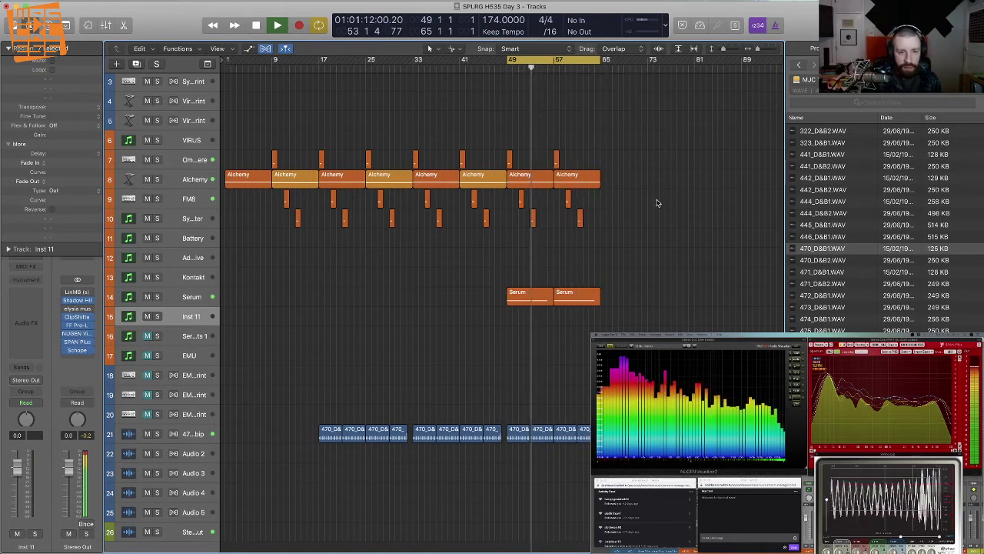
pyautogui.click(650, 230)
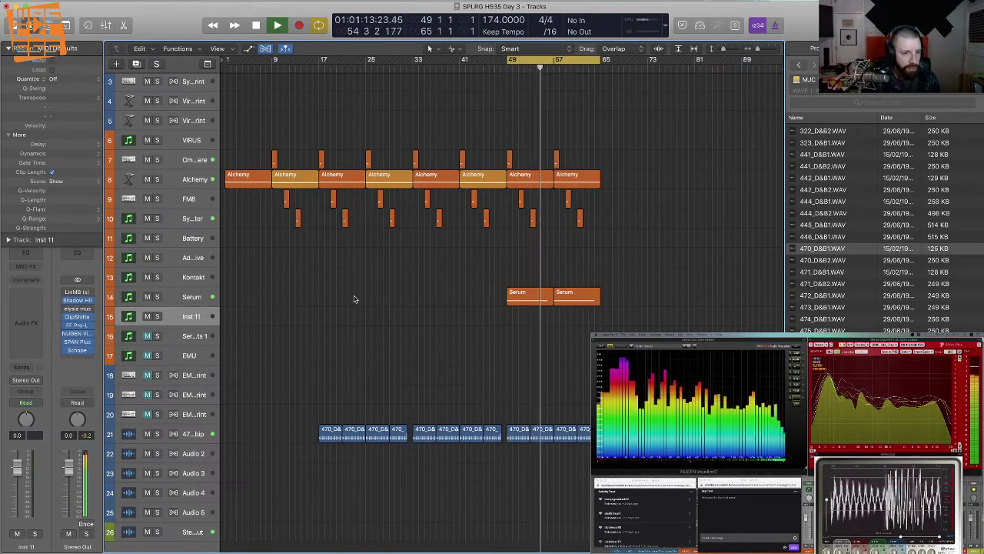
# Stop playback, set the cycle range to bars 1 to 65 and return the playhead to the project start.
pyautogui.press('space')
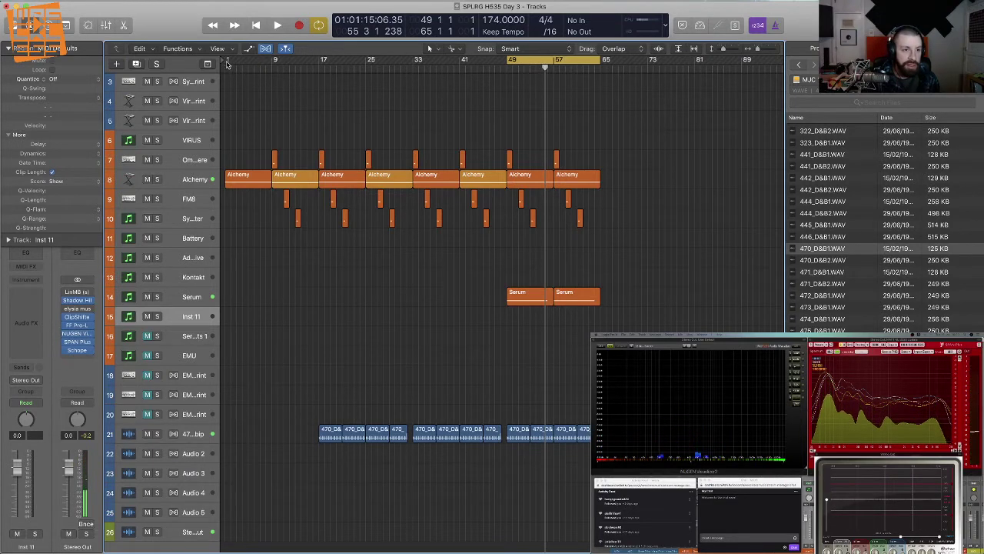
pyautogui.moveTo(227, 63); pyautogui.dragTo(600, 62)
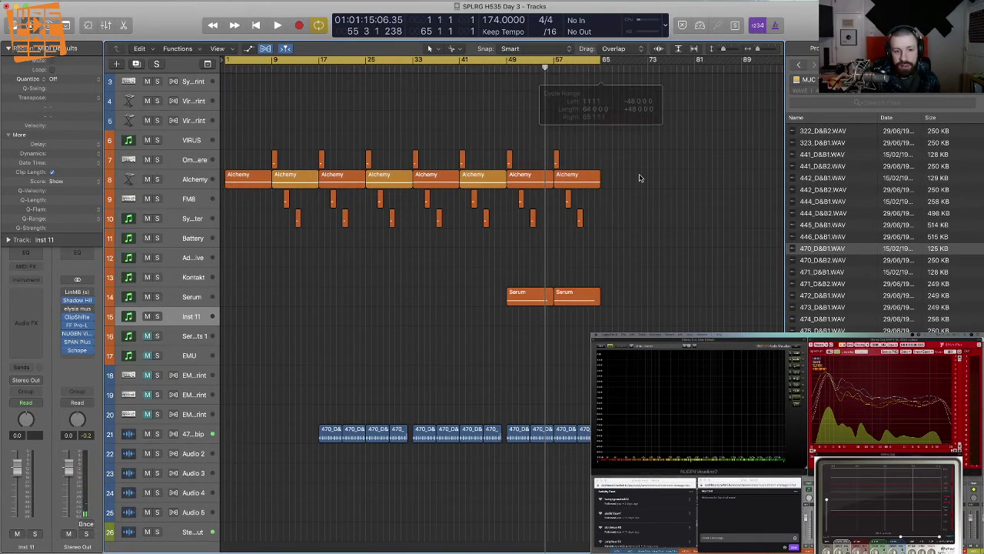
pyautogui.press('Return')
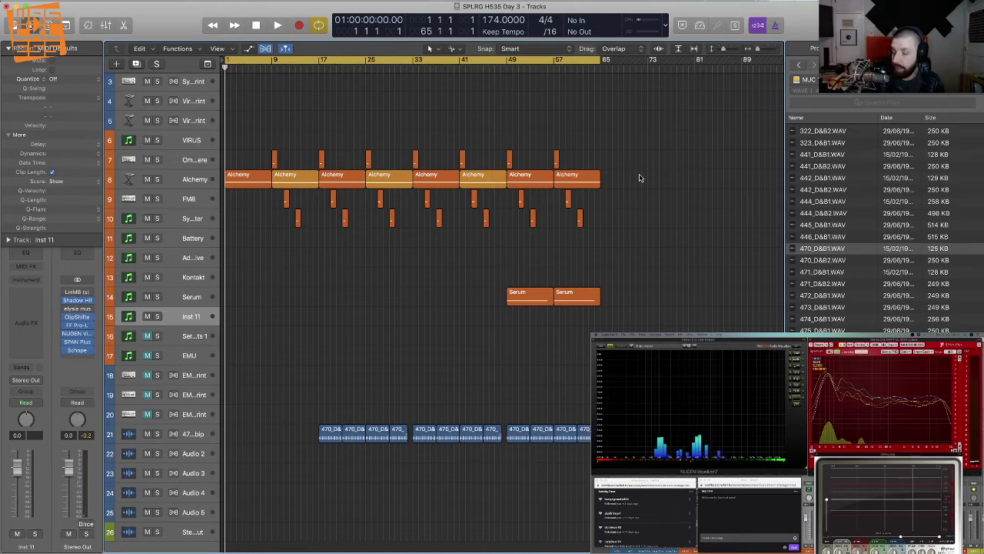